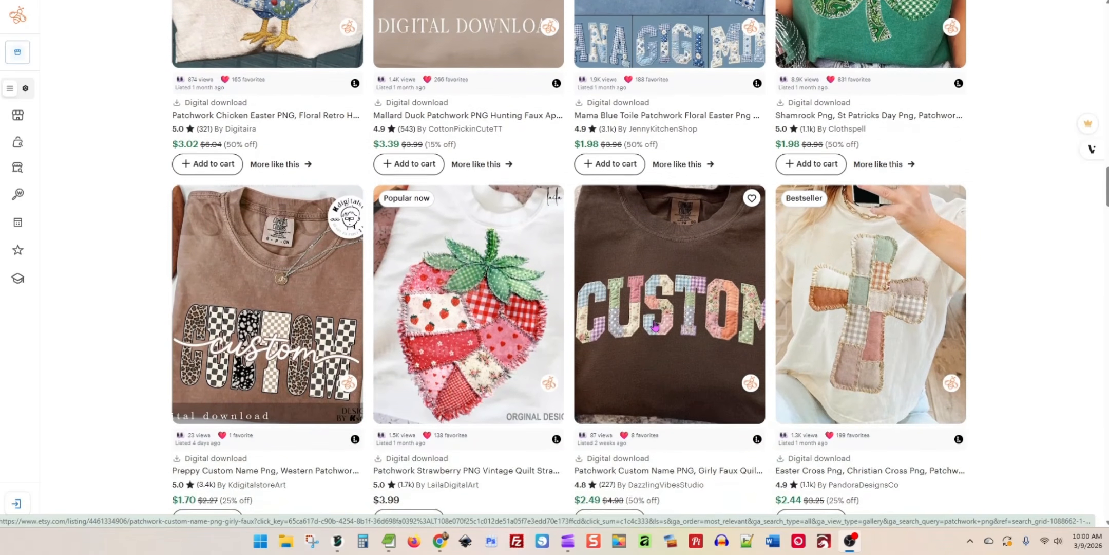
Examine the faux patchwork PNG listings in the Etsy search results, including their designs, views and favorites.
scroll(654, 326, up, 7)
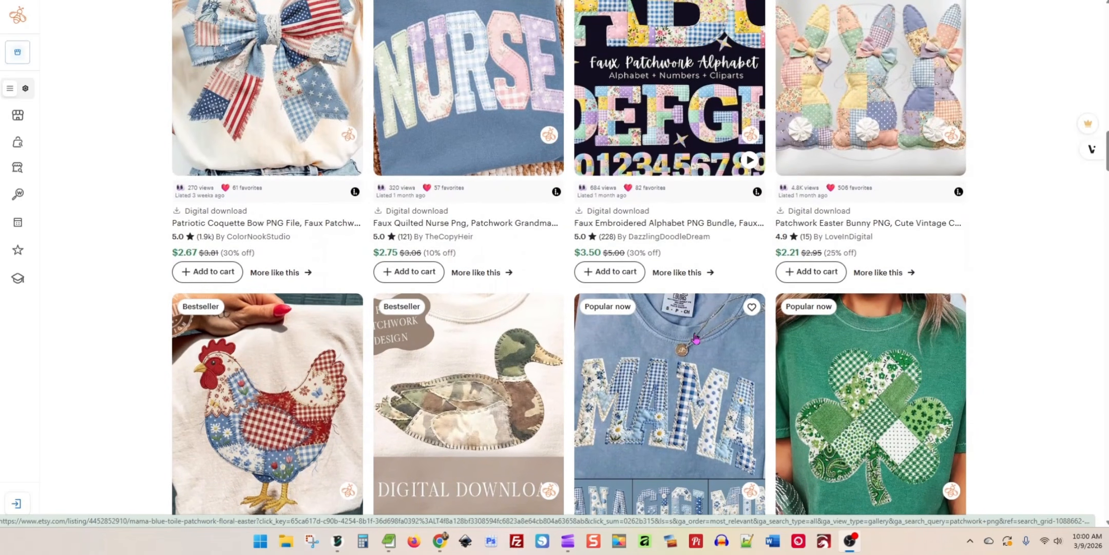
scroll(654, 327, down, 7)
scroll(673, 345, down, 1)
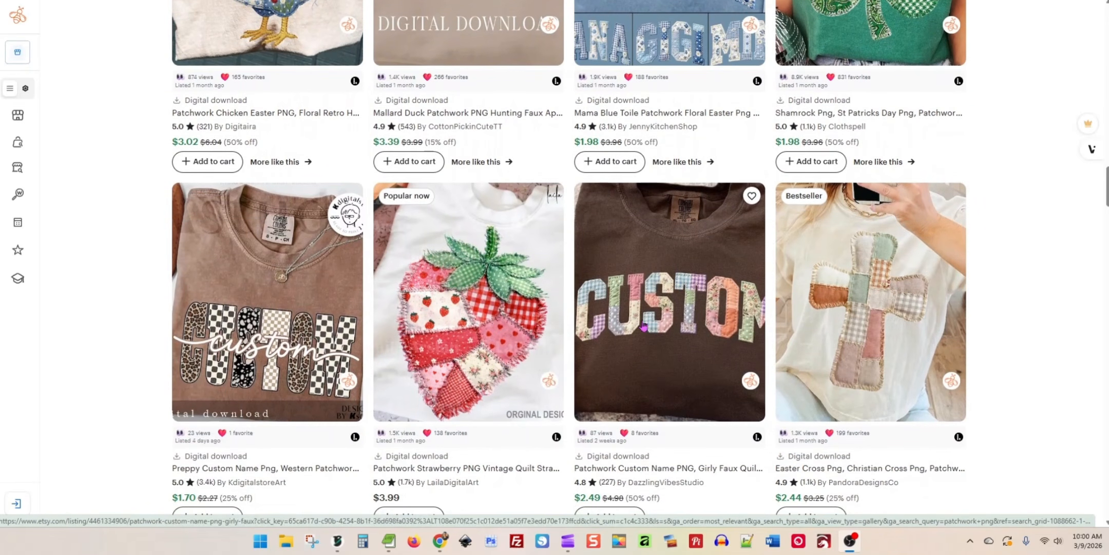
scroll(676, 304, down, 5)
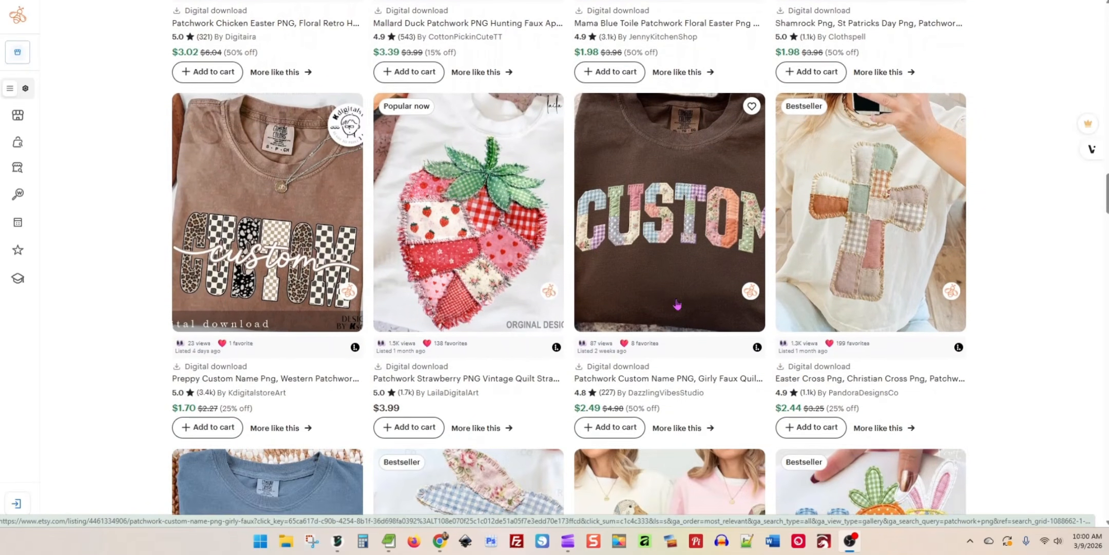
scroll(695, 329, down, 7)
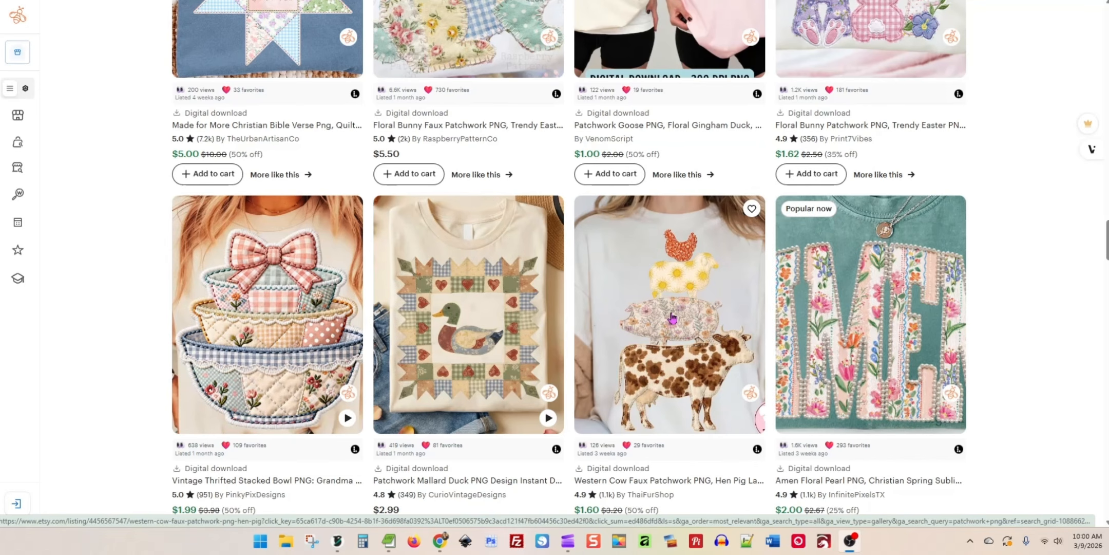
scroll(672, 317, down, 2)
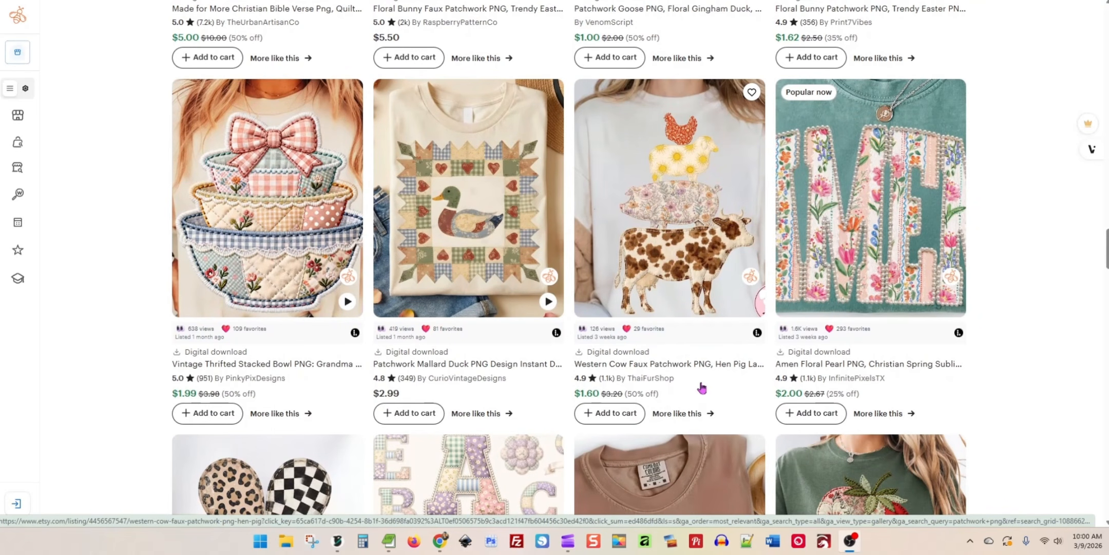
mouse_move(701, 389)
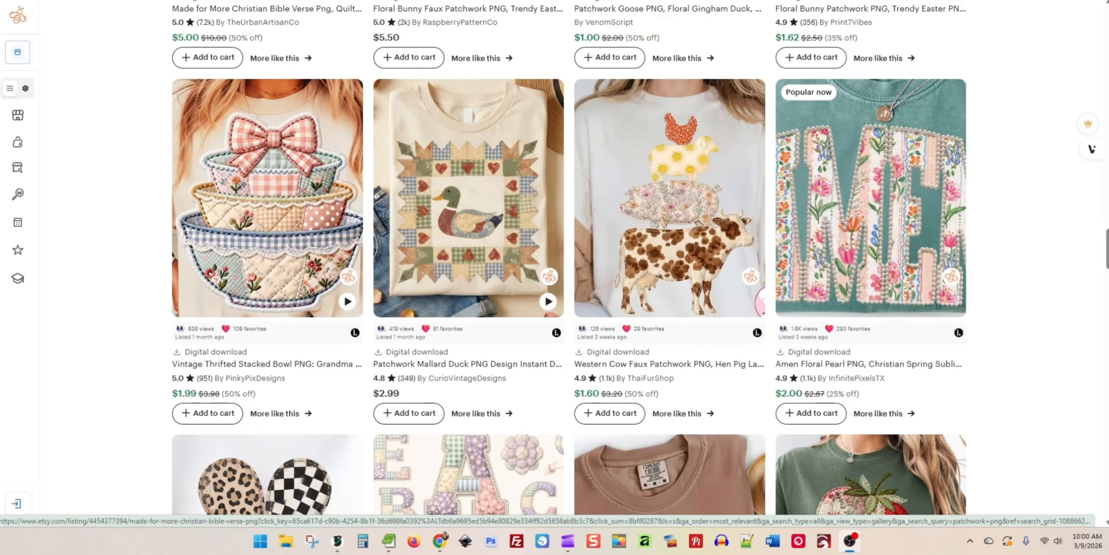
Switch to the community site and copy the Today's Prompt text from the "3/9 - Patriotic Patchwork Heart" post, closing the post.
click(318, 1)
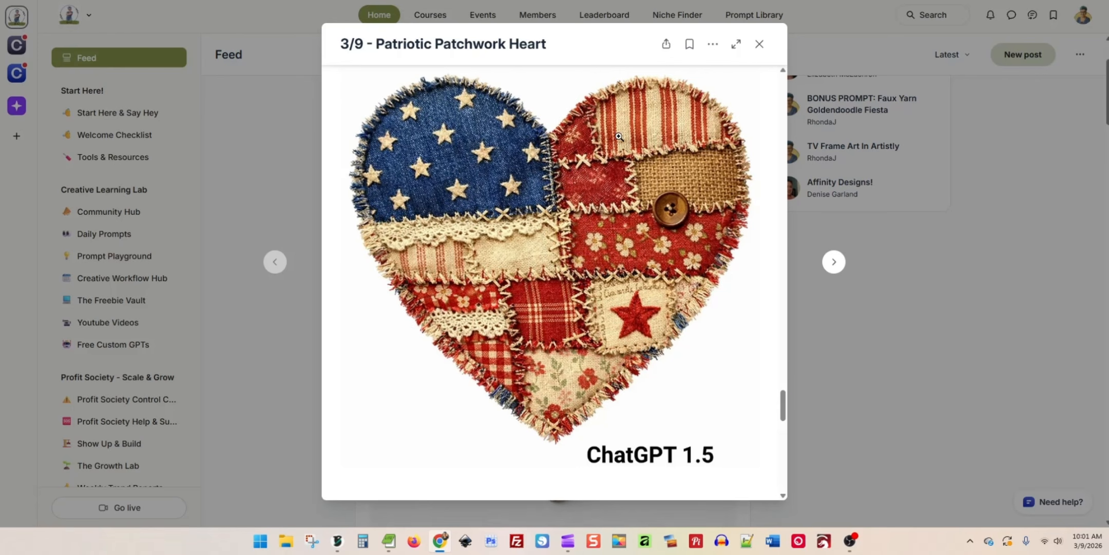
drag(782, 403, 755, 88)
right_click(594, 175)
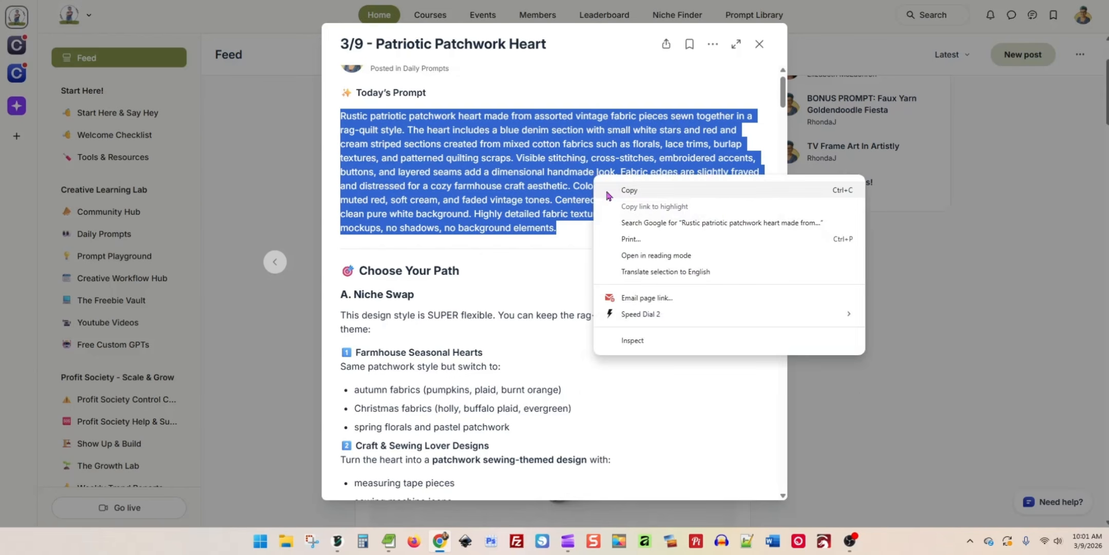
click(609, 187)
click(760, 44)
Switch to the Kittl project and paste the copied patriotic patchwork heart prompt as the image generation description.
key(ctrl+Tab)
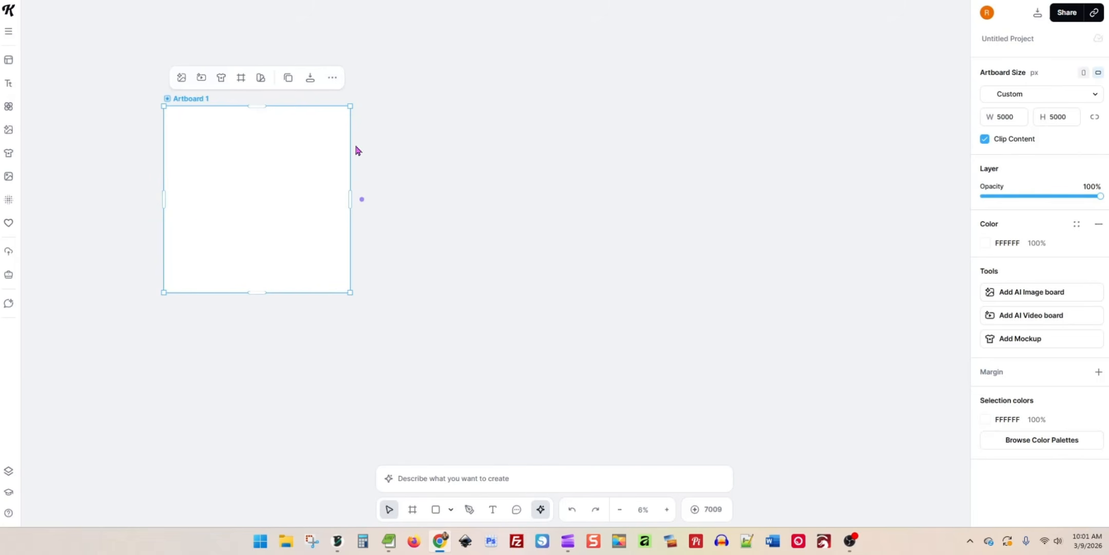
click(544, 480)
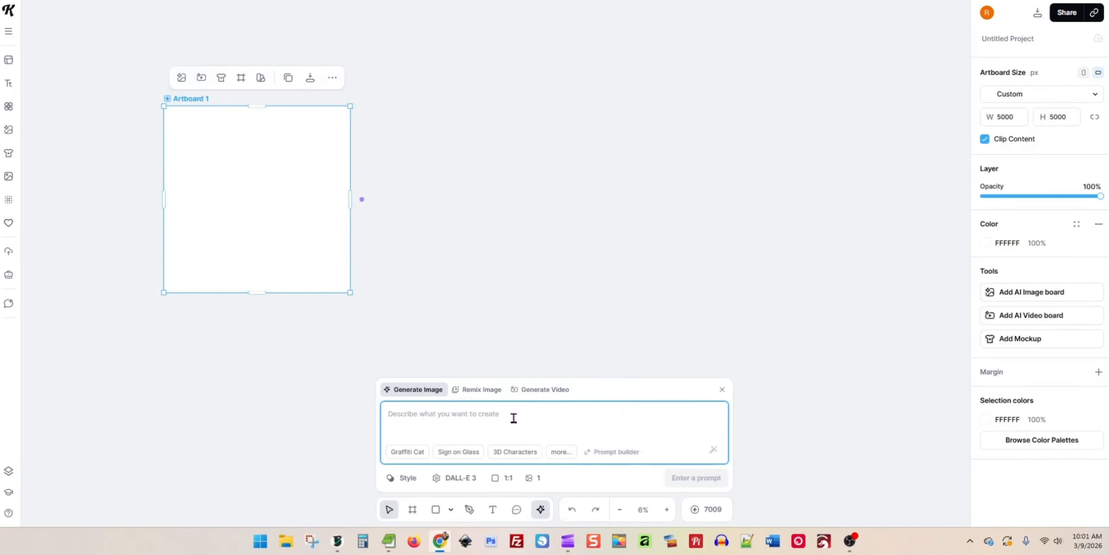
key(ctrl+v)
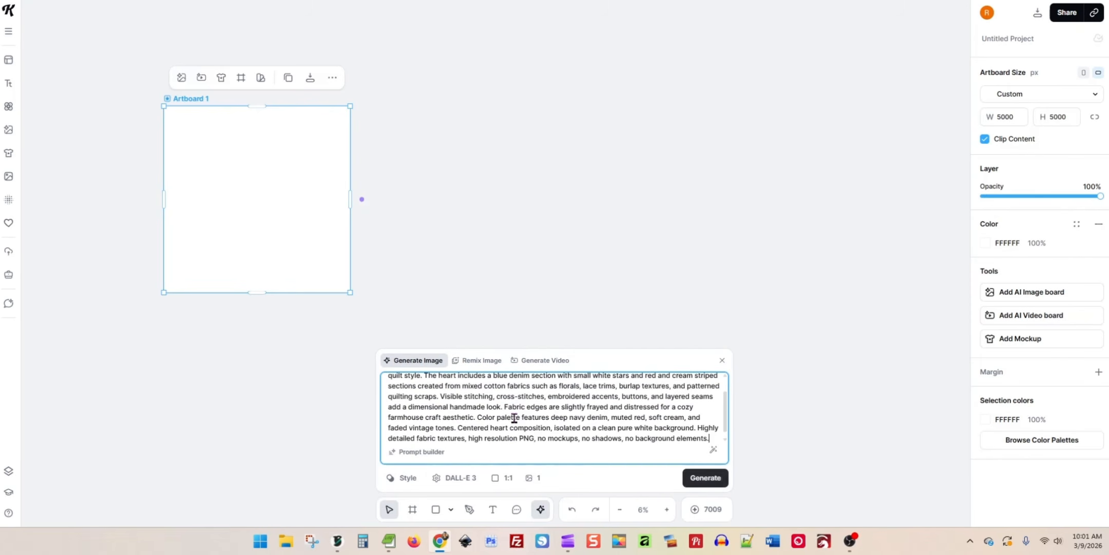
Choose ChatGPT Image 1.5 as the model for generating the image.
click(459, 477)
scroll(469, 437, down, 2)
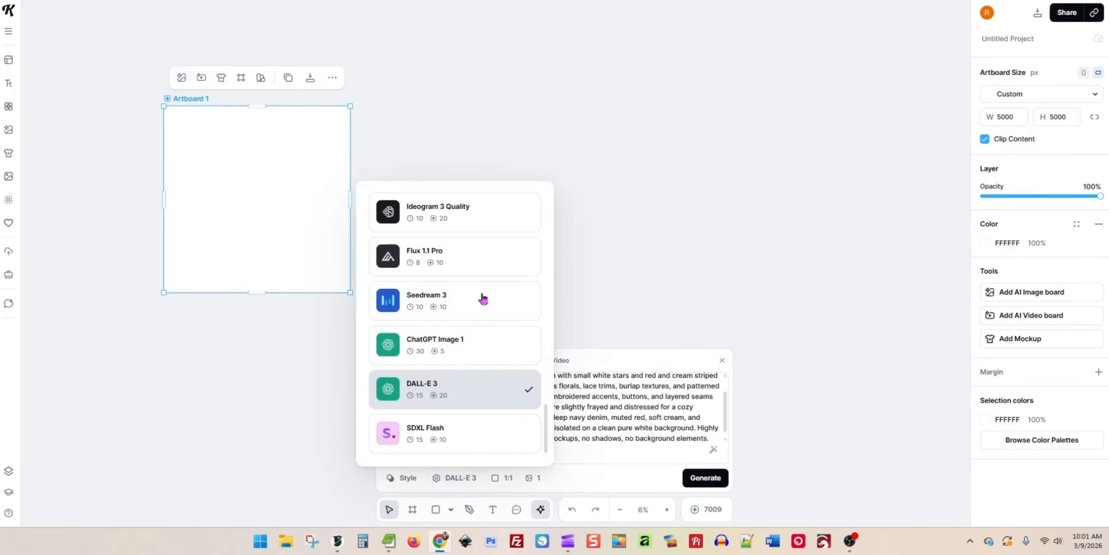
scroll(471, 327, up, 10)
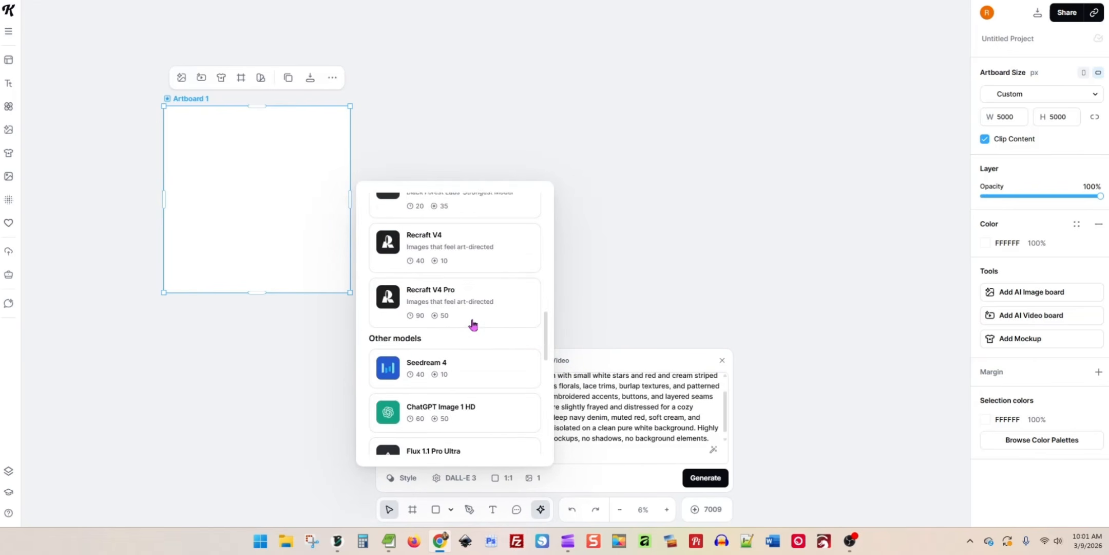
scroll(471, 324, up, 5)
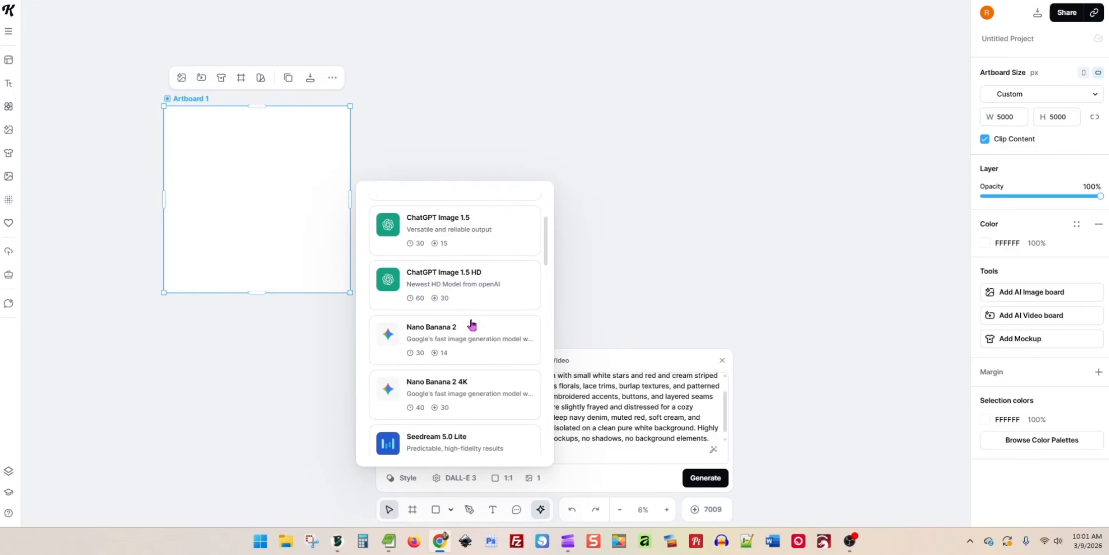
click(456, 288)
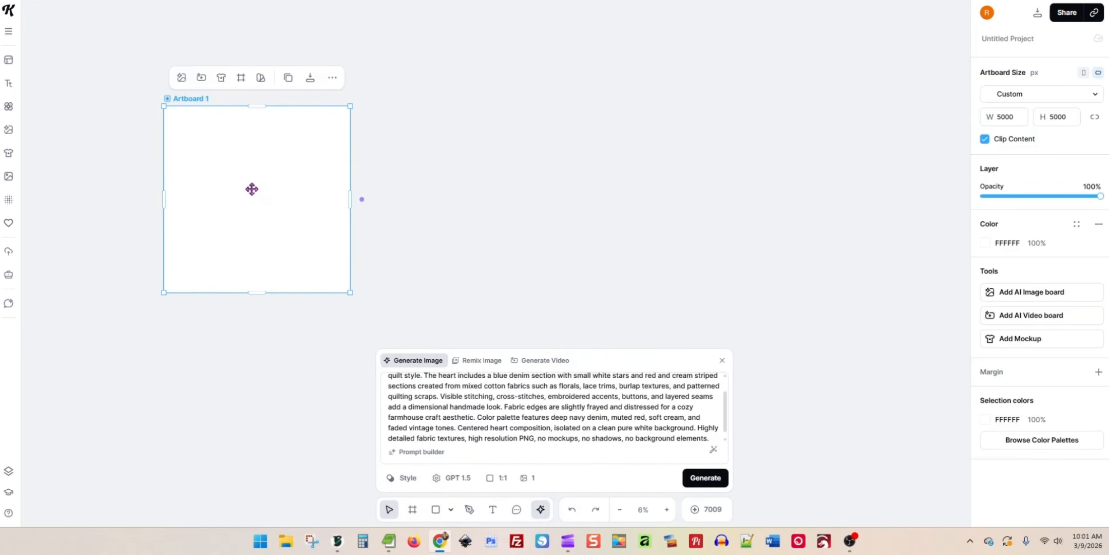
Generate the patchwork heart image from the prompt and place it in the middle of Artboard 1.
drag(247, 188, 229, 168)
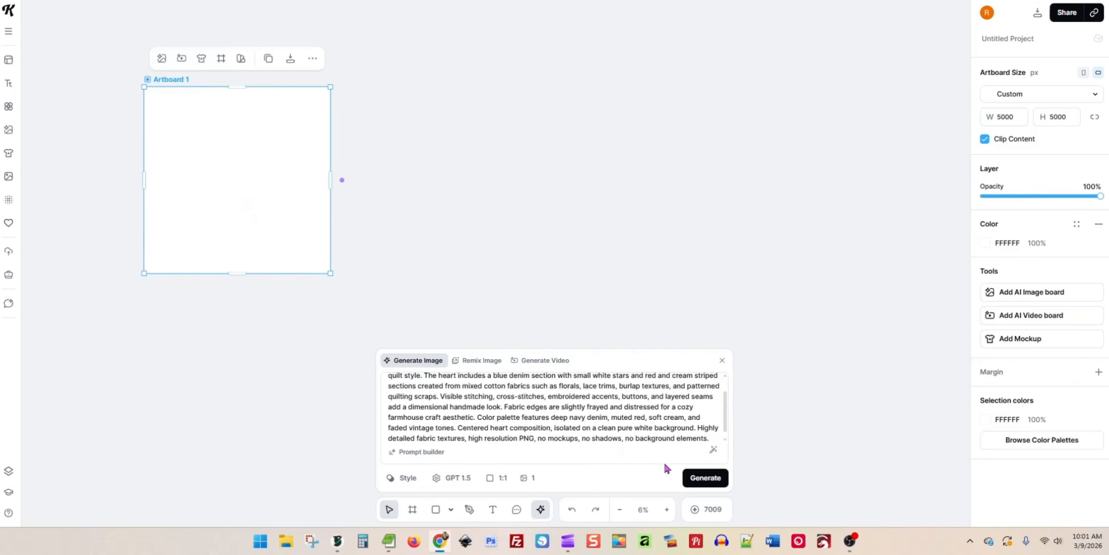
click(705, 478)
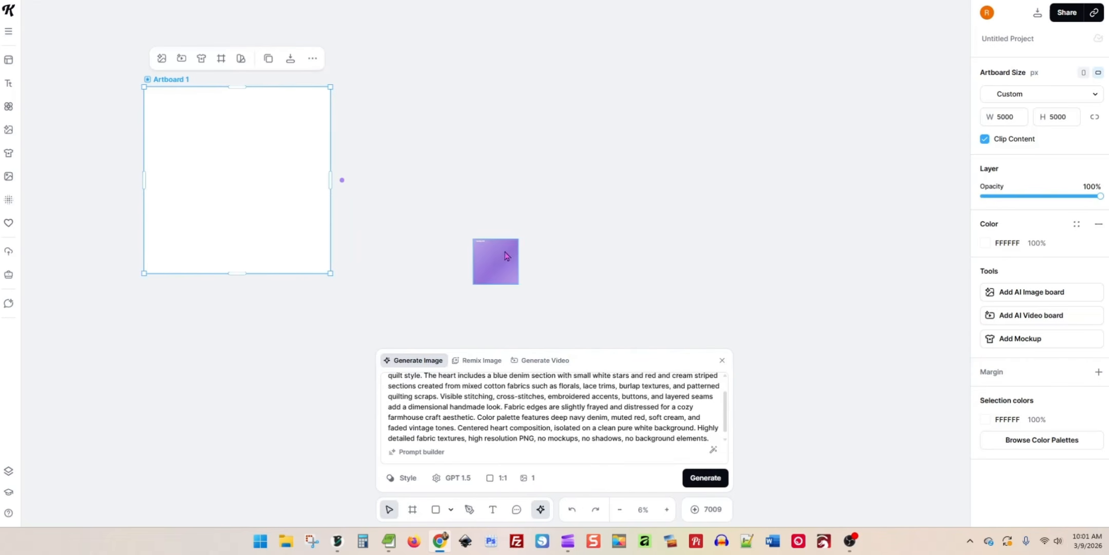
drag(507, 256, 245, 185)
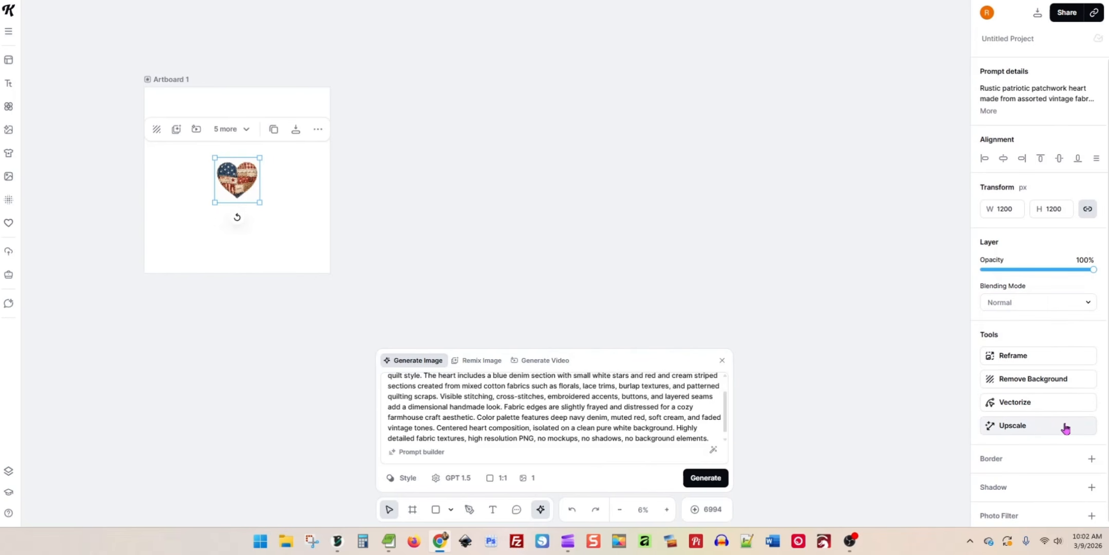
Upscale the heart image and enlarge it to 5000 × 5000 px so it fills Artboard 1.
click(1048, 426)
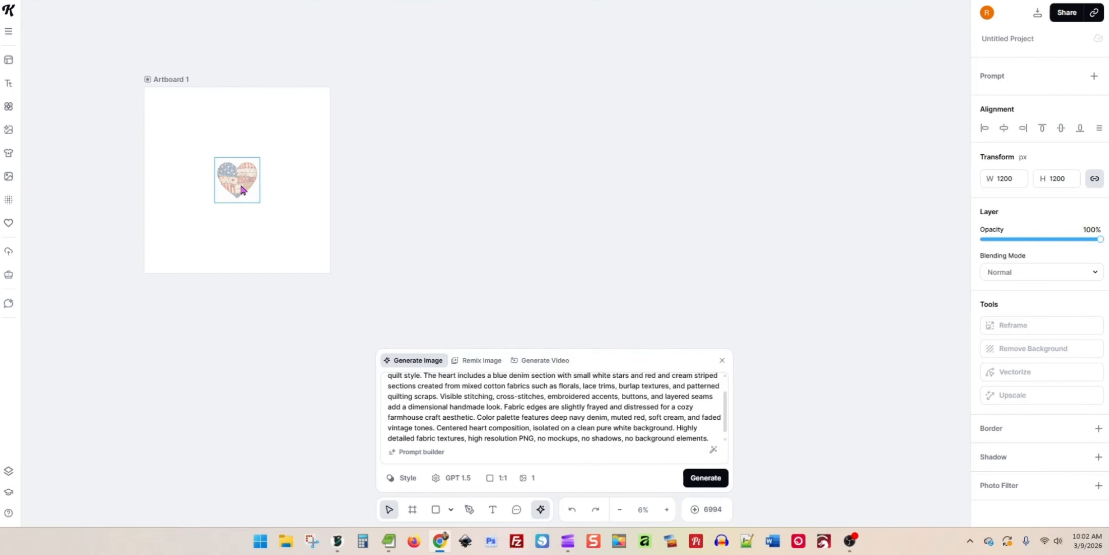
drag(239, 186, 313, 284)
double_click(168, 111)
click(230, 159)
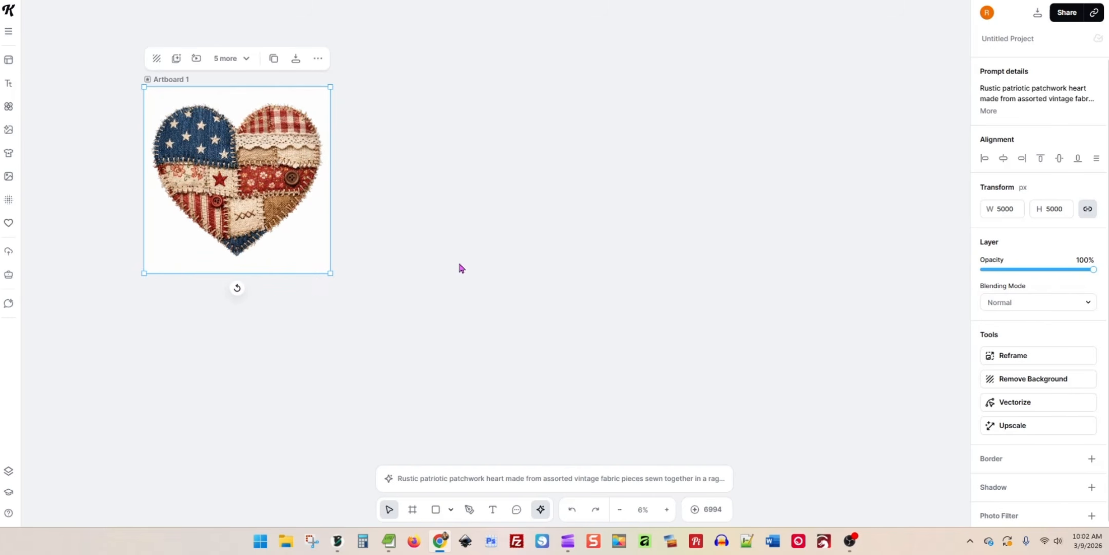
Inspect the heart design up close and reposition Artboard 1 to leave free canvas space beside it.
scroll(457, 260, up, 4)
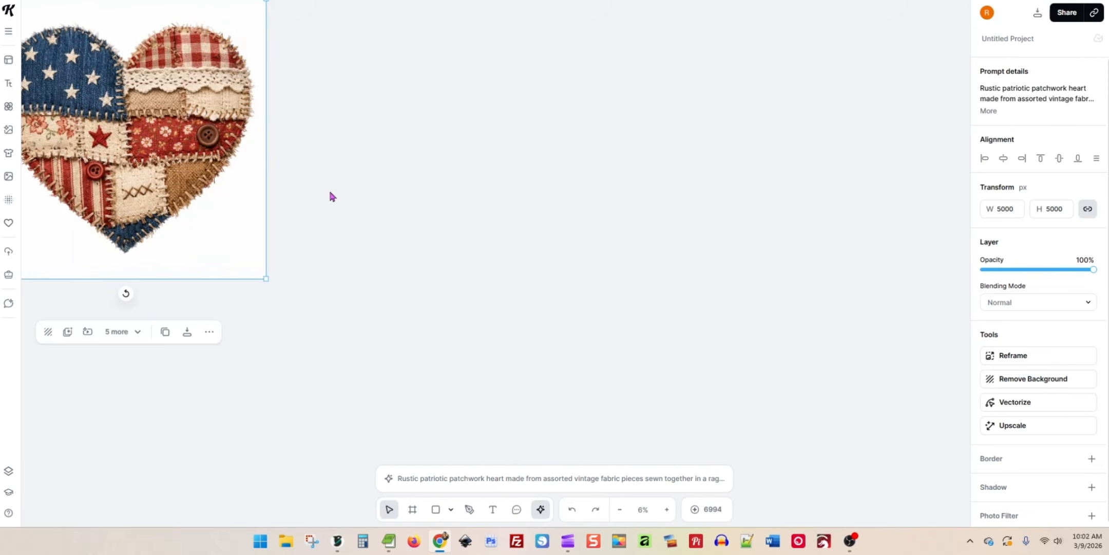
click(324, 195)
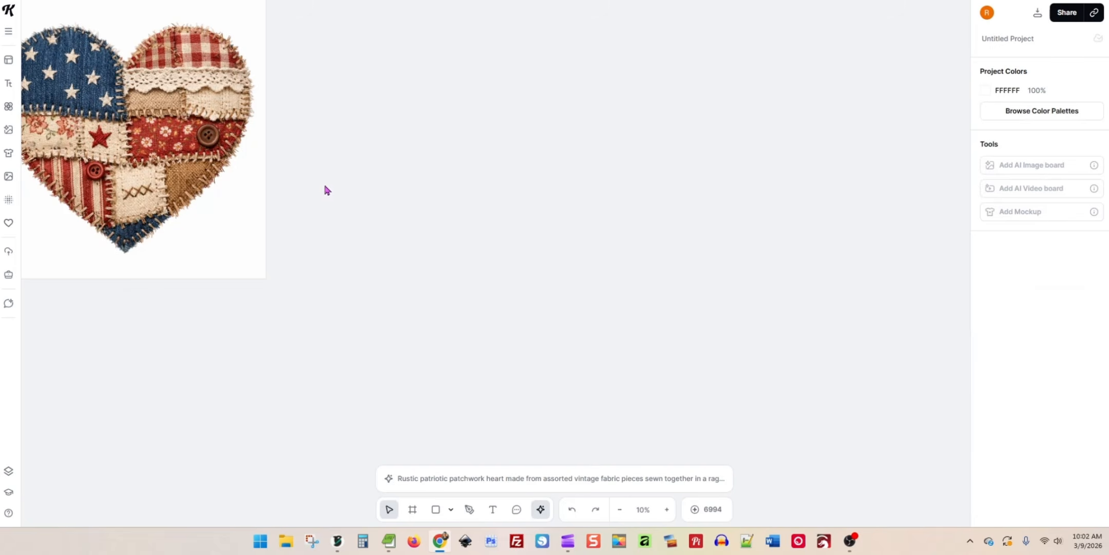
drag(146, 76, 481, 166)
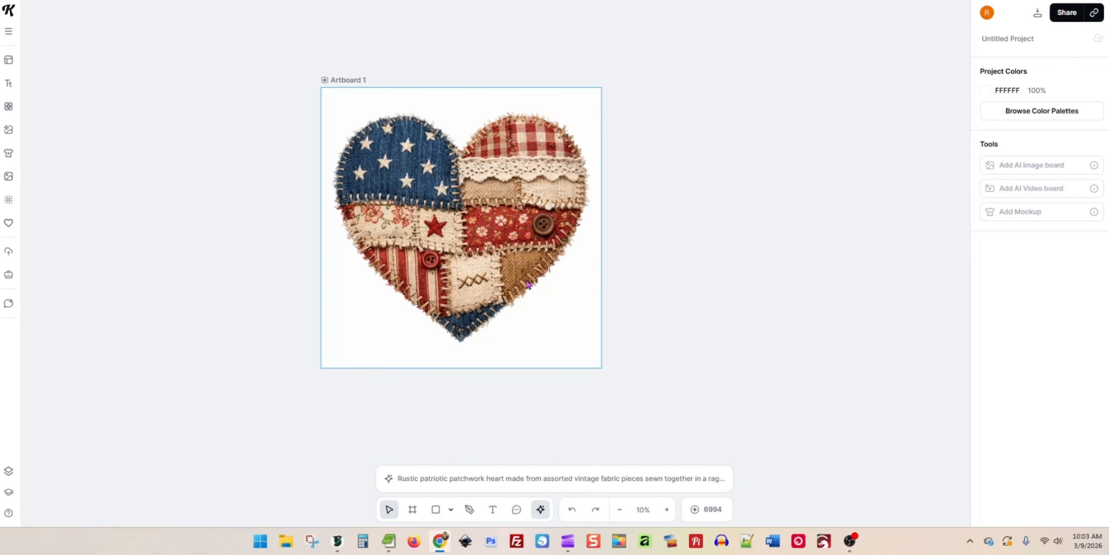
drag(345, 78, 94, 40)
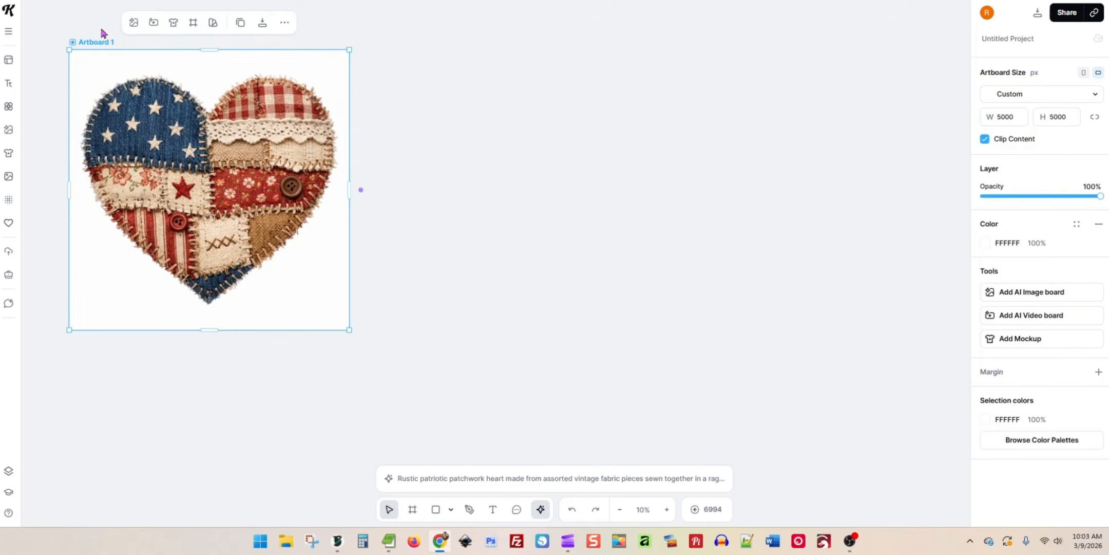
drag(100, 40, 104, 47)
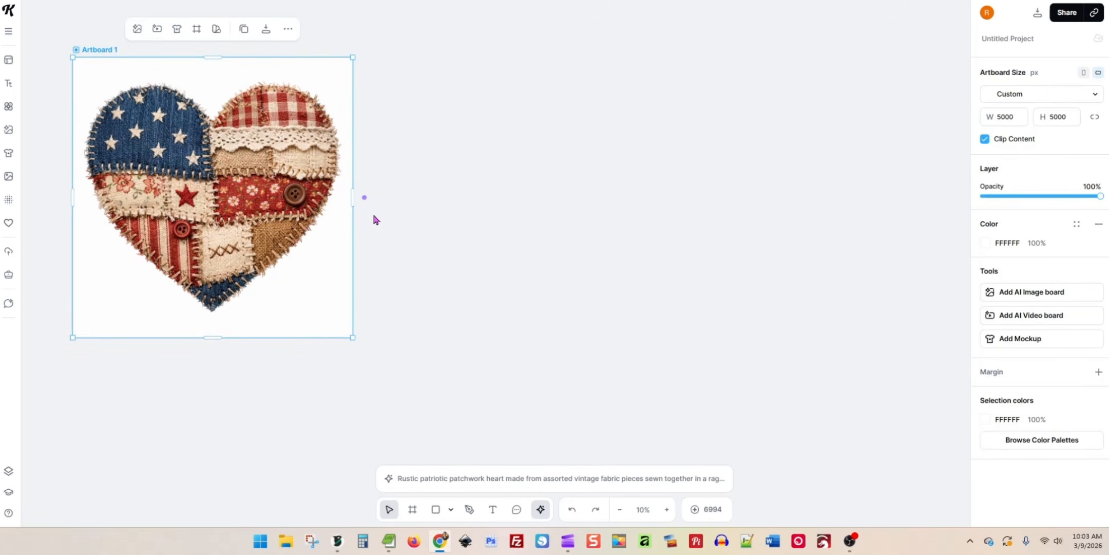
scroll(374, 220, down, 3)
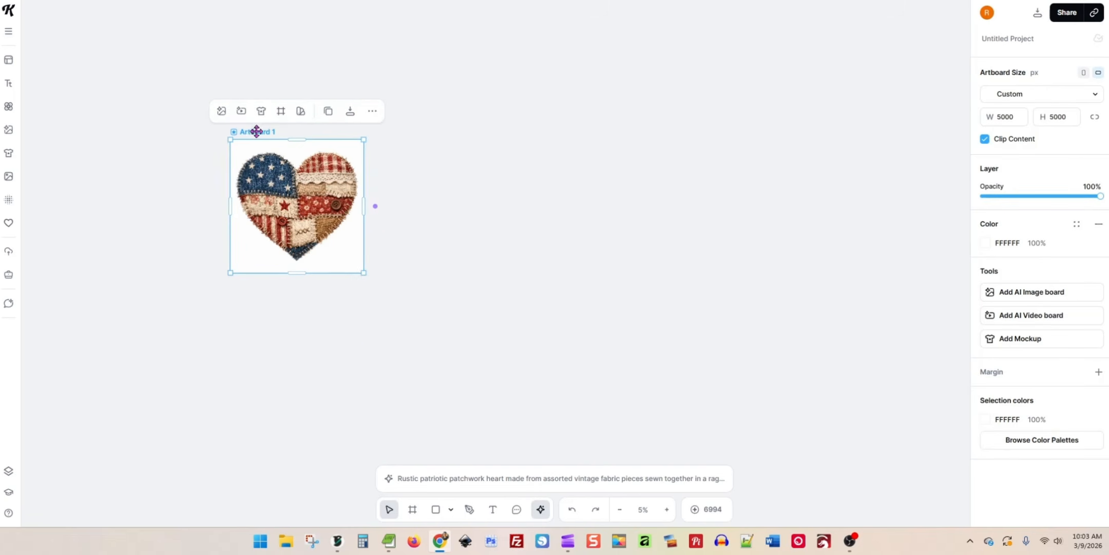
drag(257, 131, 171, 114)
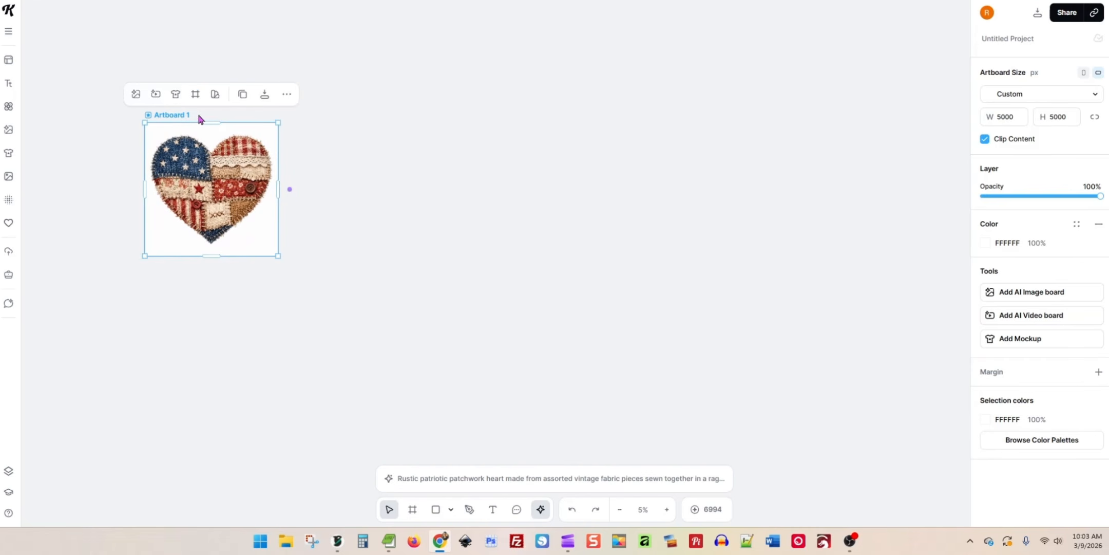
Add an AI Image board linked to Artboard 1 and place it up and to the right of the artboard.
click(290, 190)
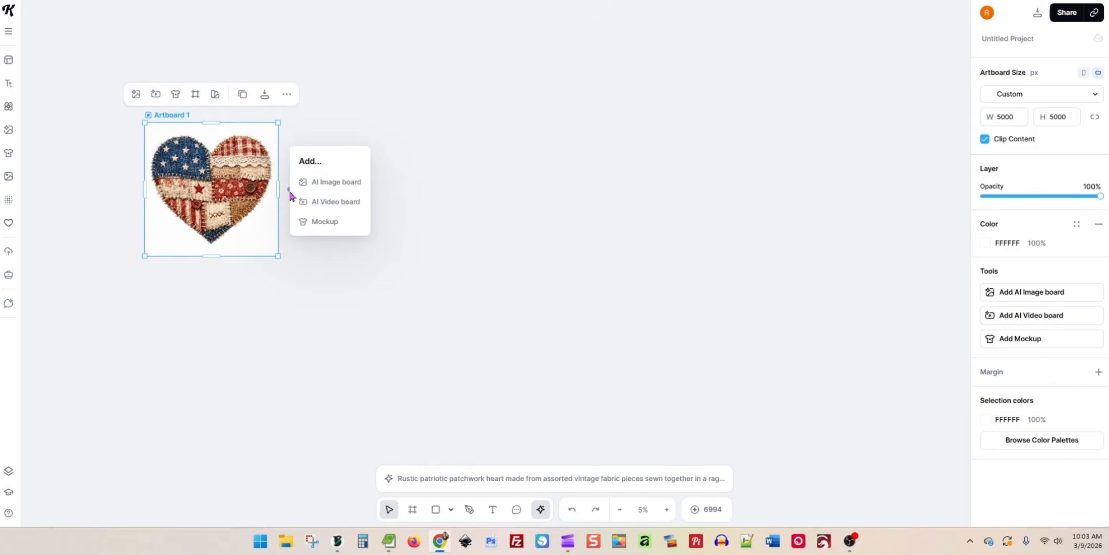
click(336, 182)
drag(484, 226, 485, 190)
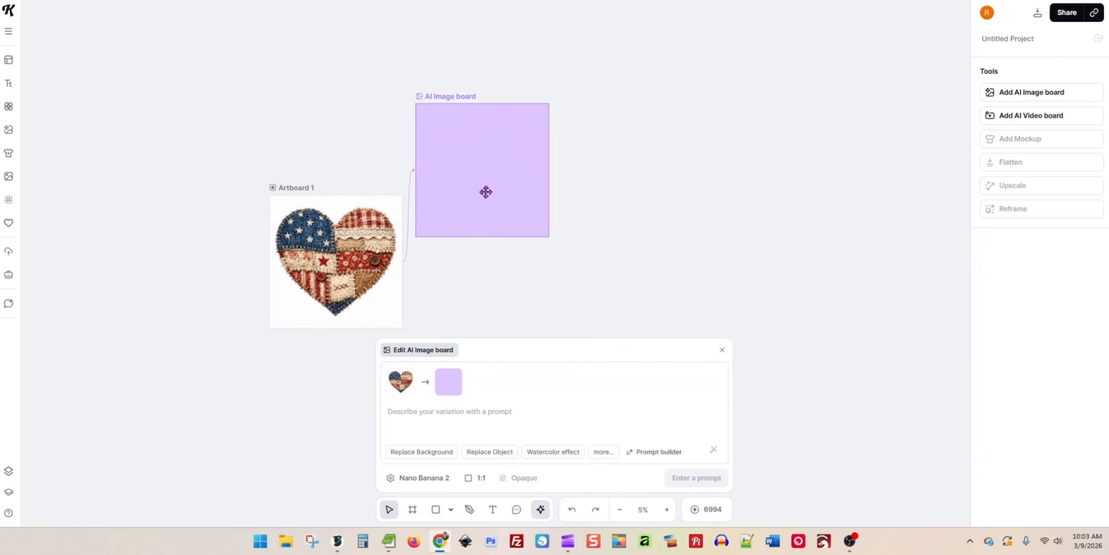
Add a second AI Image board linked to Artboard 1 and place it directly below the first one.
click(290, 186)
drag(274, 176, 335, 243)
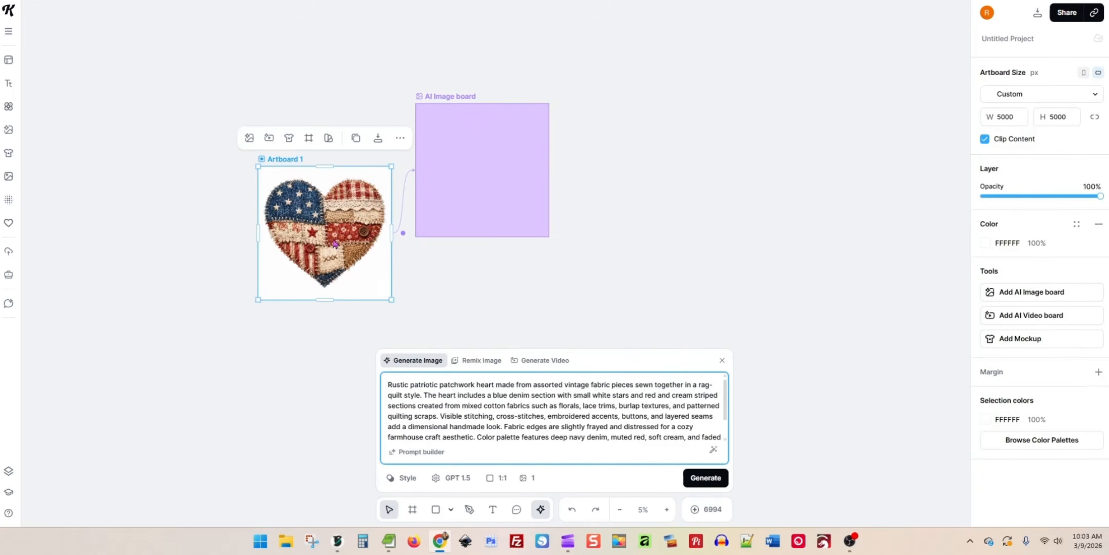
click(403, 233)
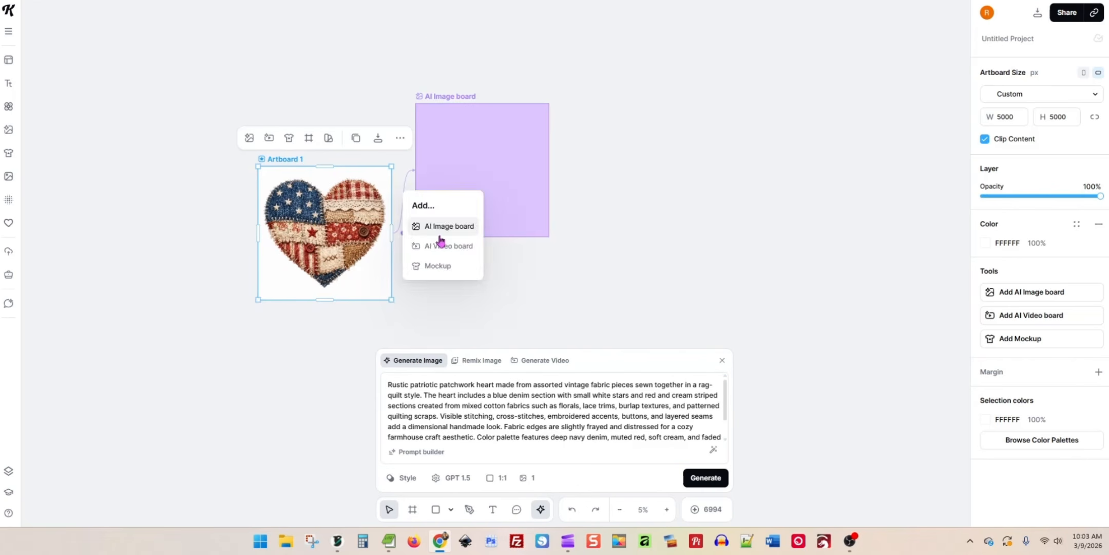
click(441, 234)
drag(495, 263, 494, 258)
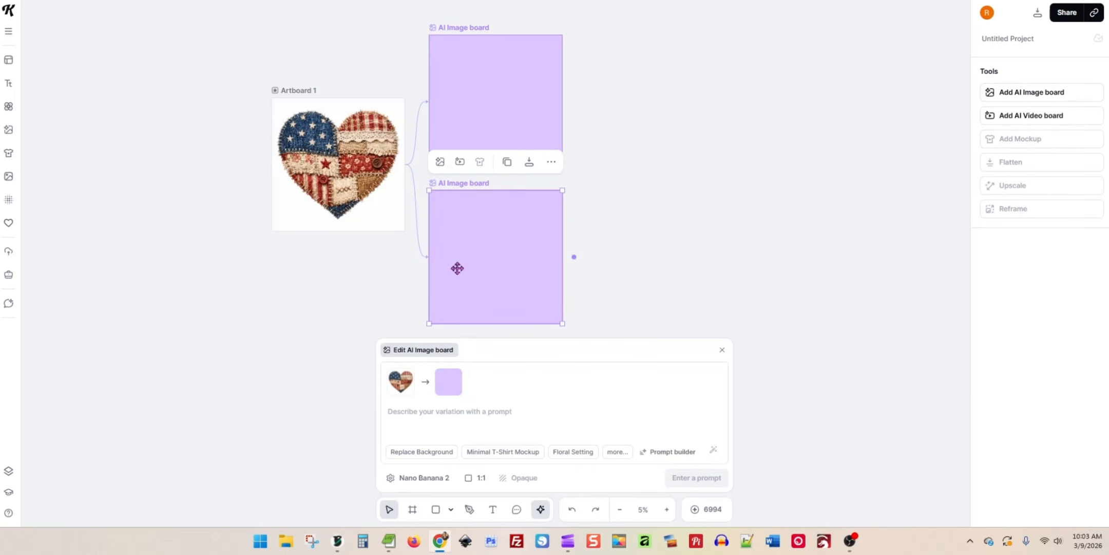
Add a third AI Image board linked to Artboard 1 and place it directly above the artboard.
click(304, 91)
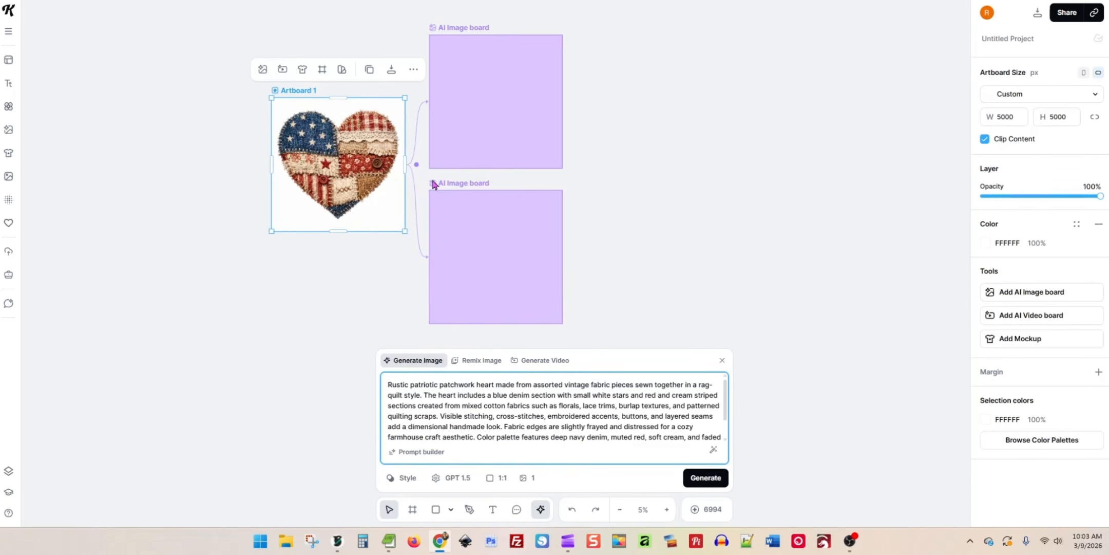
click(416, 169)
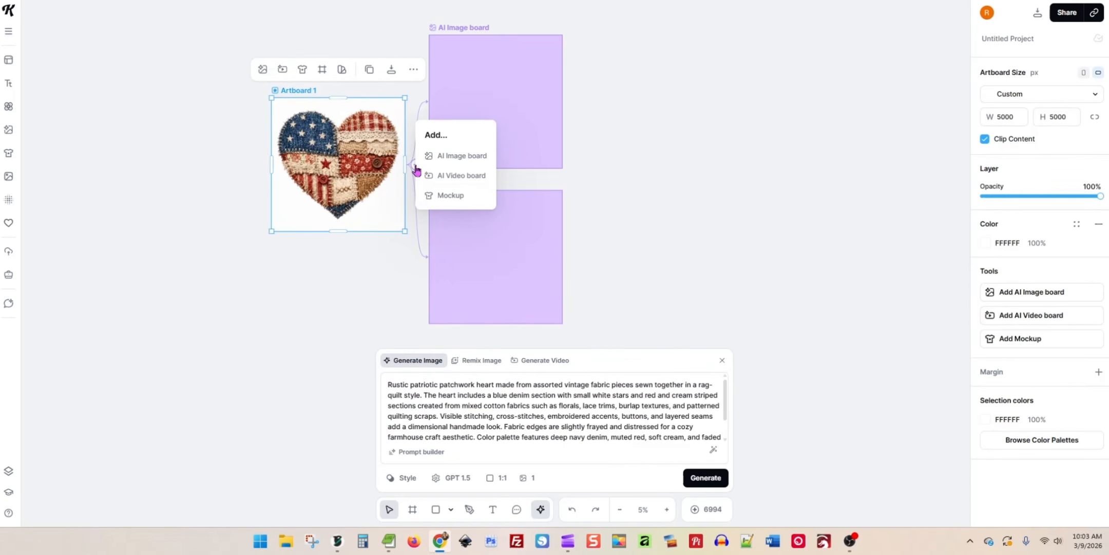
click(458, 156)
drag(505, 274, 375, 108)
scroll(620, 238, down, 5)
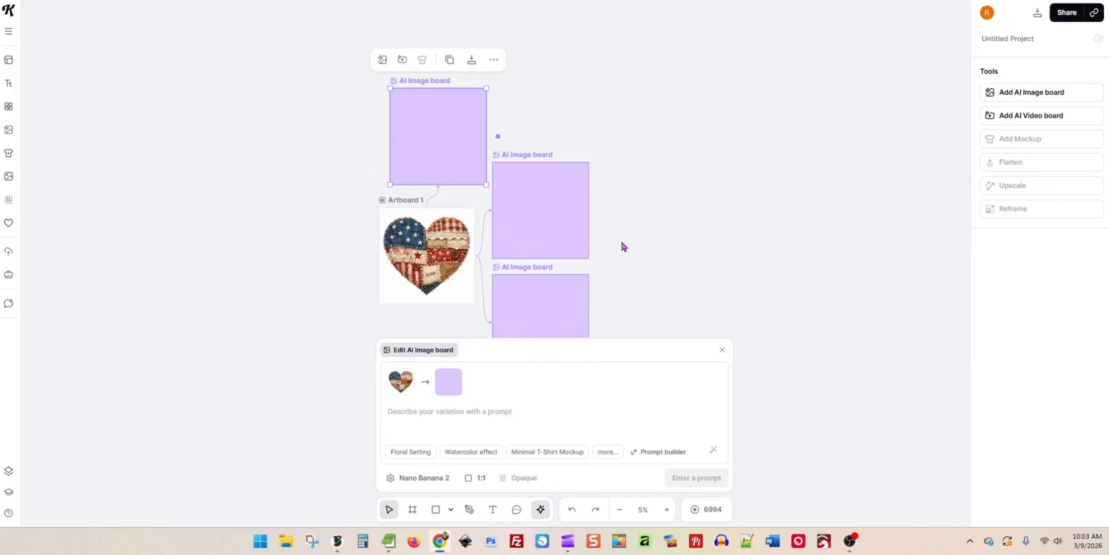
Add a fourth AI Image board linked to Artboard 1 and place it directly below the artboard.
click(639, 283)
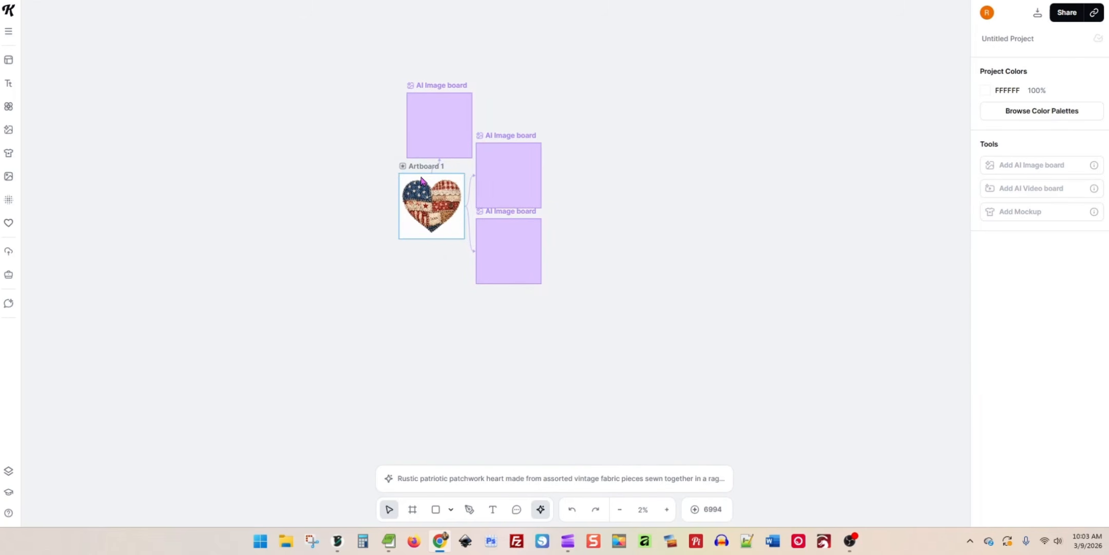
click(462, 208)
click(429, 167)
click(476, 206)
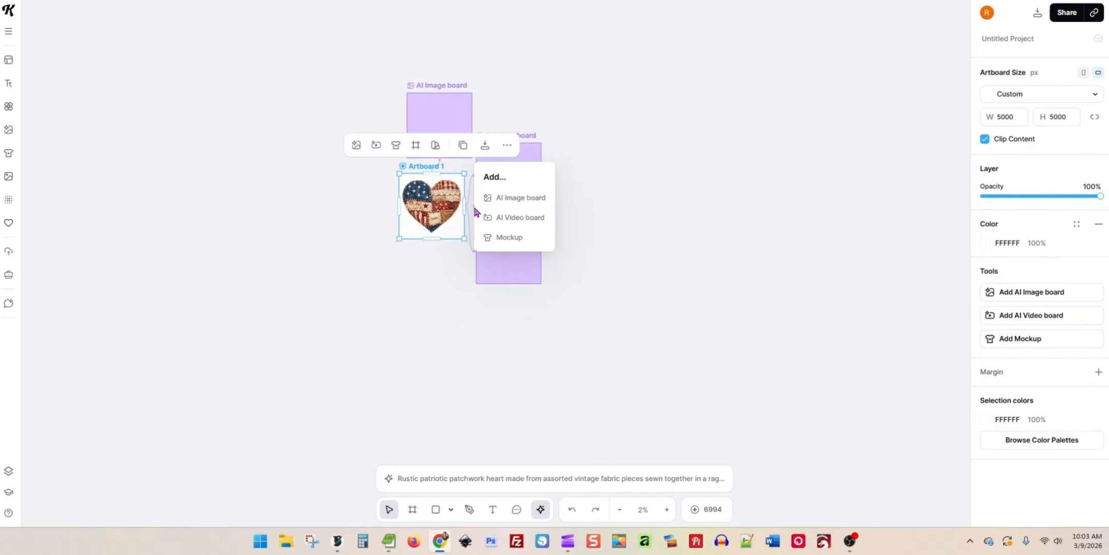
click(511, 205)
drag(500, 257, 424, 223)
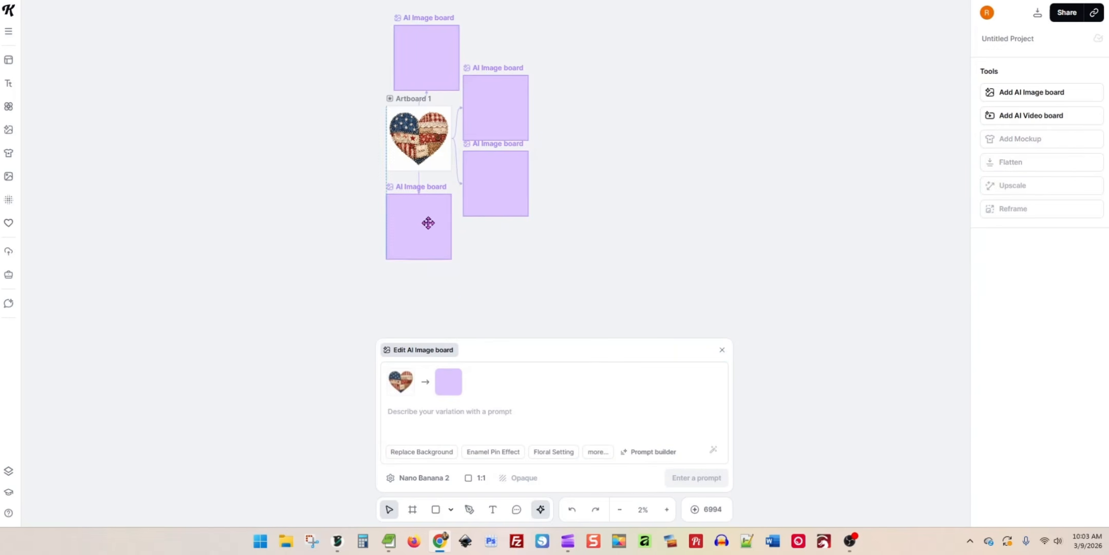
Add a fifth AI Image board linked to Artboard 1 and place it to the right of the two stacked boards.
click(412, 99)
click(463, 139)
click(494, 132)
drag(498, 285, 650, 132)
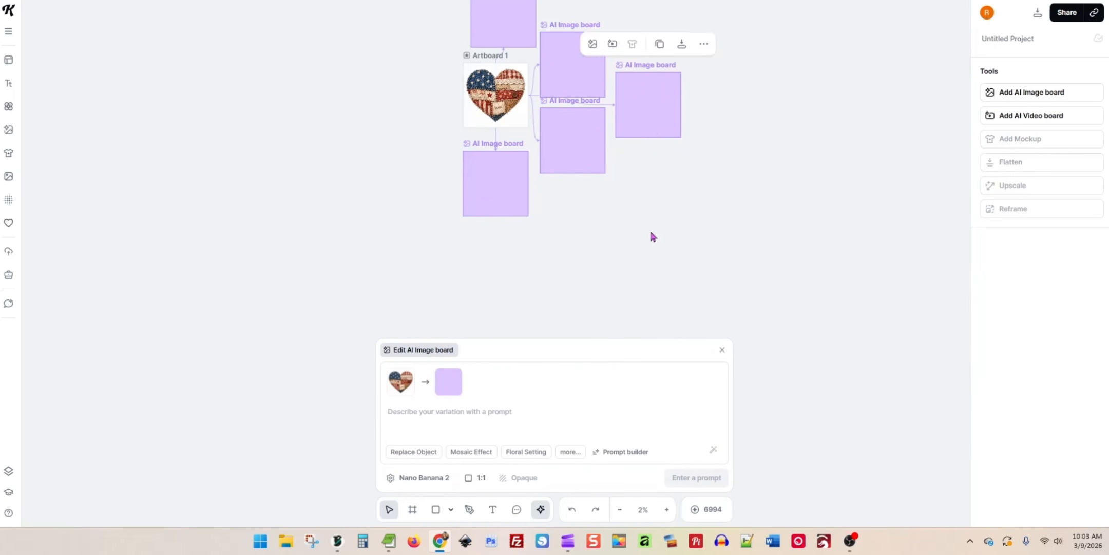
click(651, 228)
scroll(655, 236, up, 3)
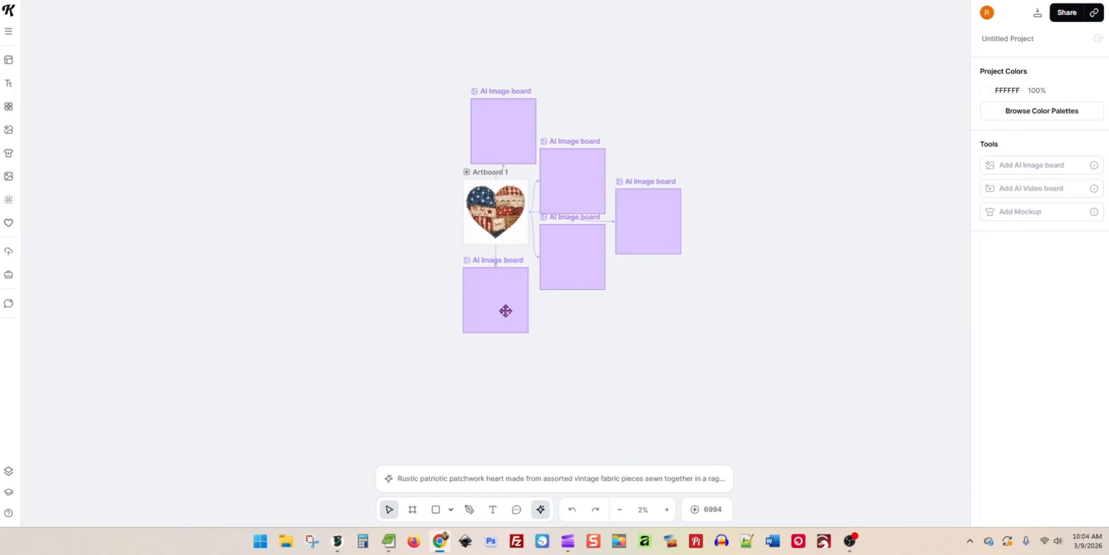
Move Artboard 1 and its five linked boards to the left, and place a duplicate of the whole group to their right.
drag(405, 53, 734, 414)
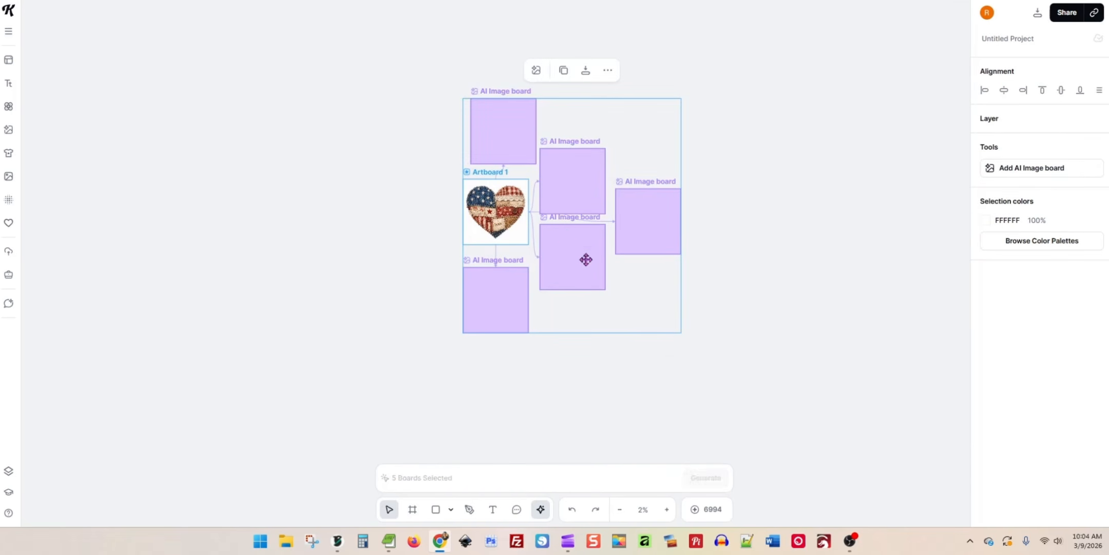
drag(567, 240, 233, 237)
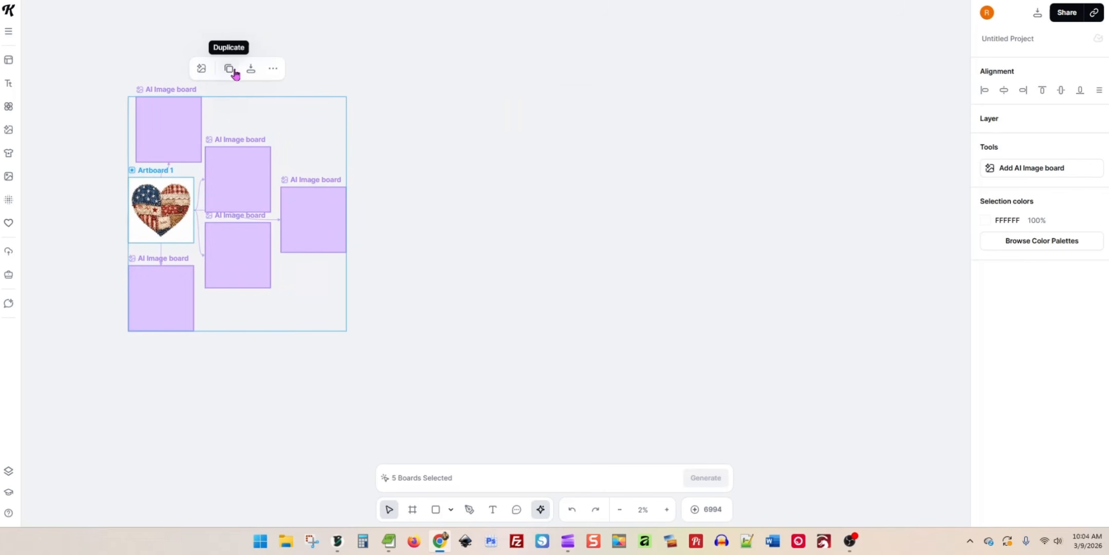
click(230, 72)
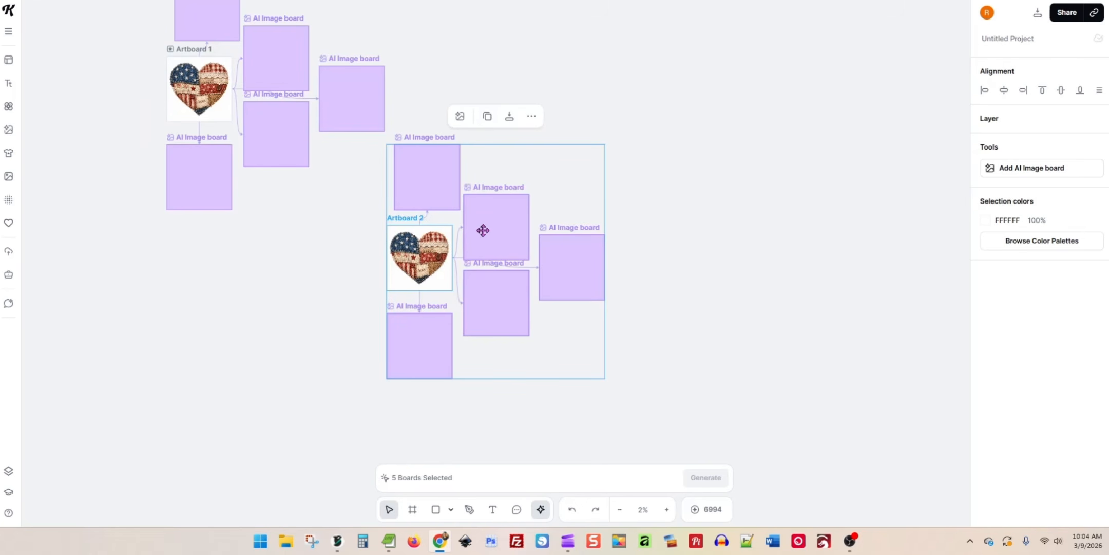
drag(484, 230, 554, 89)
drag(669, 335, 624, 445)
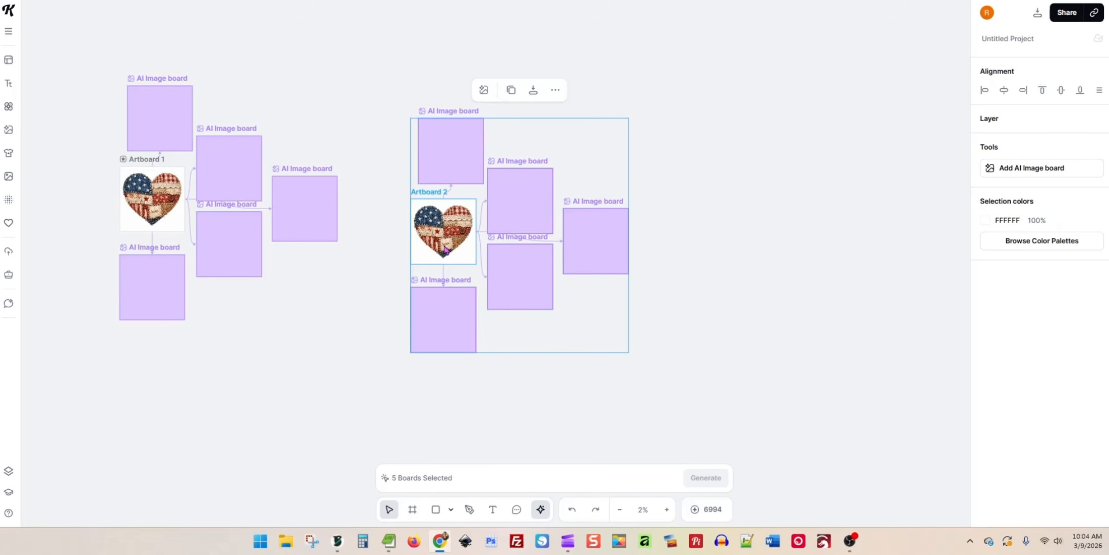
Duplicate the Artboard 2 group, place the copy to its right, and reposition both groups to line up roughly with the first.
click(510, 91)
drag(473, 274, 637, 184)
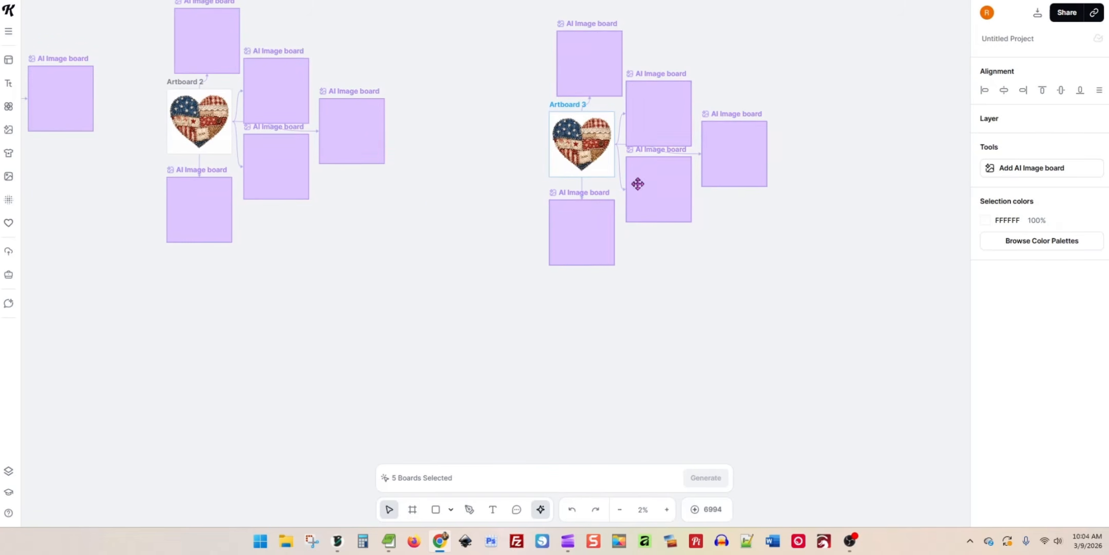
drag(429, 337, 641, 462)
click(513, 336)
drag(472, 273, 465, 252)
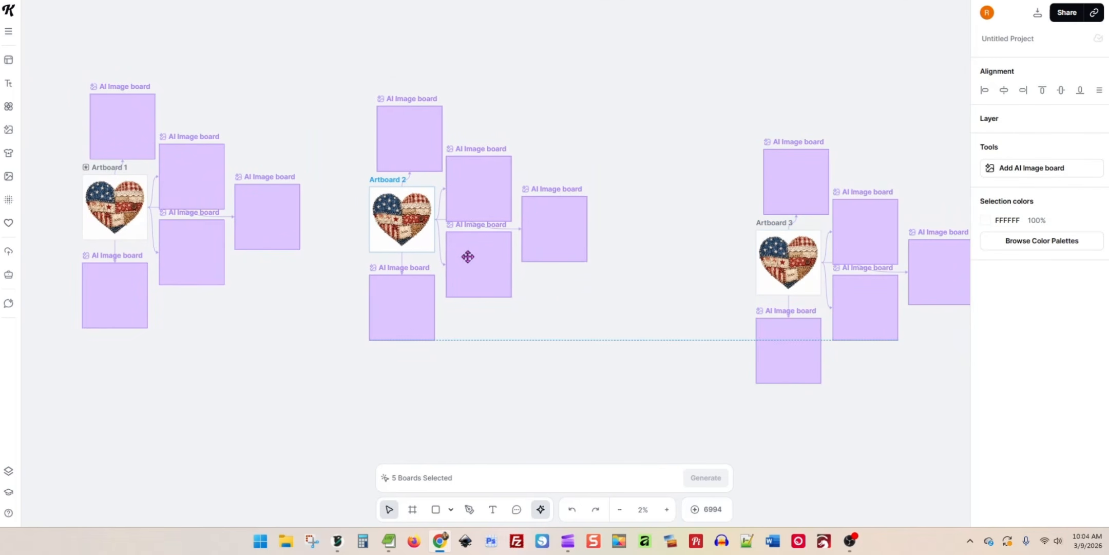
drag(729, 106, 1007, 468)
drag(845, 293, 789, 256)
drag(787, 259, 784, 258)
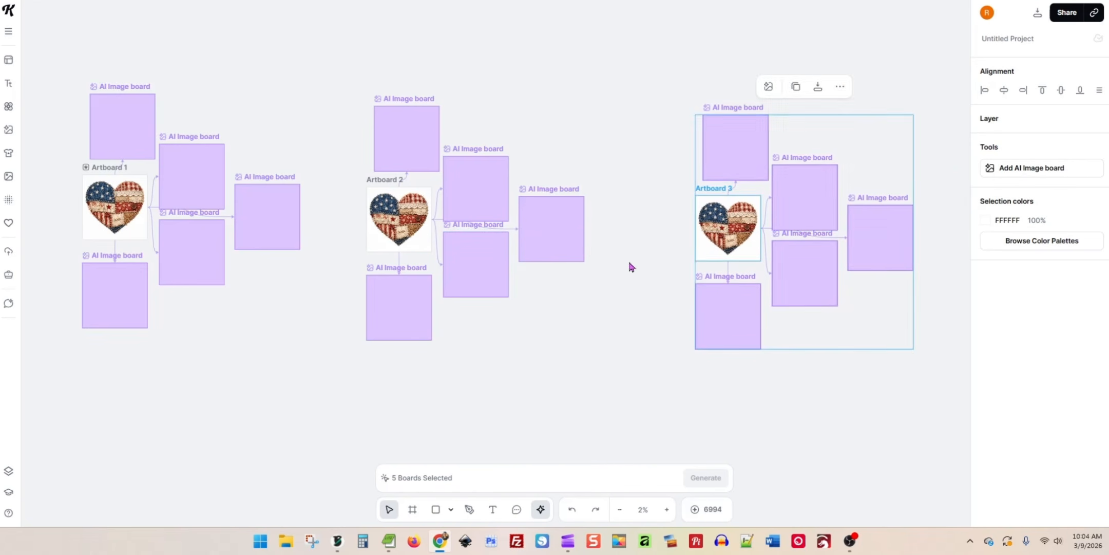
Generate a variation in the AI Image board above Artboard 1 with the prompt "change the heart to a coquette bow".
click(470, 349)
scroll(561, 391, up, 3)
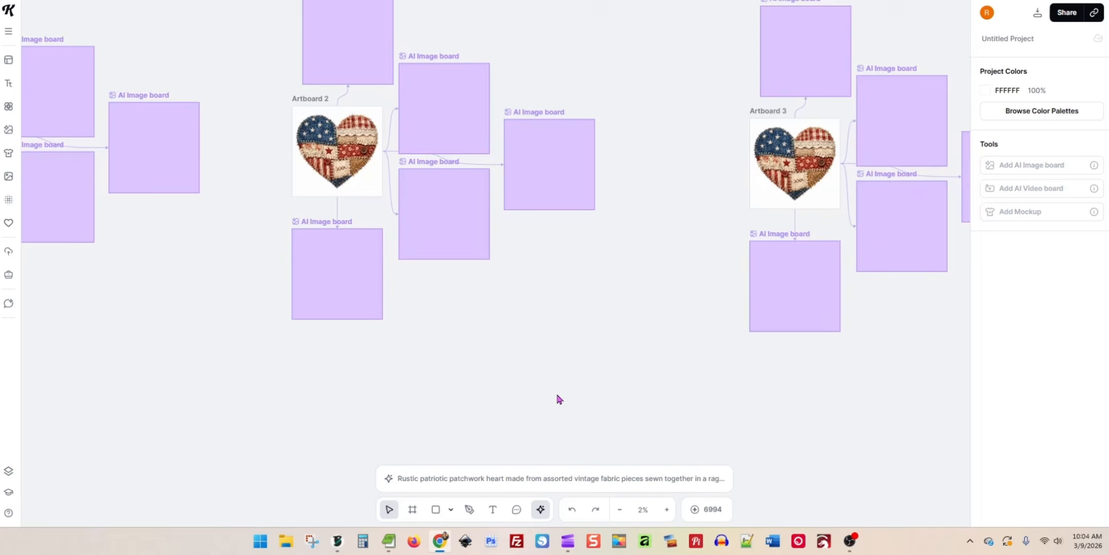
drag(468, 360, 766, 446)
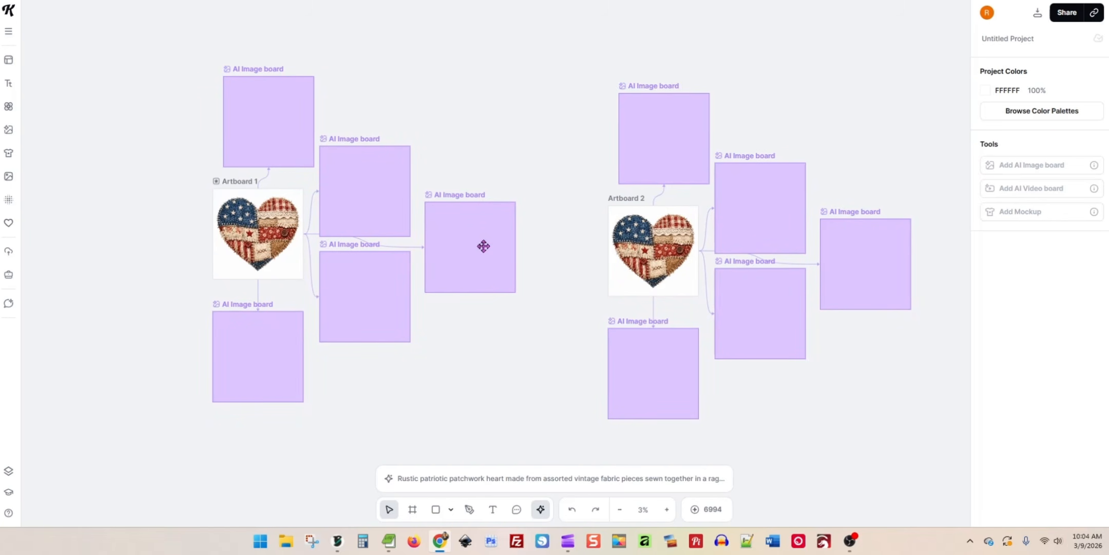
scroll(487, 294, up, 2)
scroll(487, 295, down, 2)
scroll(456, 282, up, 2)
drag(486, 350, 574, 356)
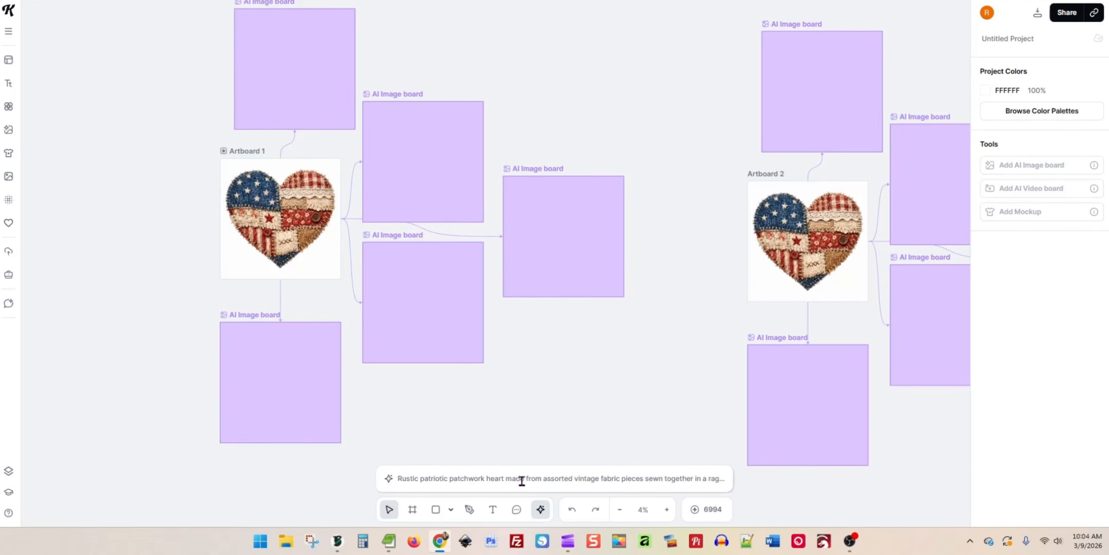
click(276, 231)
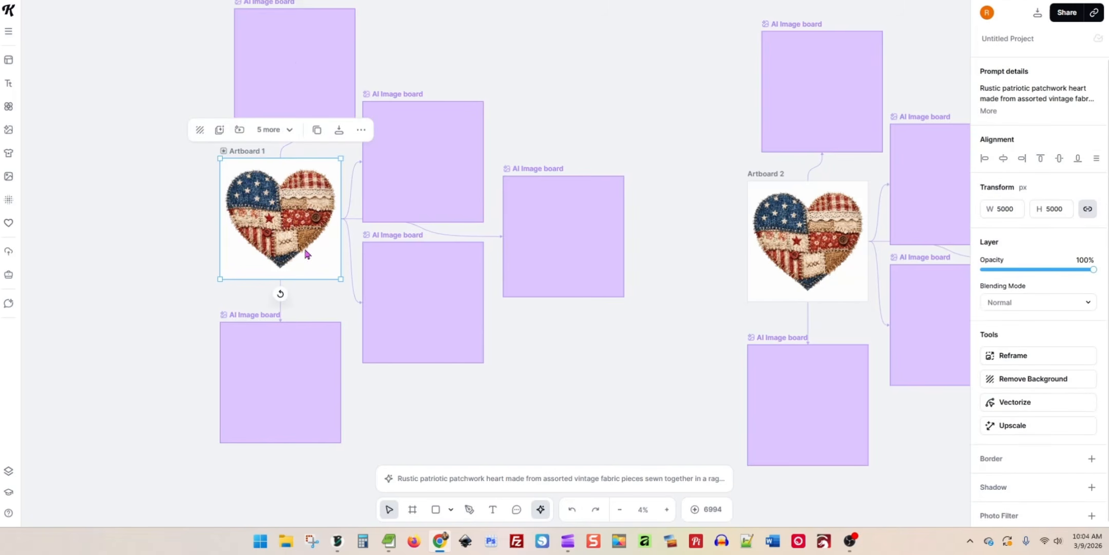
click(310, 44)
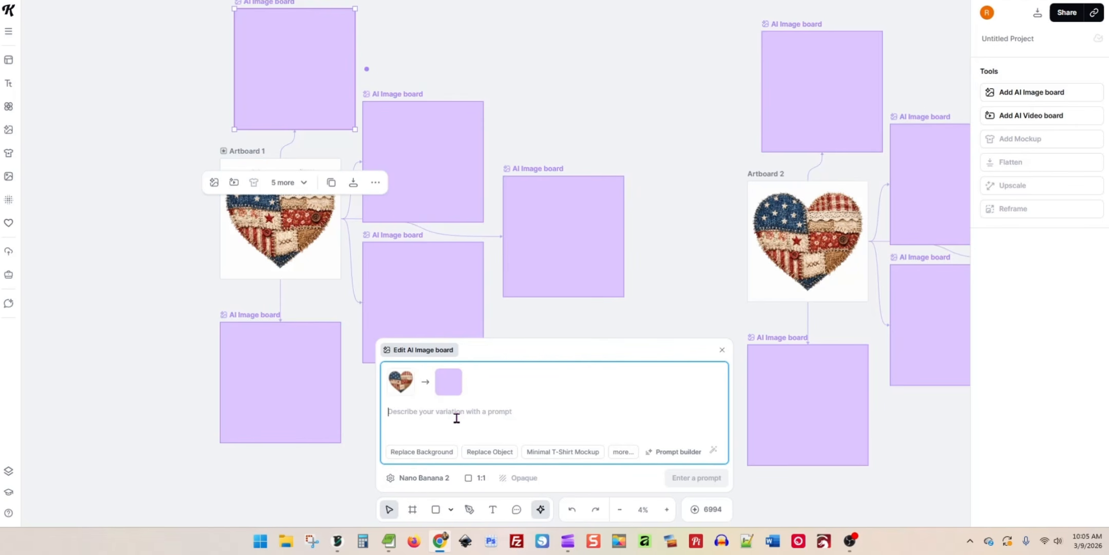
text(change the heart to a coquette bow)
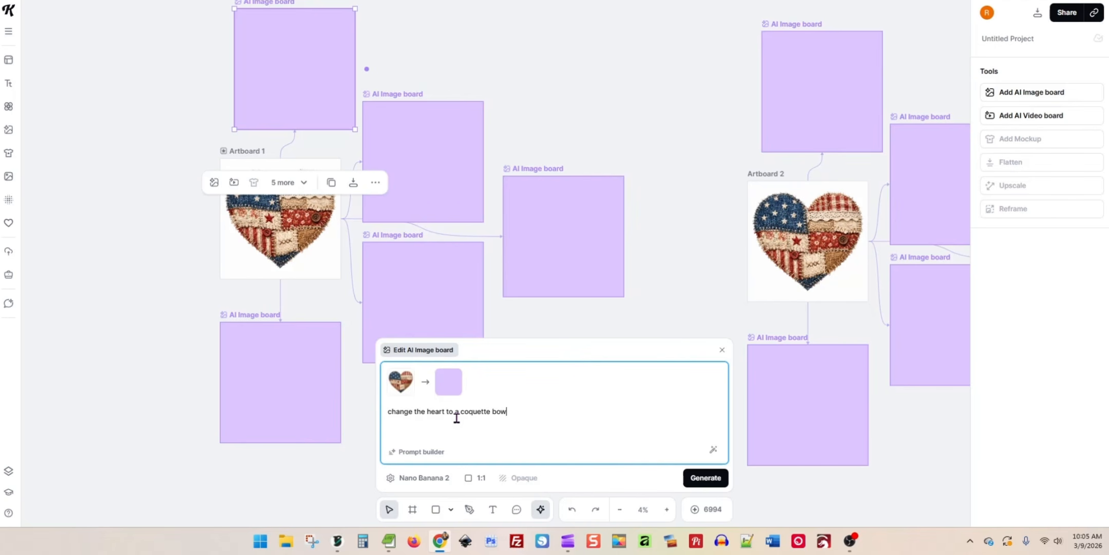
key(Return)
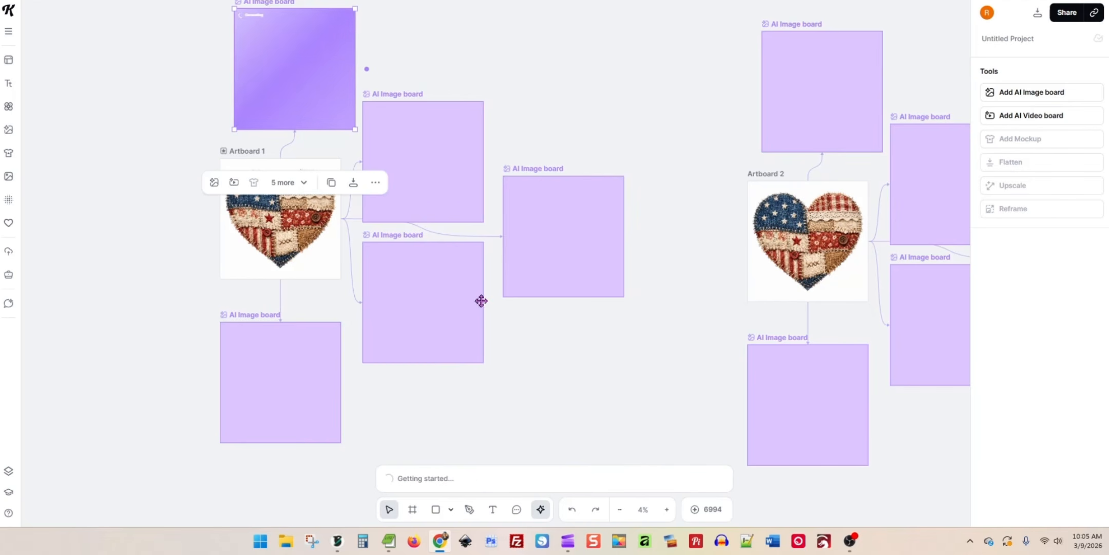
Generate a variation in Artboard 1's upper middle board with the prompt "change the heart to a watering can", and nudge that board slightly.
click(435, 172)
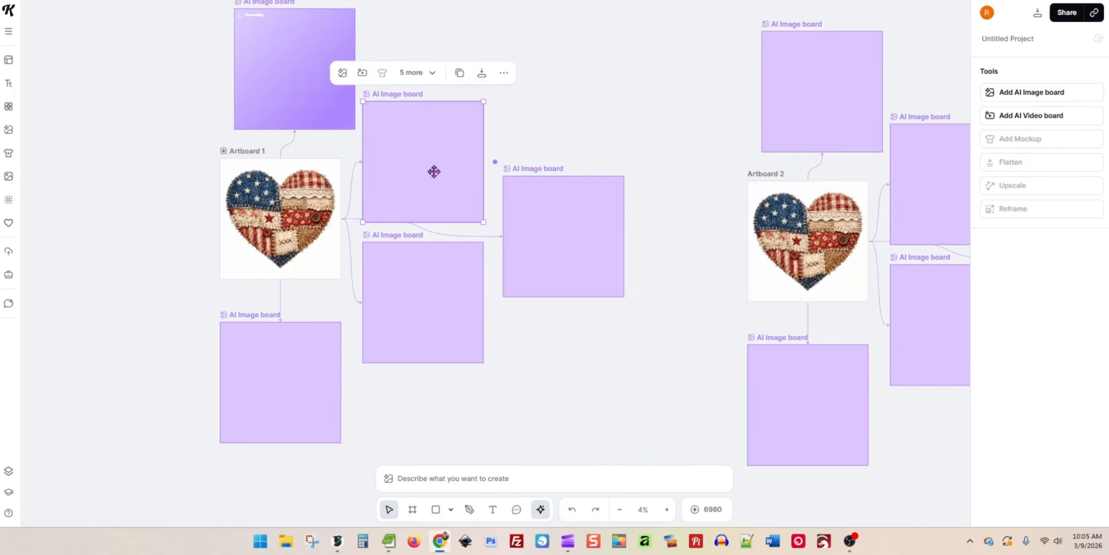
click(442, 479)
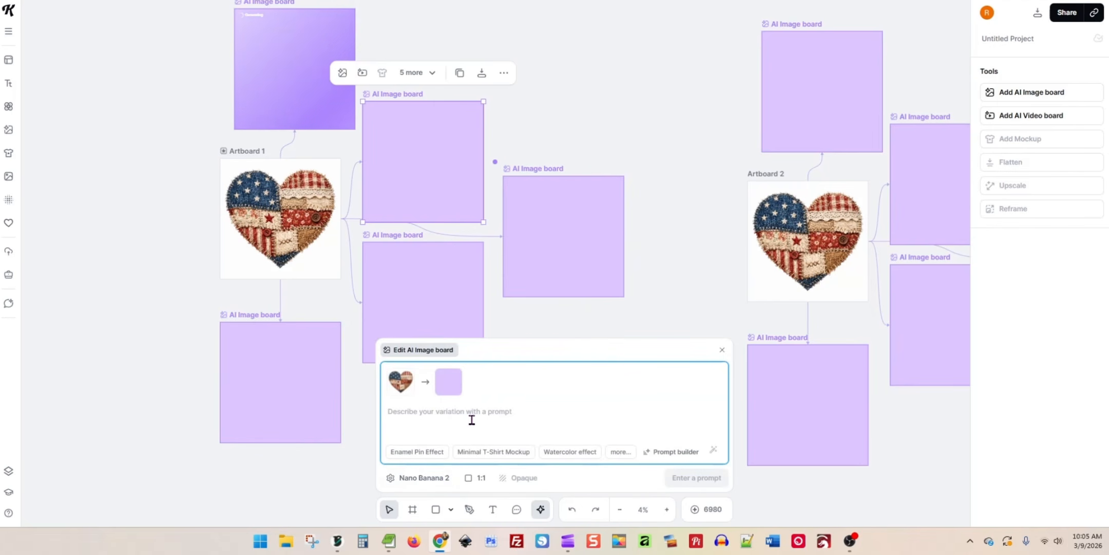
text(change th)
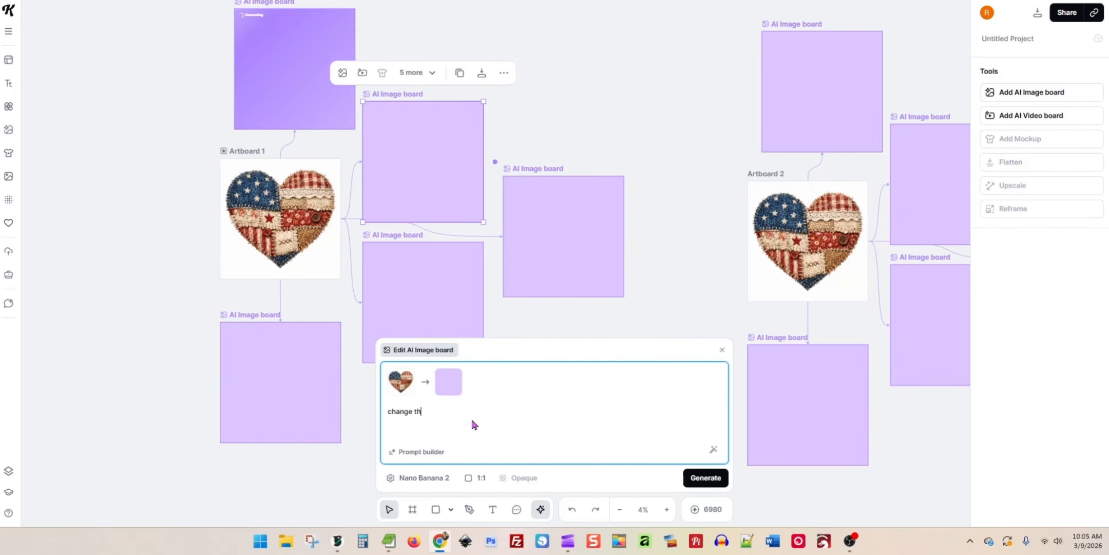
text(e heart to a)
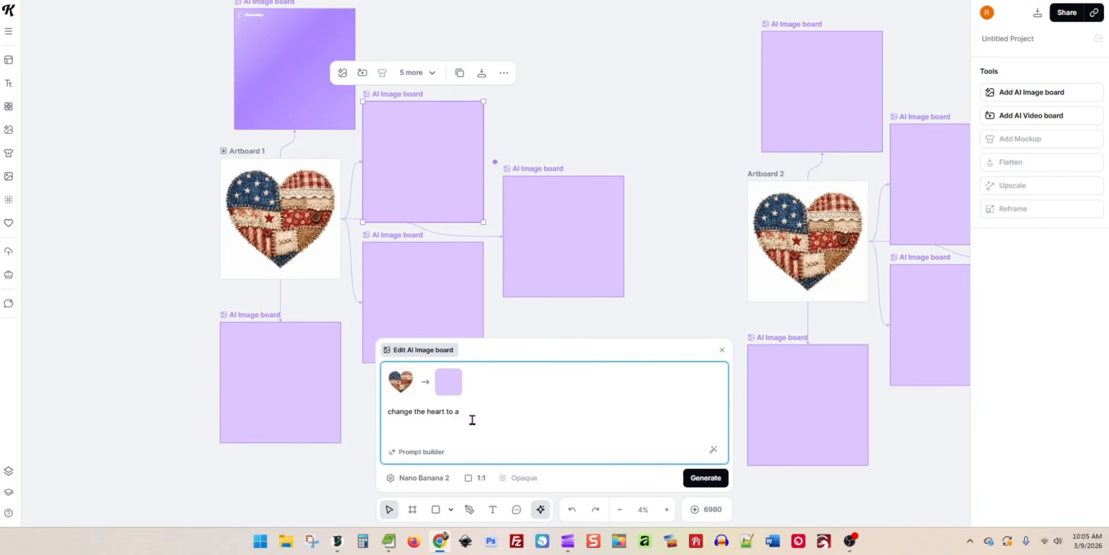
text( watercolor heart)
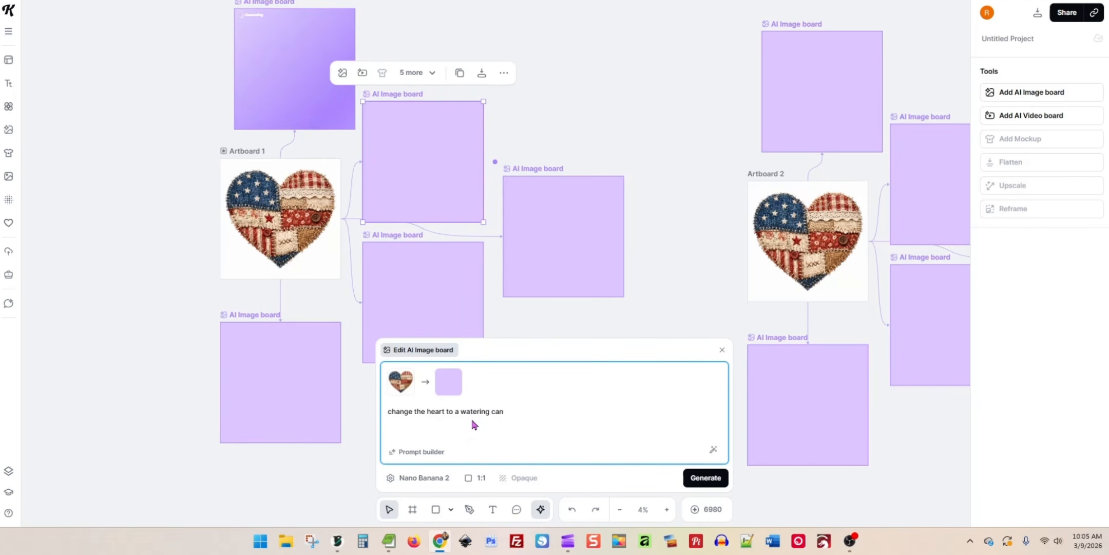
key(Return)
drag(431, 129, 437, 126)
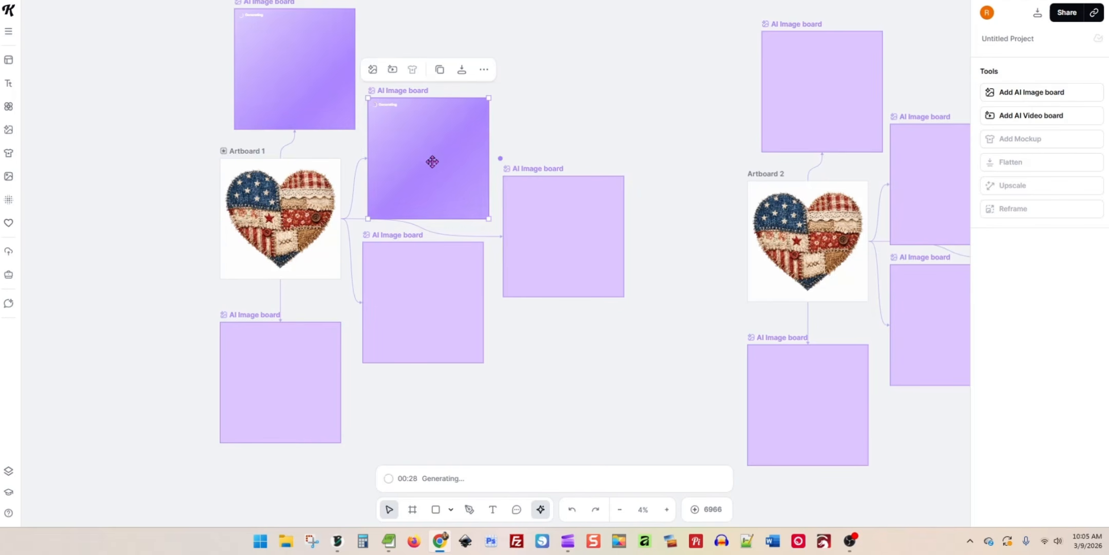
Generate a variation in Artboard 1's far-right board with the prompt "change the heart to a bouquet of flowers", and nudge that board slightly down.
click(544, 258)
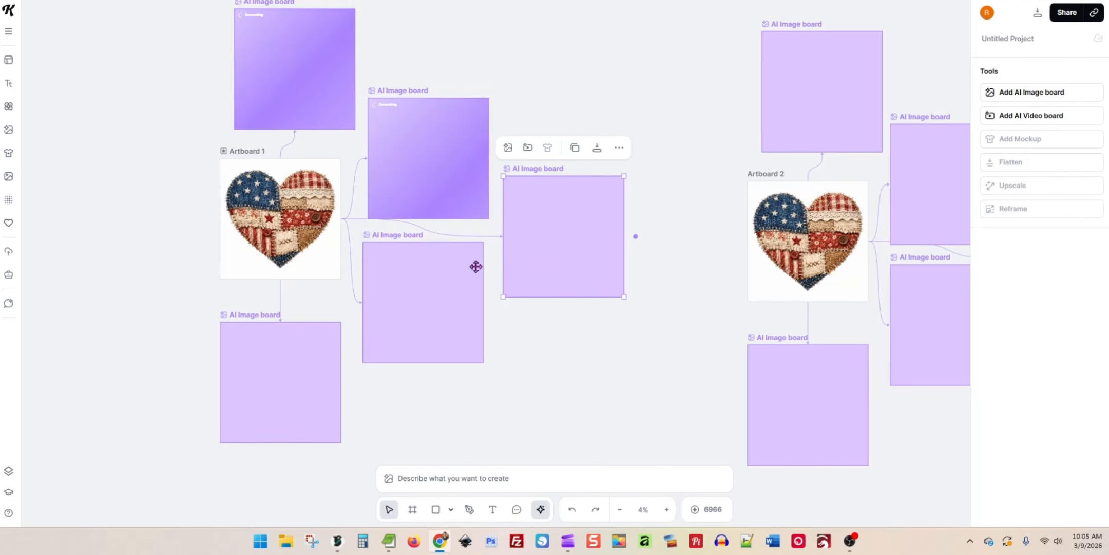
click(552, 477)
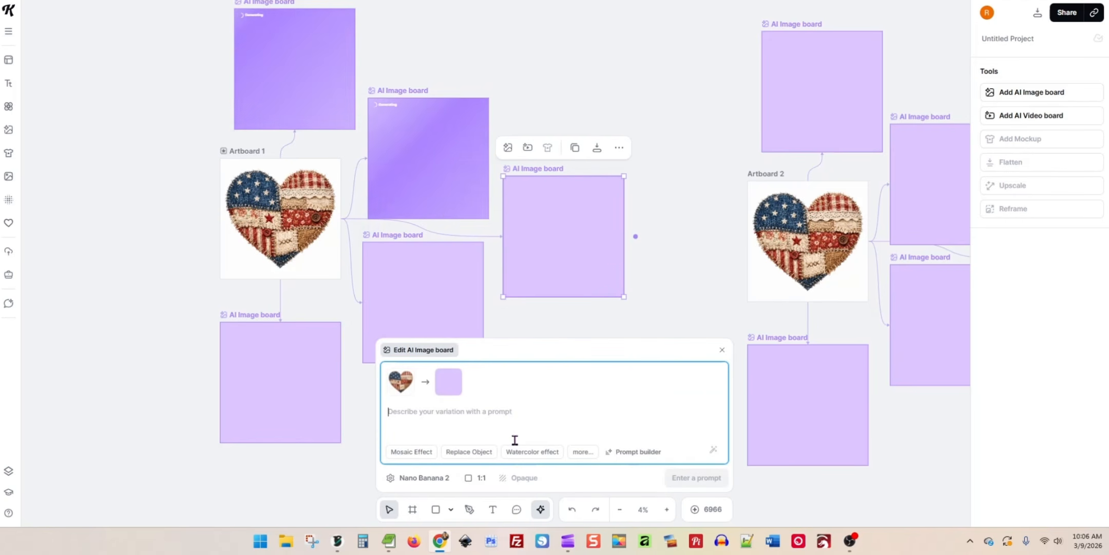
text(chan)
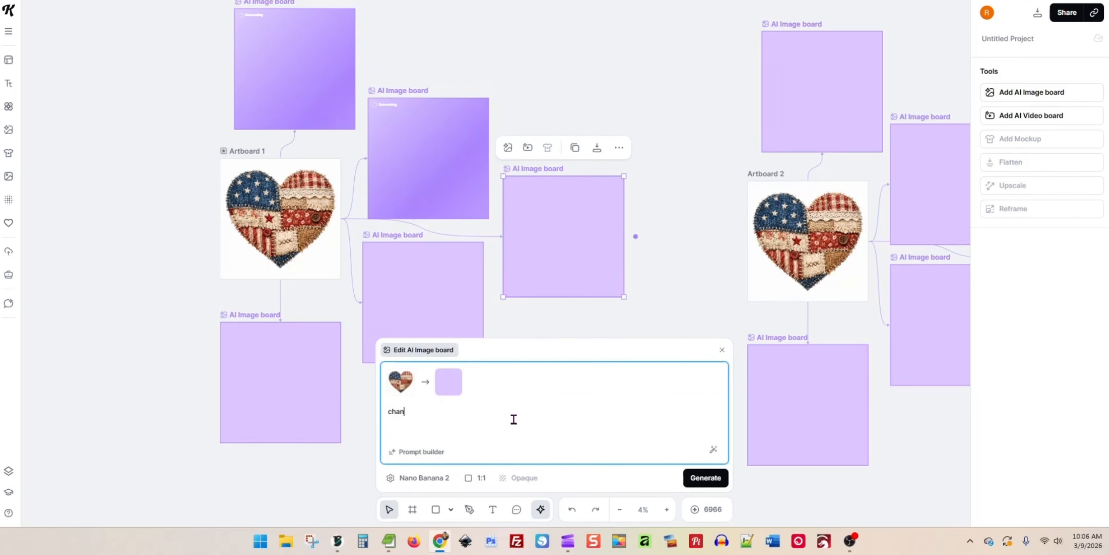
text(ge the heart to a b)
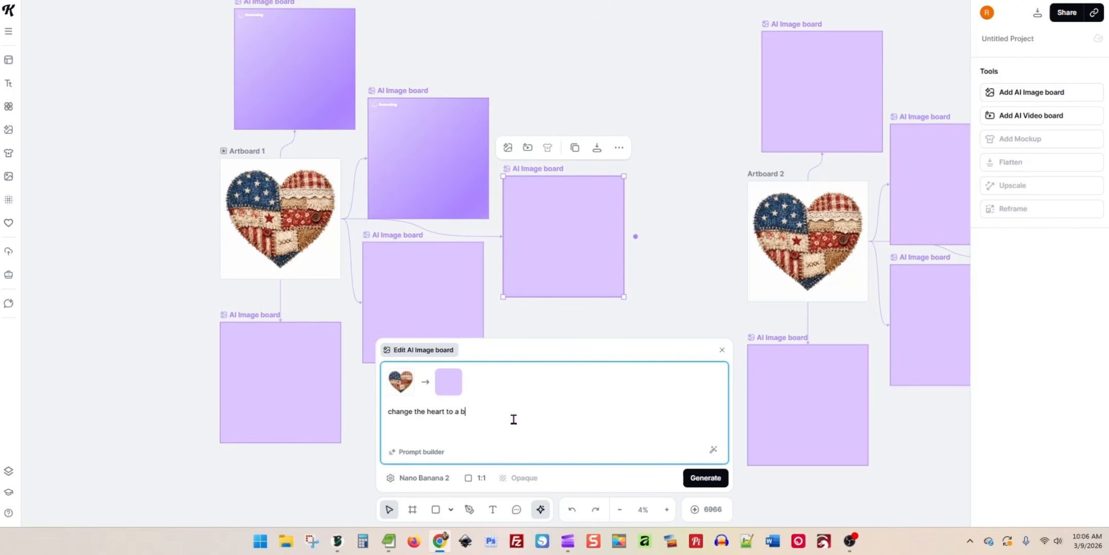
text(ow)
key(BackSpace)
text(quet of )
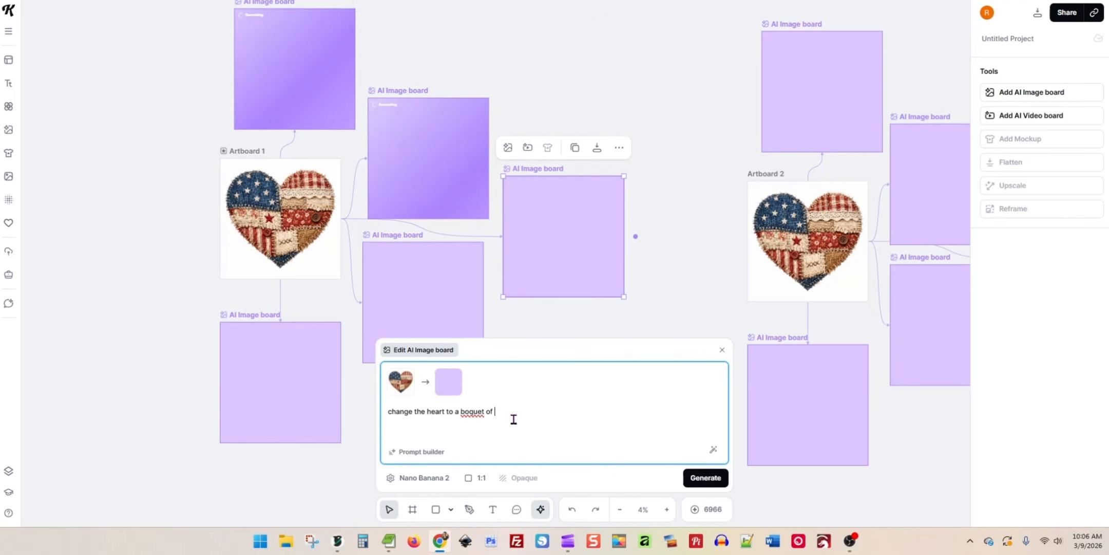
text(flowers)
right_click(472, 411)
click(527, 94)
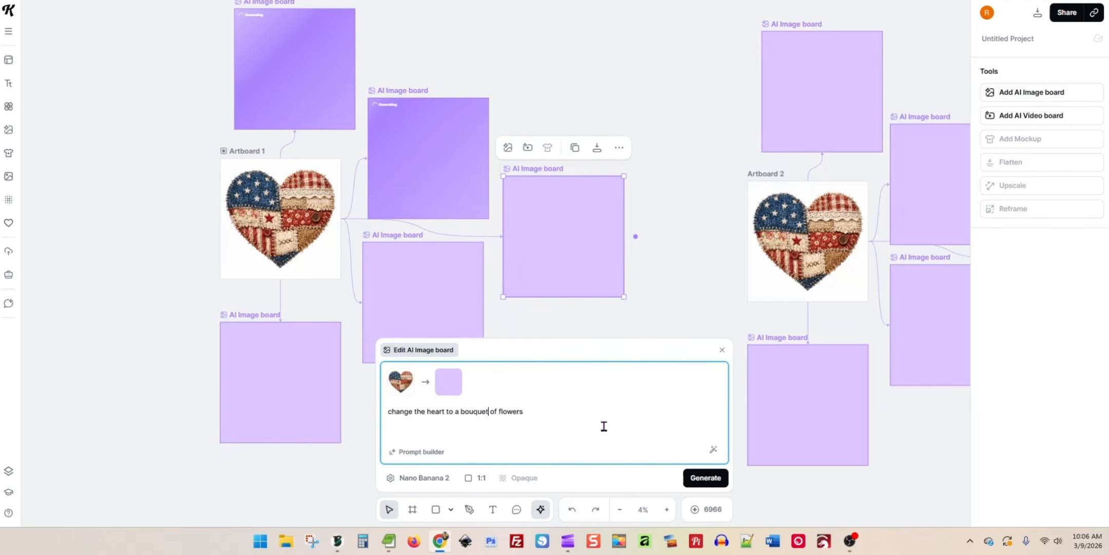
click(699, 478)
drag(532, 226, 532, 231)
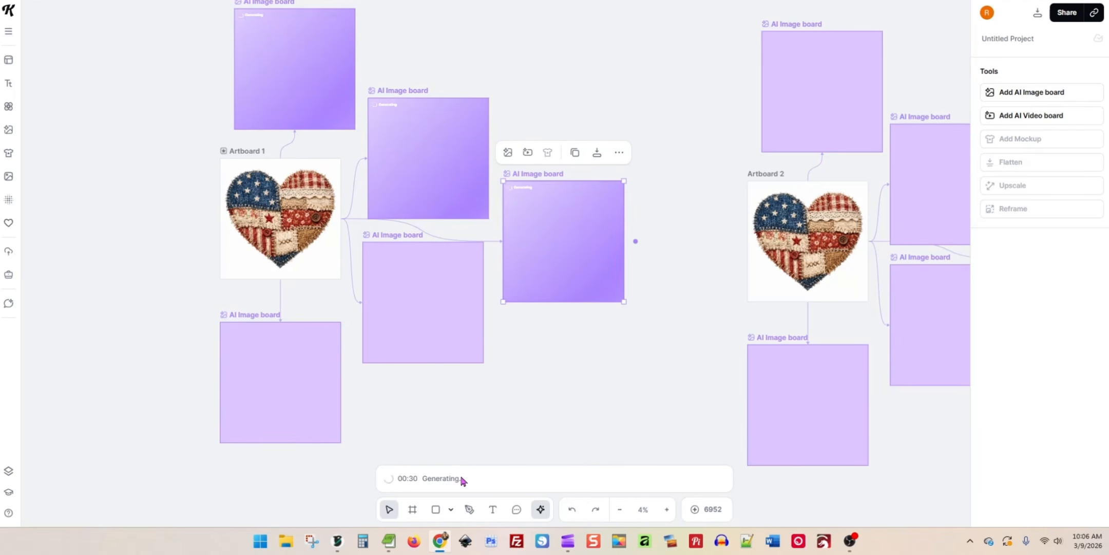
Generate a variation in Artboard 1's lower middle board with the prompt "change the heart to a rabbit silhouette", and nudge that board slightly.
click(411, 270)
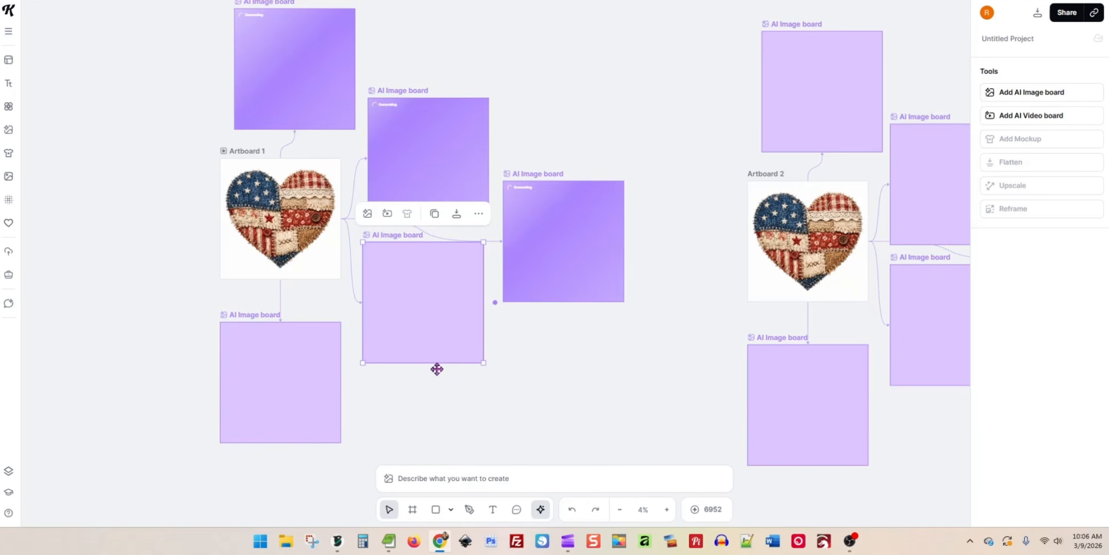
click(510, 476)
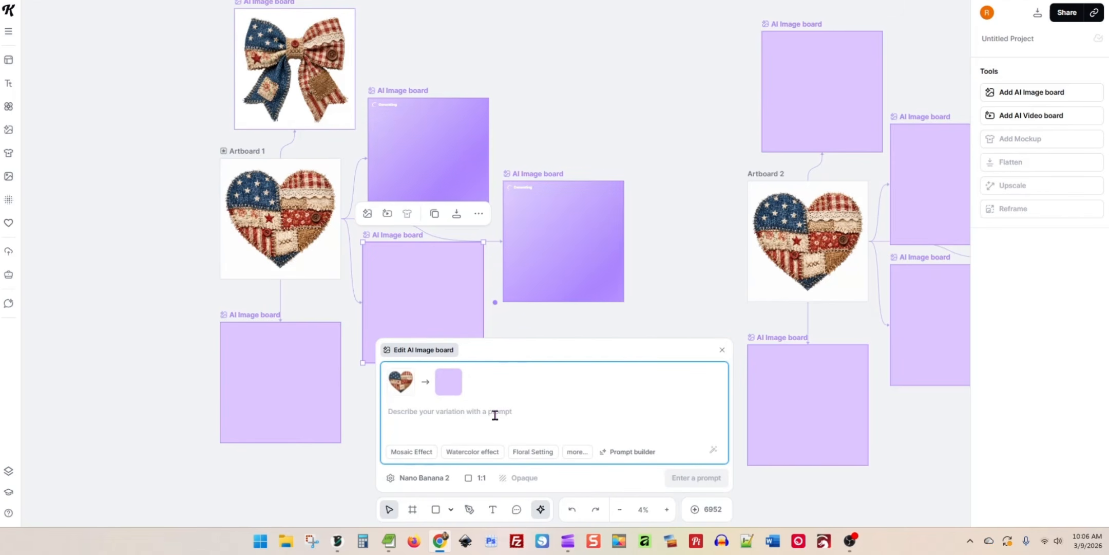
text(change th)
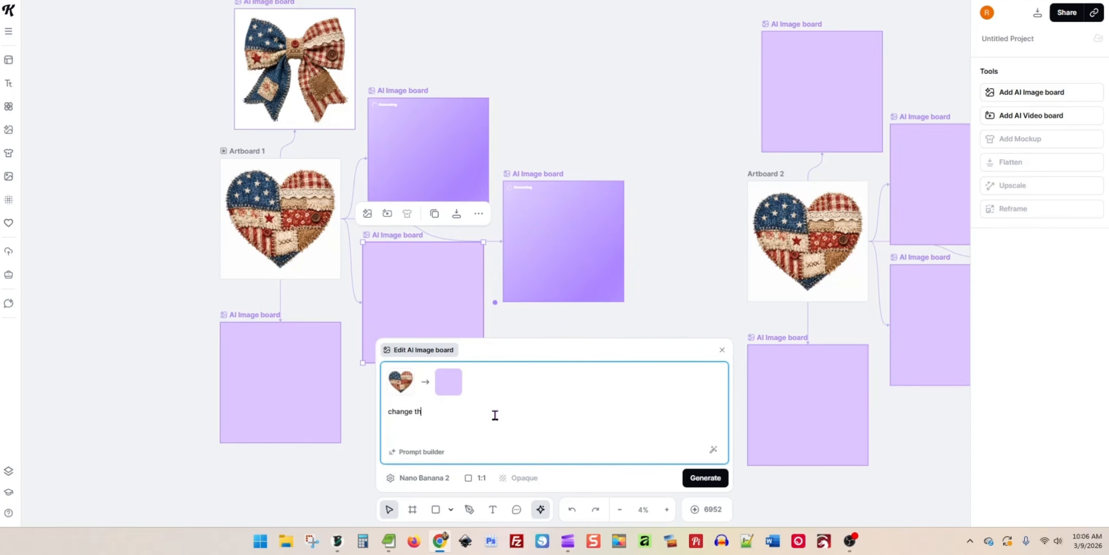
text(e heart to a)
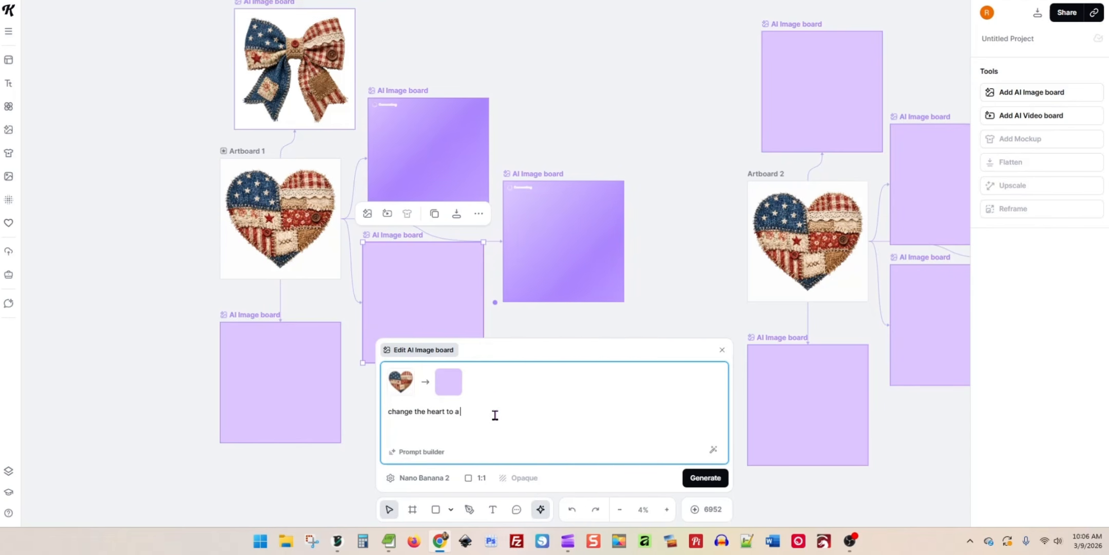
text( rabbit si)
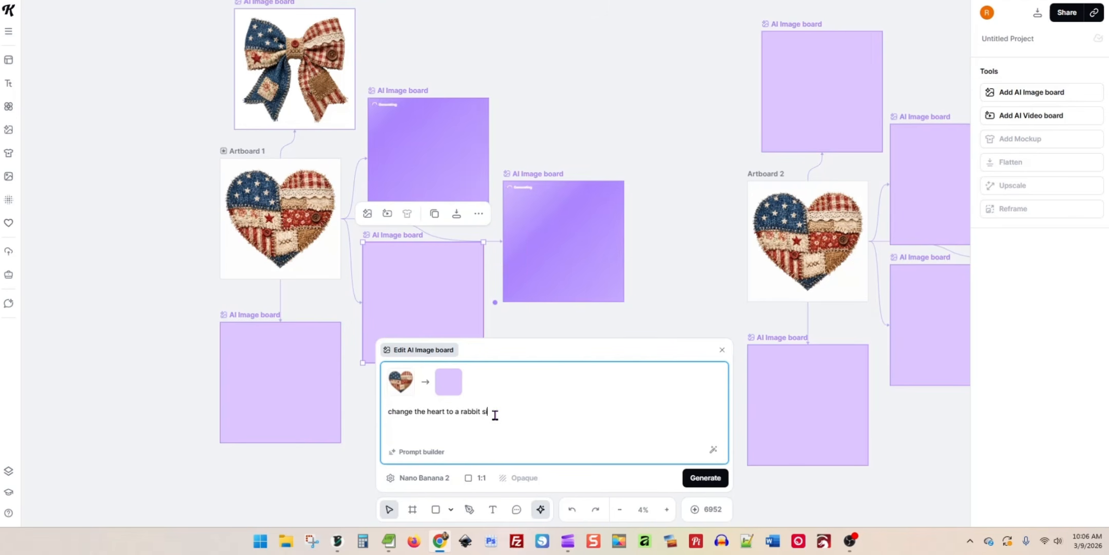
text(lhouette)
key(Return)
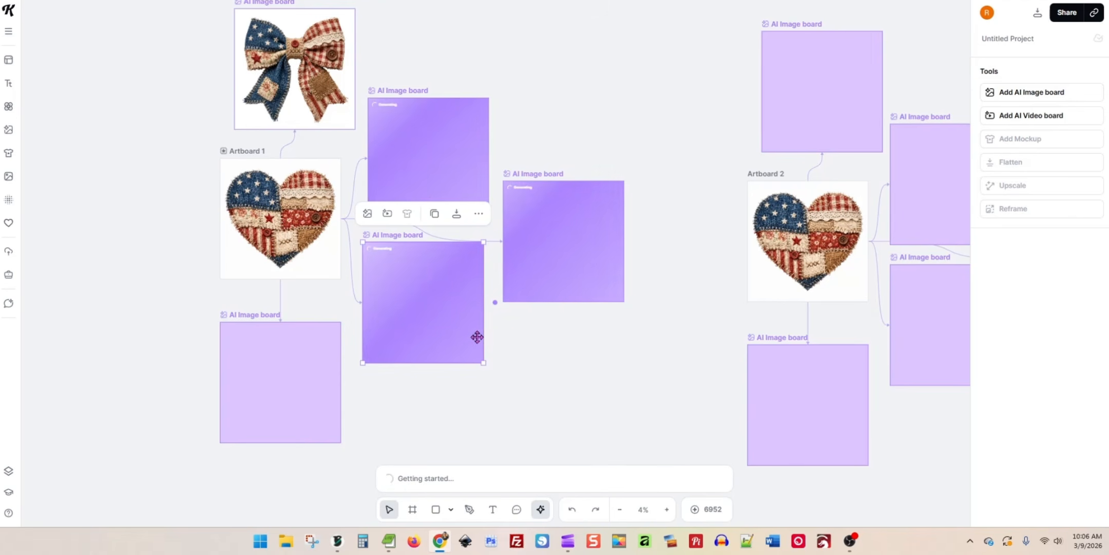
drag(433, 308, 439, 311)
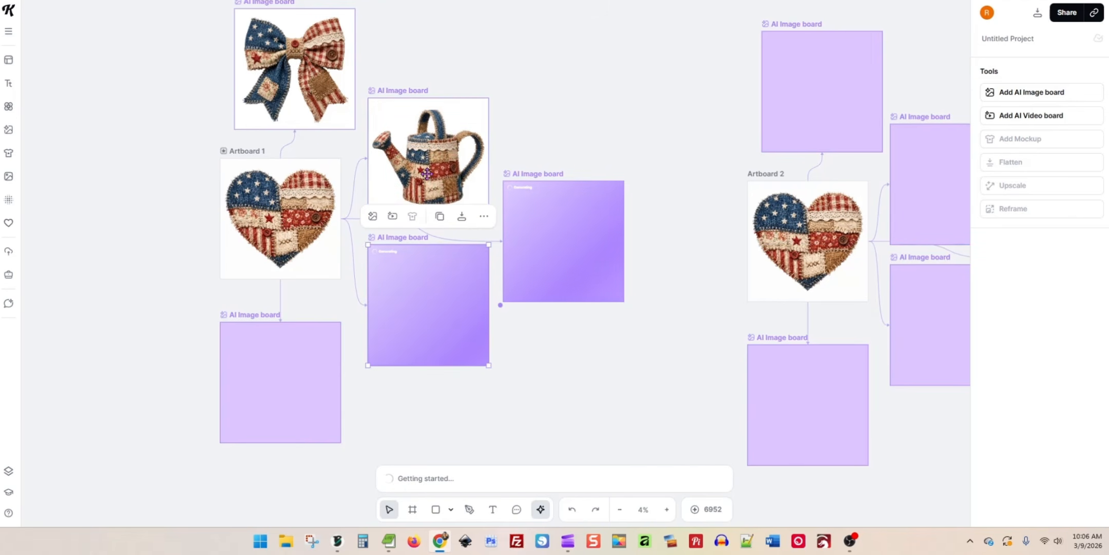
Generate a variation in the AI Image board below Artboard 1 with the prompt "change the heart to a goose silhouette".
click(446, 155)
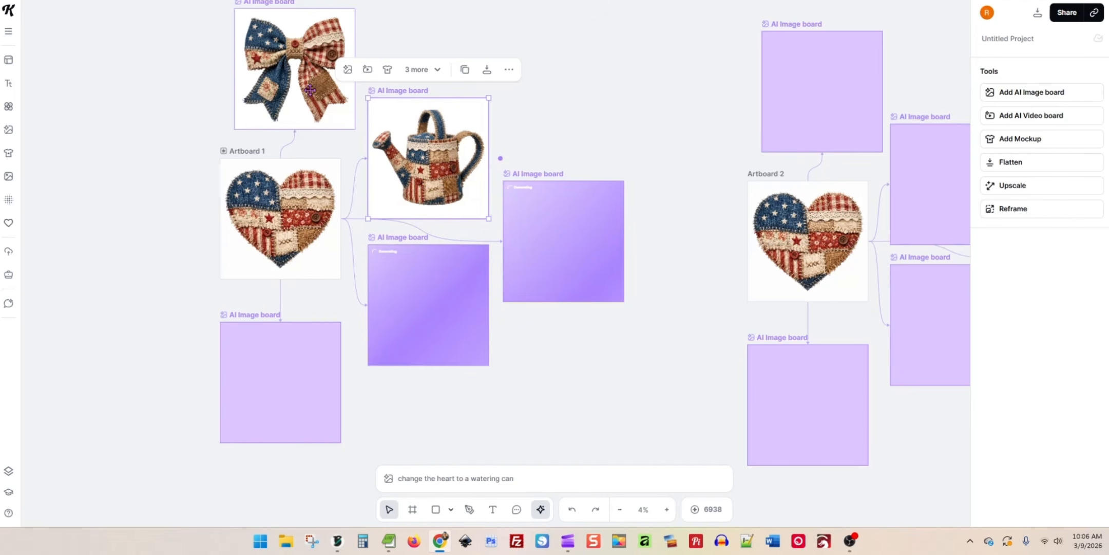
click(290, 396)
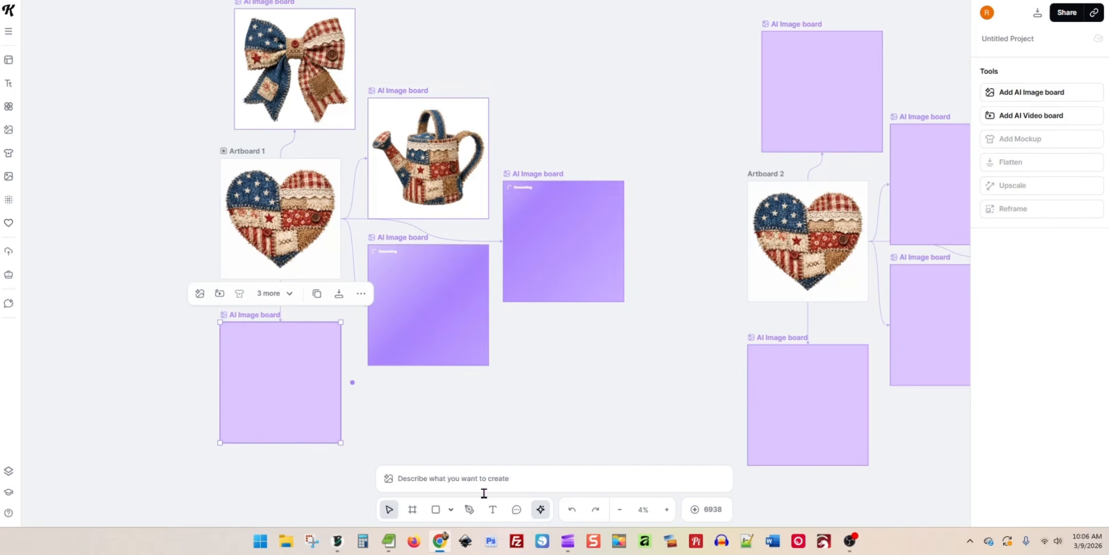
click(527, 475)
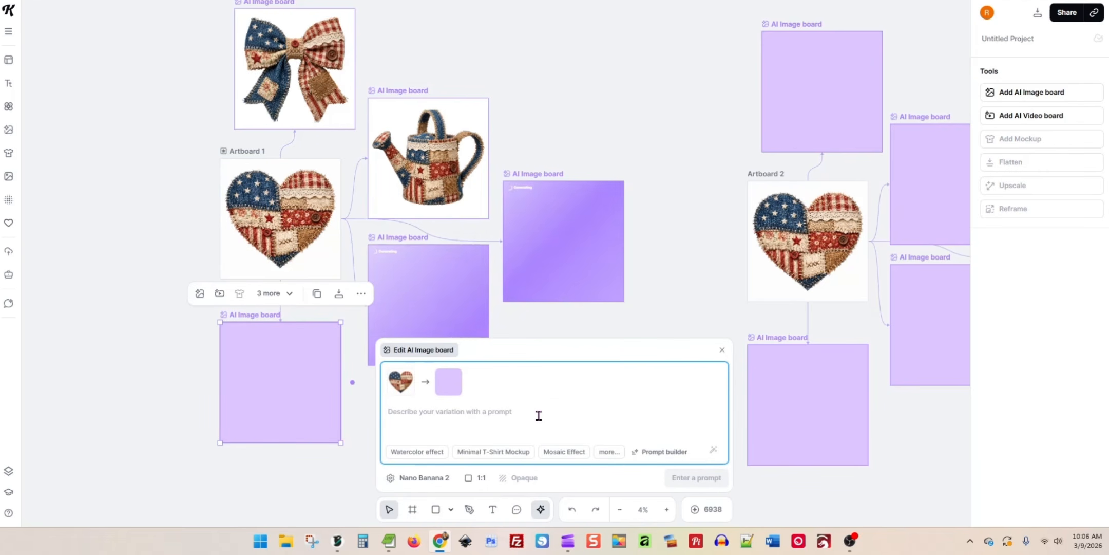
text(change the heart )
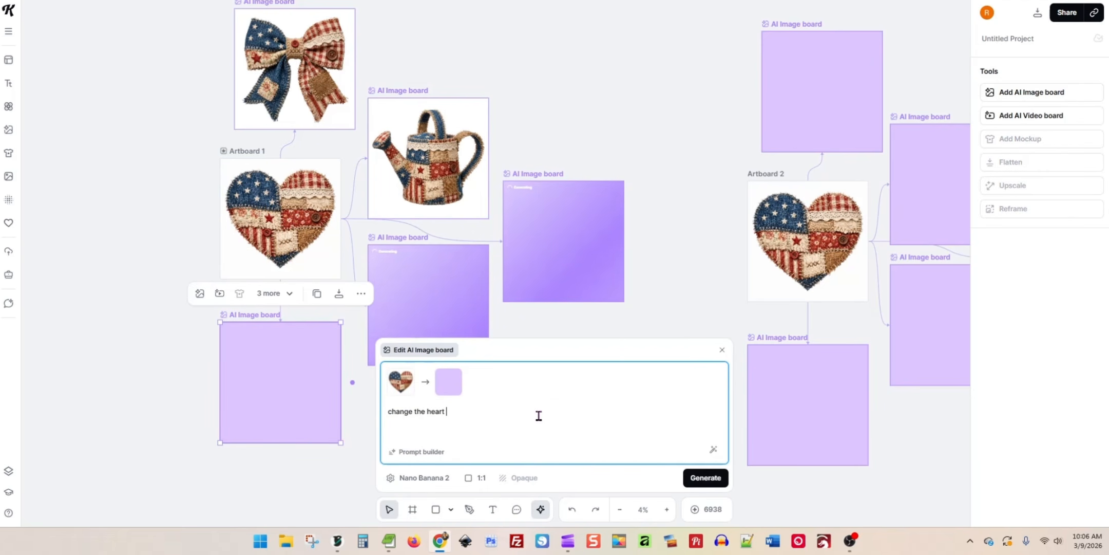
text(to a goose s)
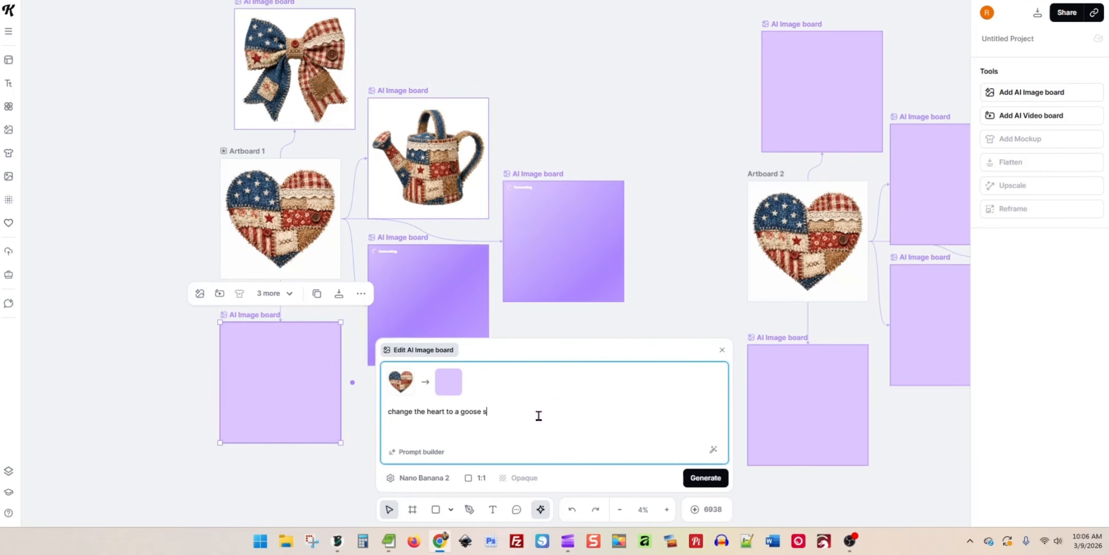
text(ilhoue)
key(Return)
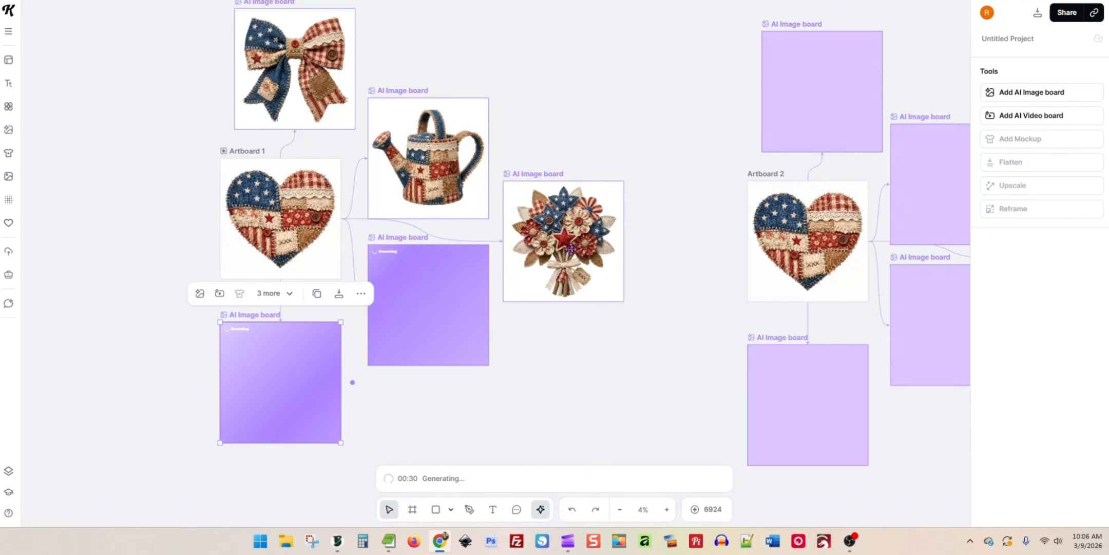
Examine the bouquet, watering can, rabbit and goose variations around Artboard 1 up close, and look over the whole group.
scroll(554, 273, up, 3)
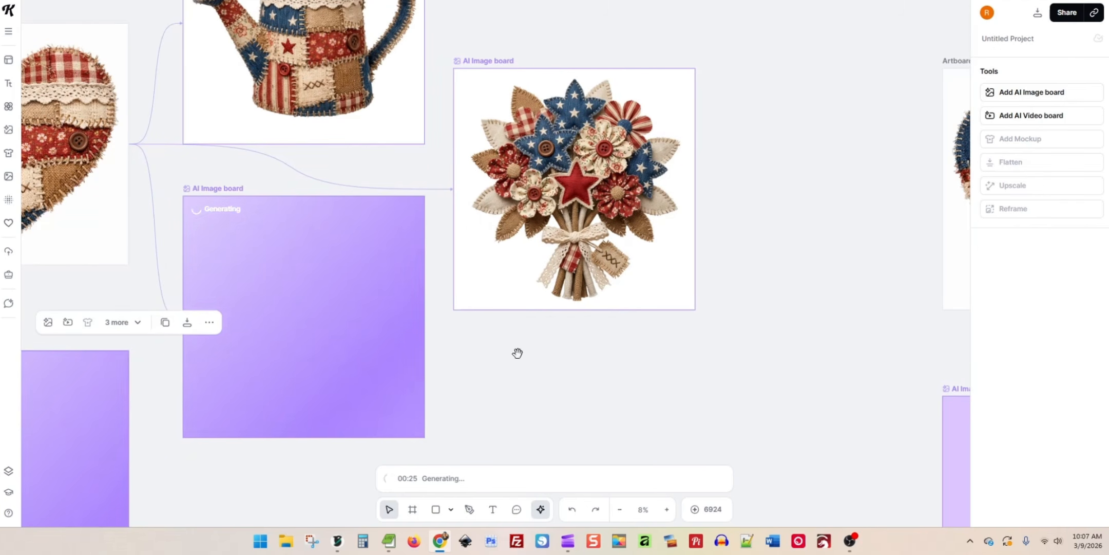
drag(373, 126, 555, 269)
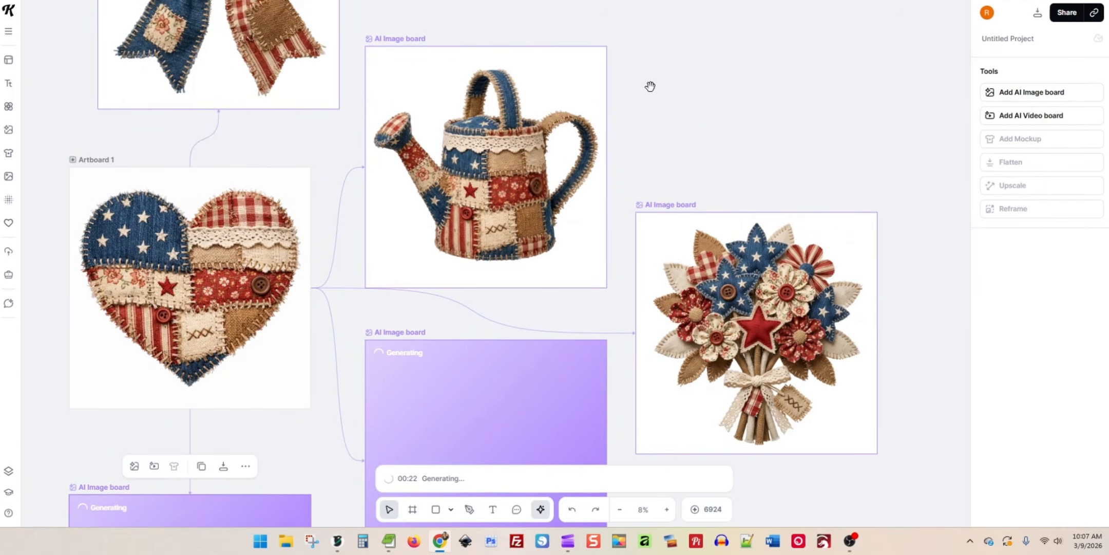
drag(649, 87, 566, 44)
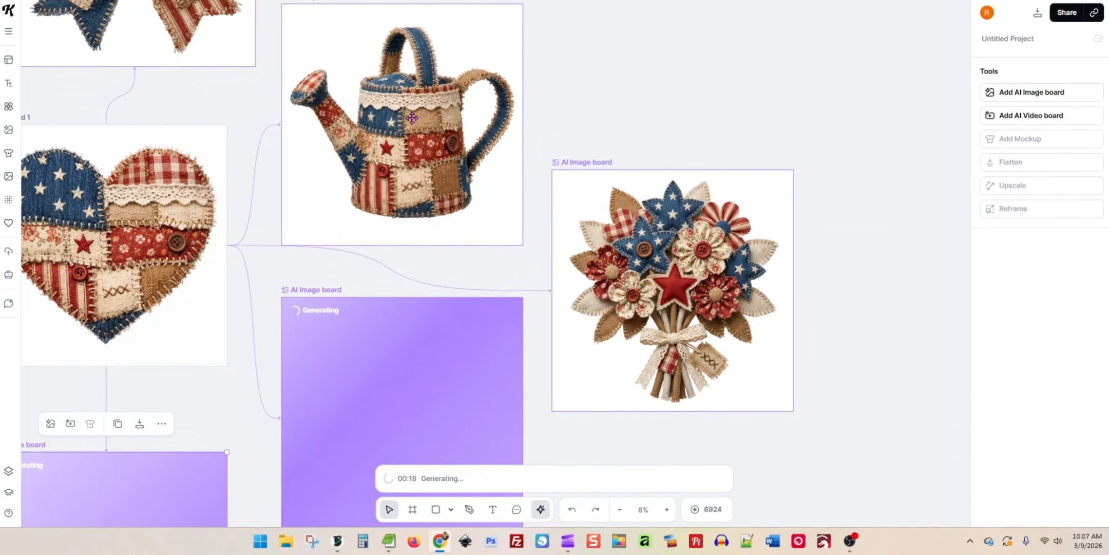
drag(775, 448, 842, 286)
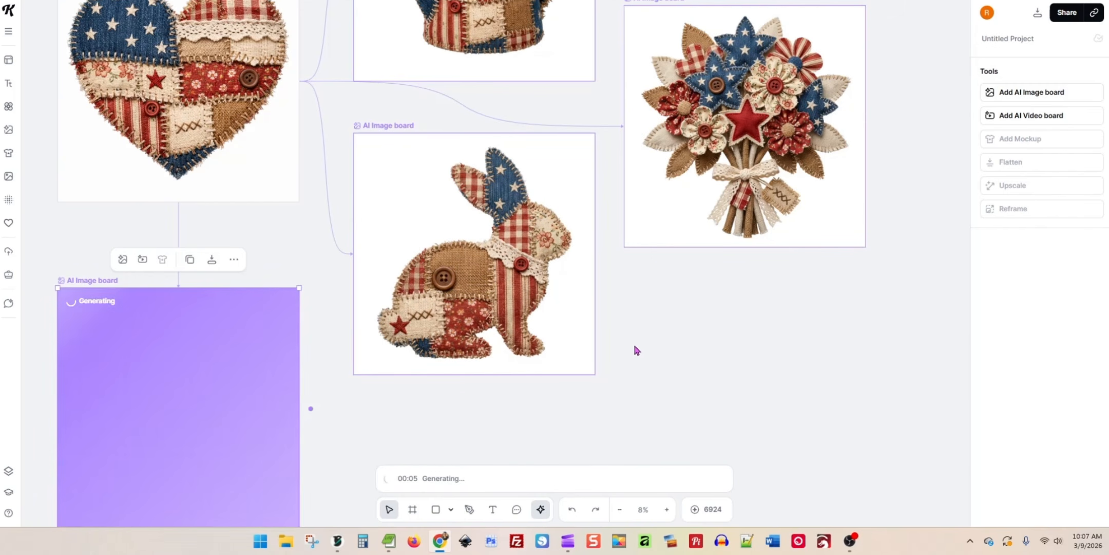
drag(524, 417, 563, 324)
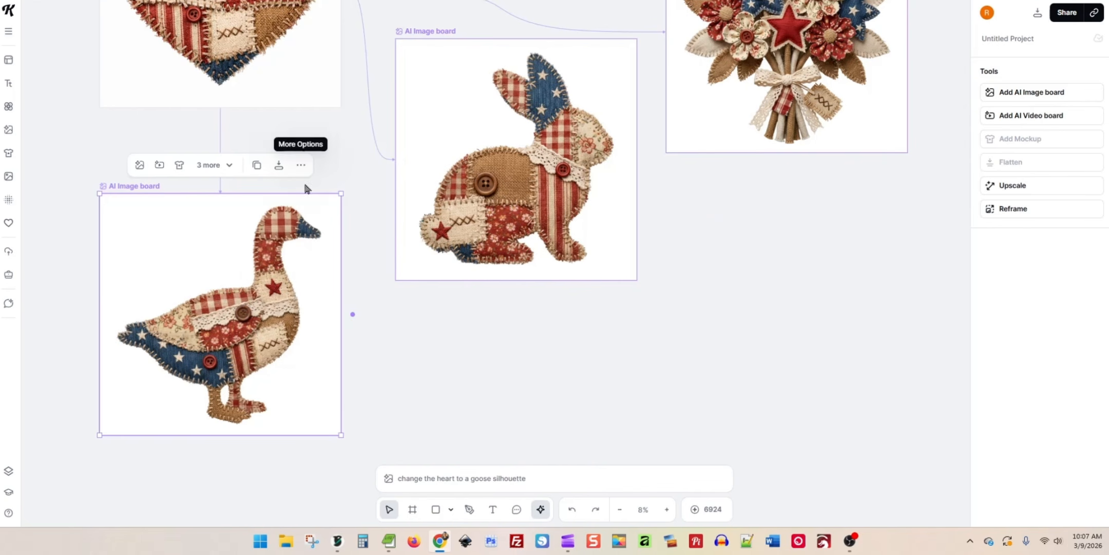
scroll(711, 213, down, 3)
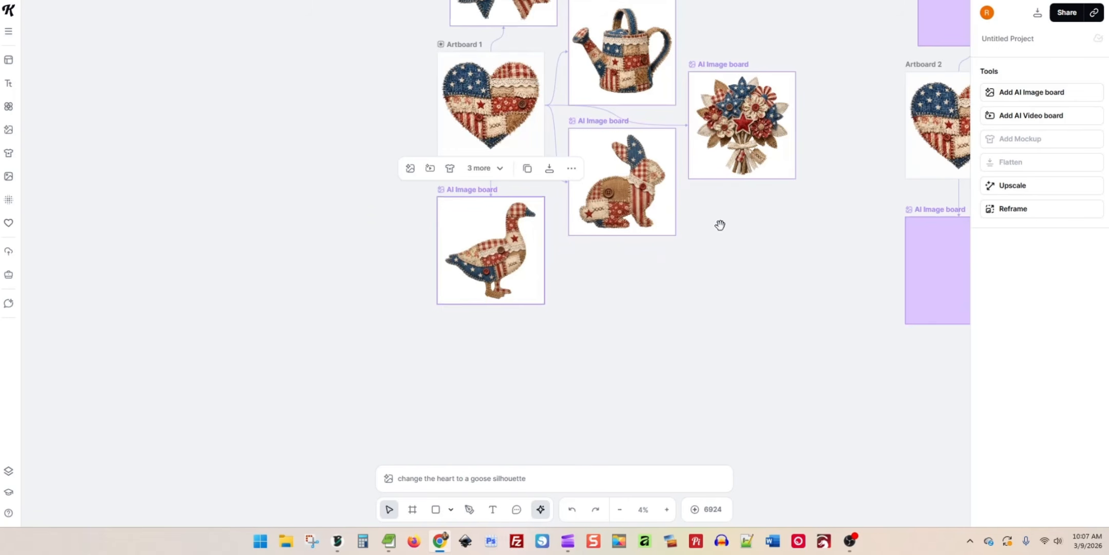
drag(718, 225, 531, 363)
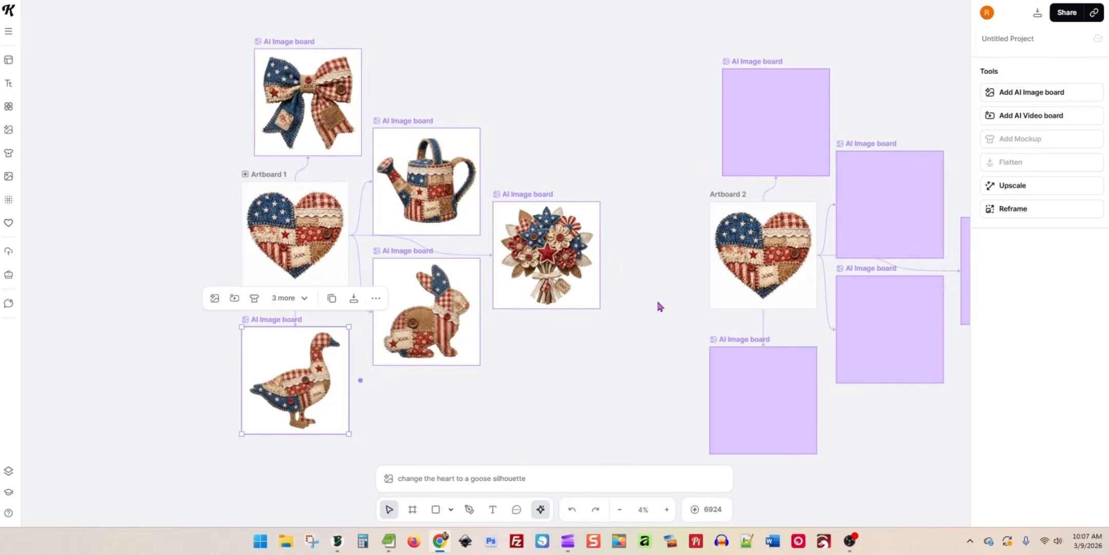
Spread the five empty AI Image boards around Artboard 2 farther apart and deselect them.
drag(656, 298, 334, 239)
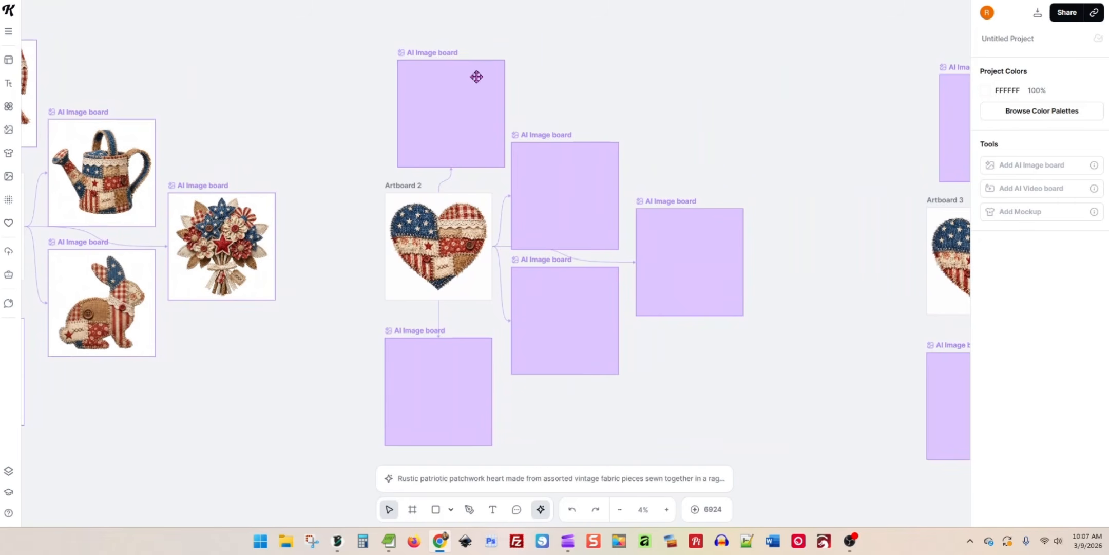
drag(457, 92, 431, 68)
drag(600, 213, 602, 193)
drag(686, 262, 740, 280)
drag(584, 286, 599, 313)
scroll(337, 311, down, 3)
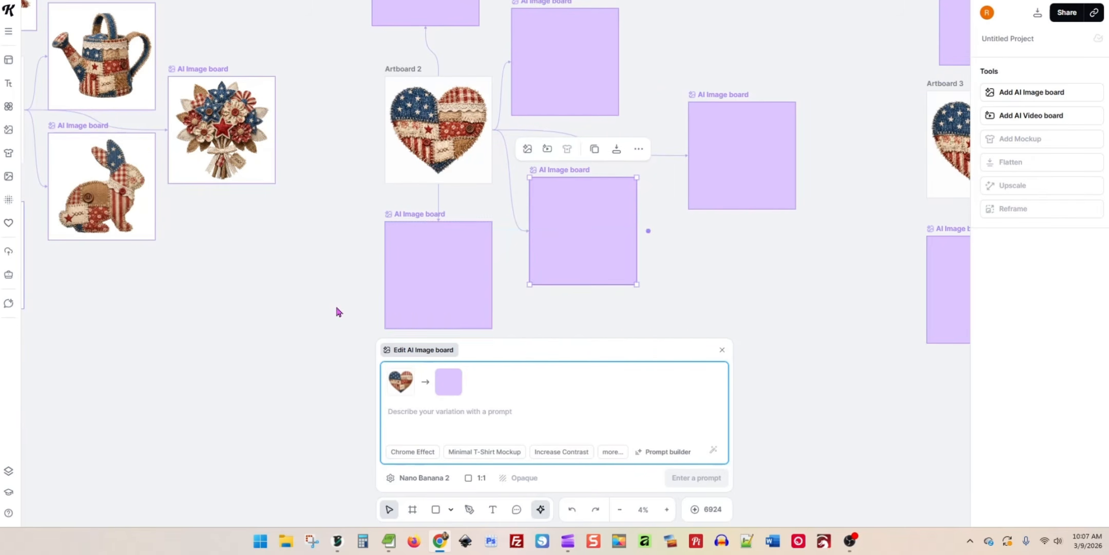
mouse_move(450, 286)
mouse_down()
mouse_move(426, 294)
mouse_move(454, 300)
mouse_up()
click(806, 298)
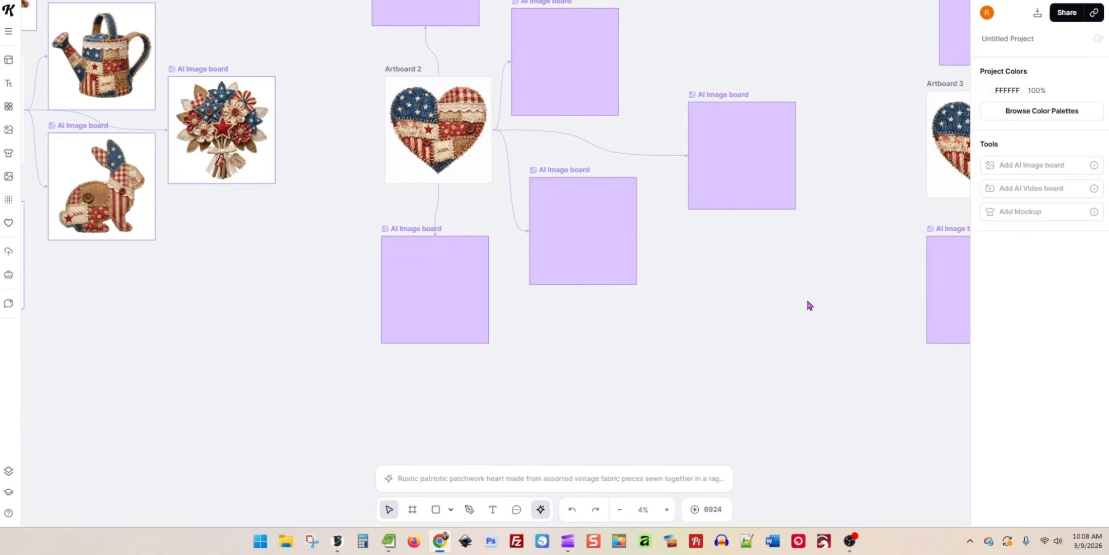
Set the AI Image board above Artboard 2 to a 4:3 aspect ratio and shift it slightly left and up.
scroll(806, 297, up, 3)
click(436, 84)
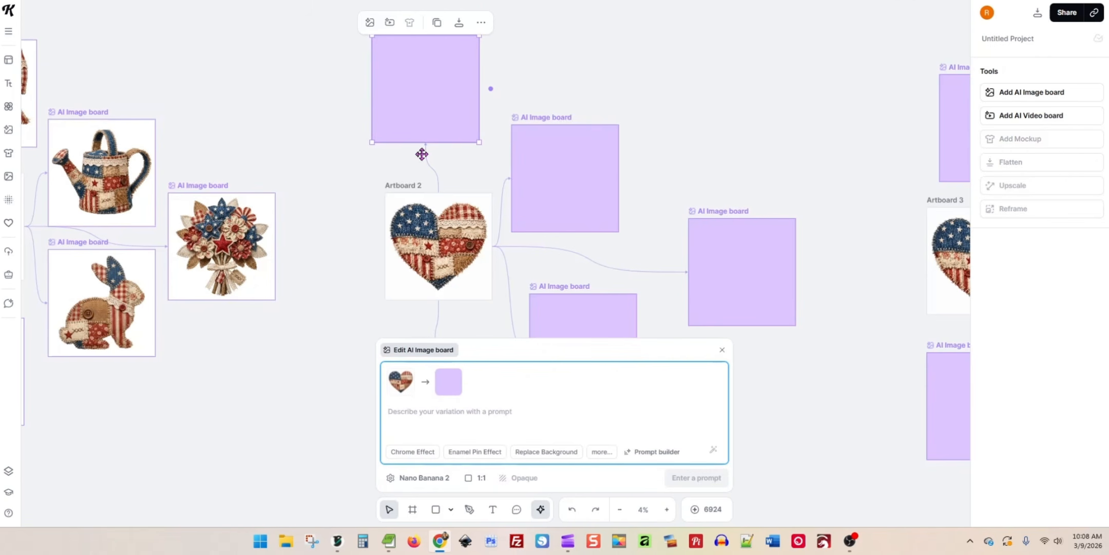
click(483, 478)
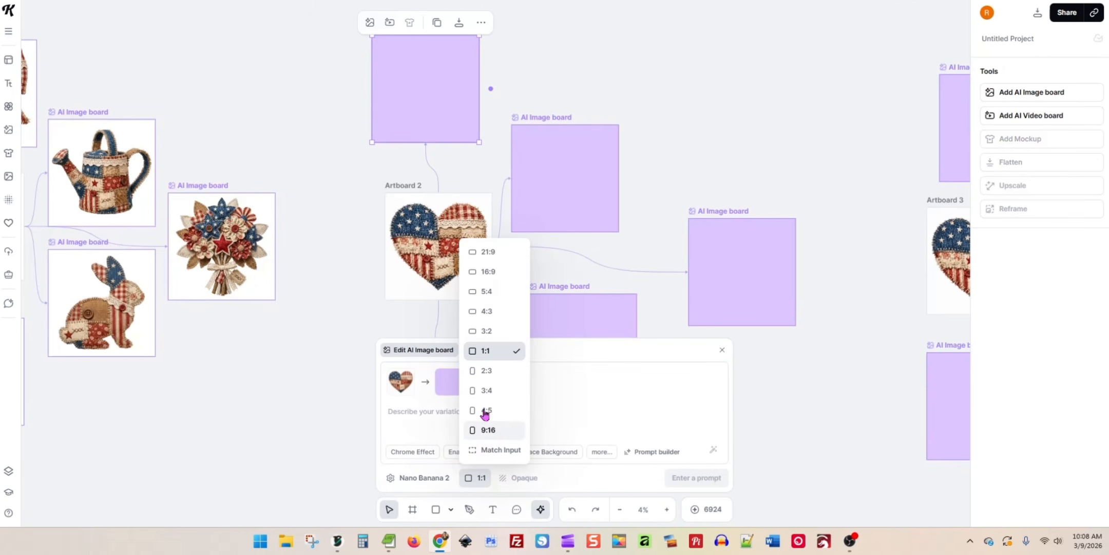
click(501, 313)
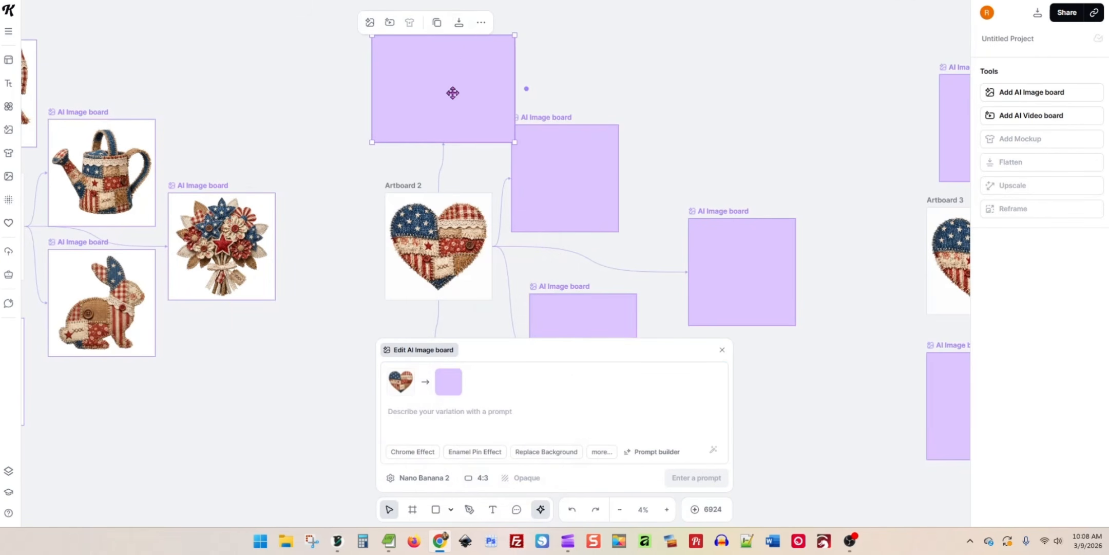
drag(453, 91, 433, 87)
Generate a variation in the 4:3 board above Artboard 2 with the prompt "change the heart to an American flag", and nudge that board slightly left.
click(504, 415)
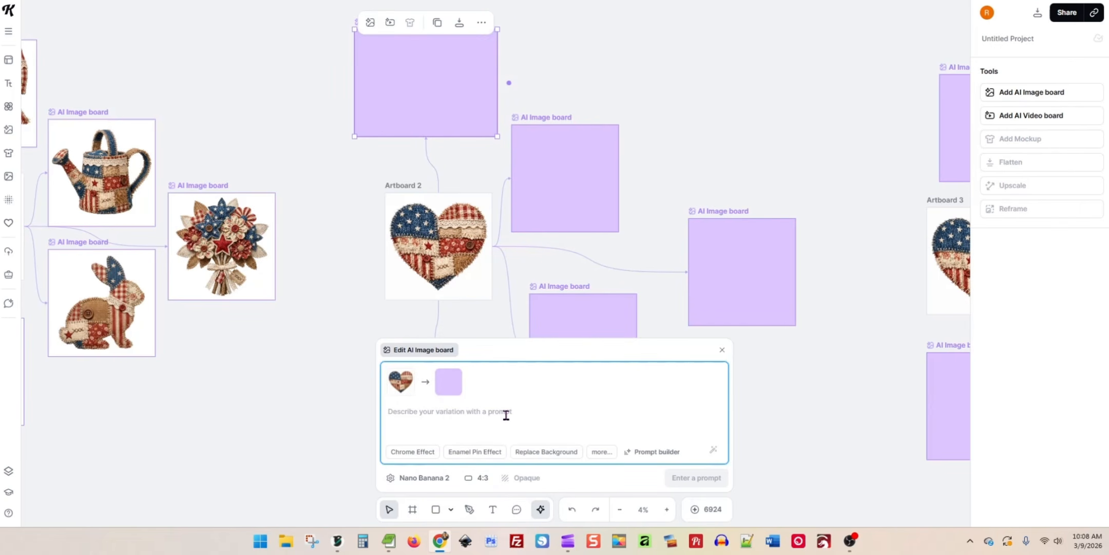
text(cha)
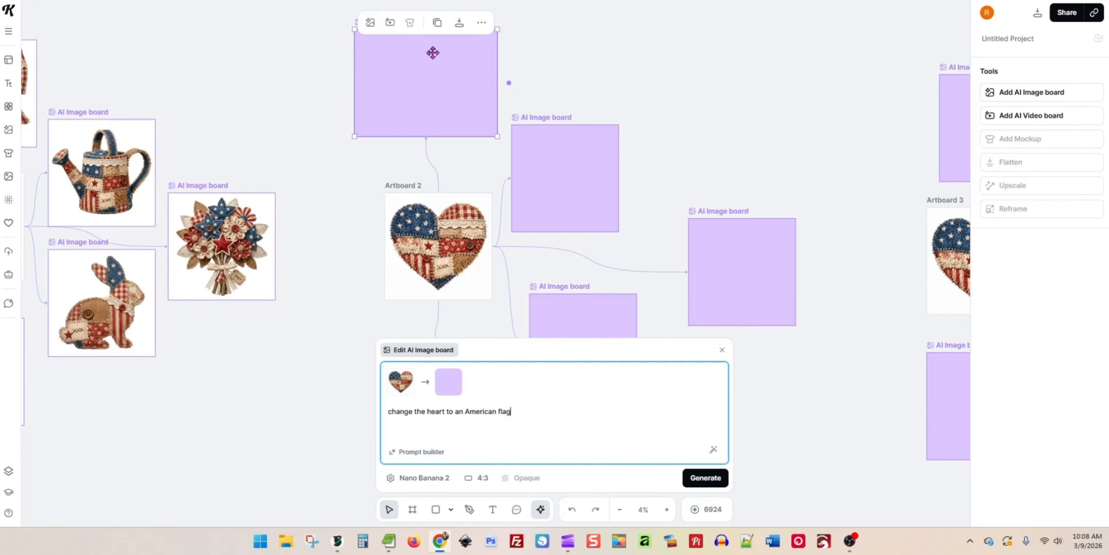
click(719, 479)
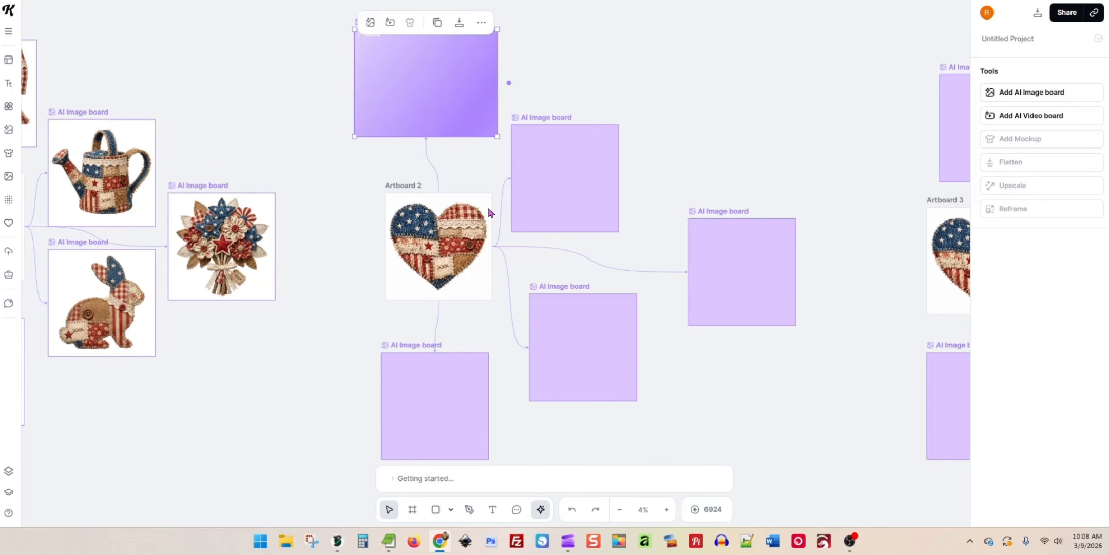
drag(424, 97, 417, 92)
Shift Artboard 2's upper middle board slightly right and generate a variation in it with the prompt "change the heart to a map of the US".
drag(565, 181, 582, 176)
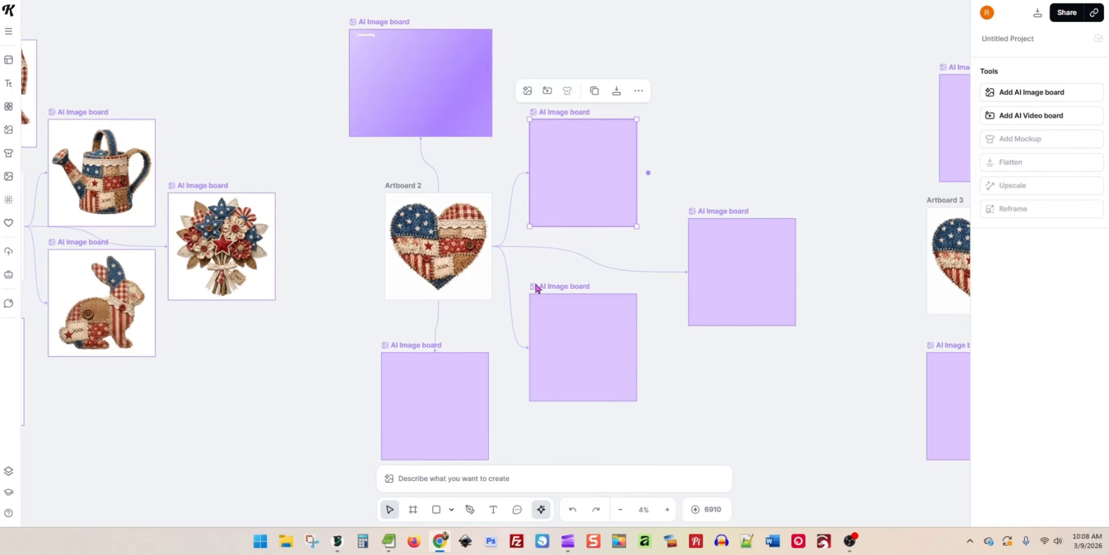
click(523, 480)
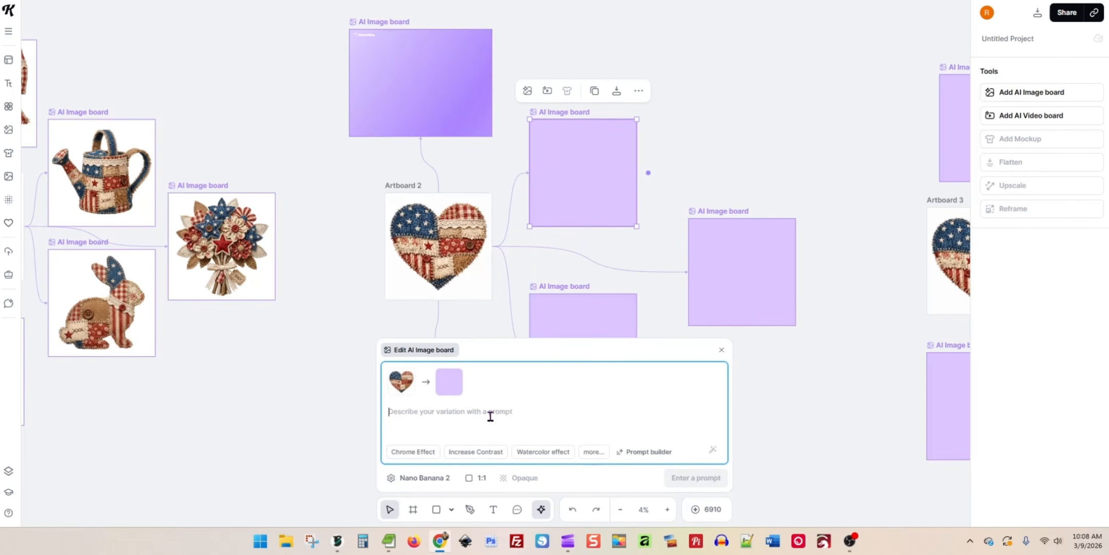
text(ge the hea)
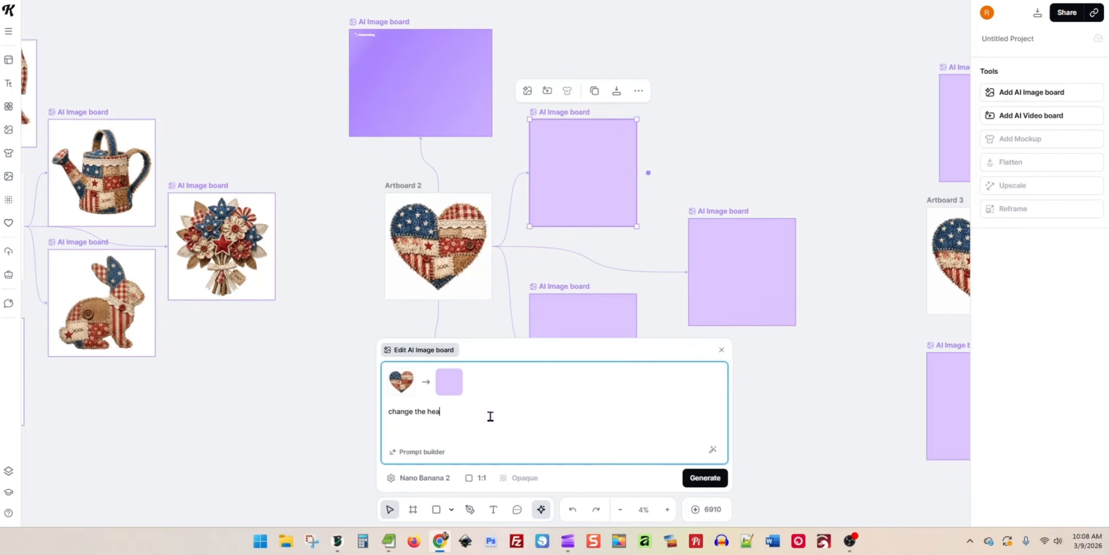
text(rt to a )
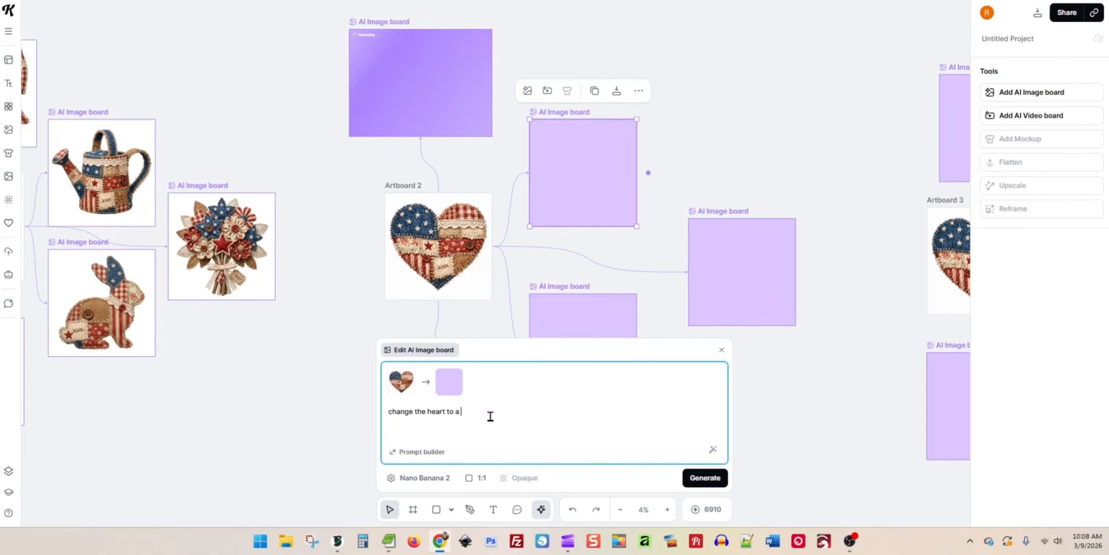
text(map of the US)
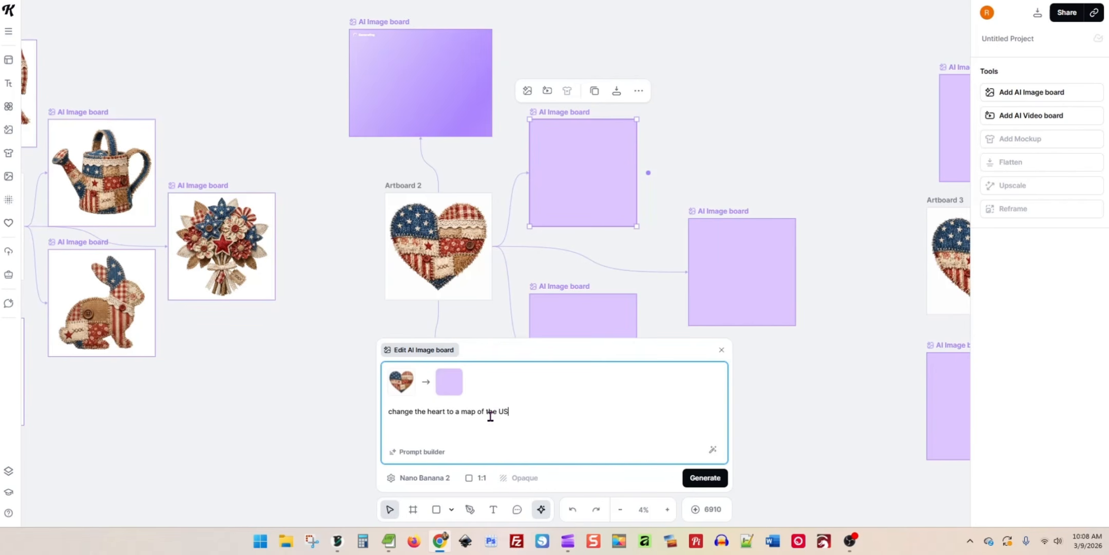
key(Return)
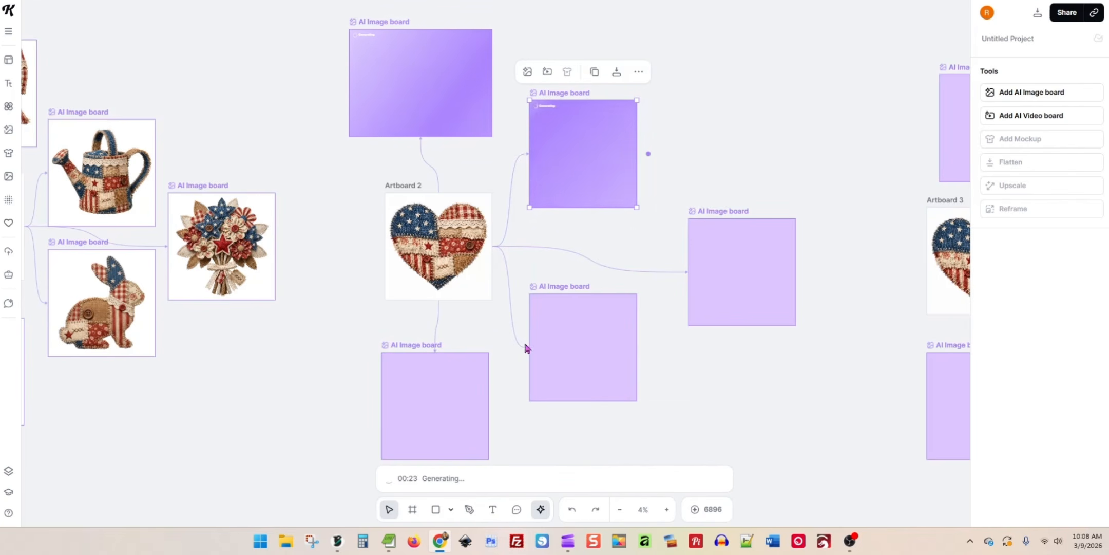
Generate a variation in Artboard 2's farthest linked board with the prompt "change the heart to the liberty bell".
click(745, 265)
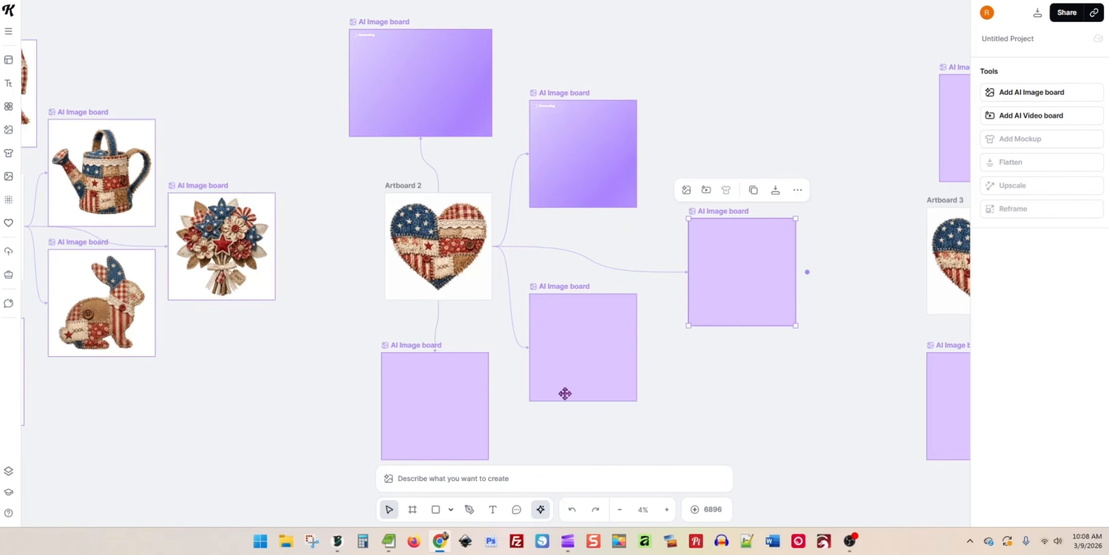
click(520, 477)
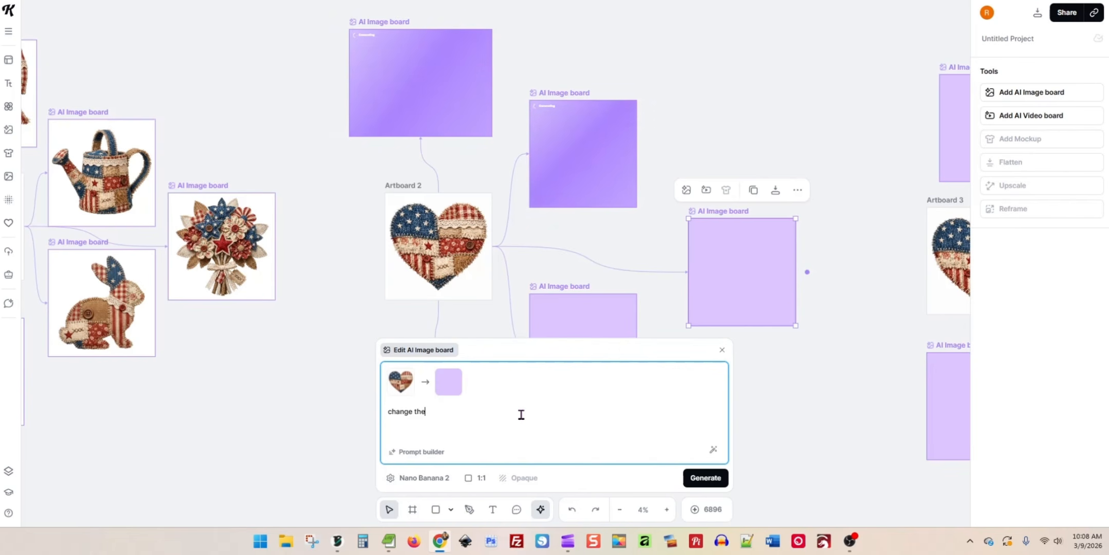
text(change the heart to)
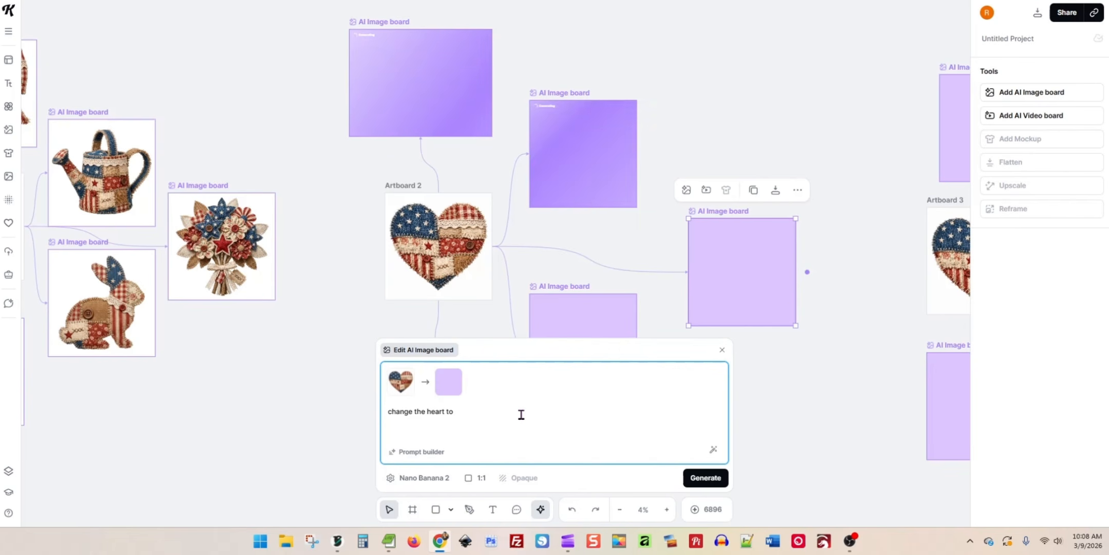
text( a the liber)
key(Return)
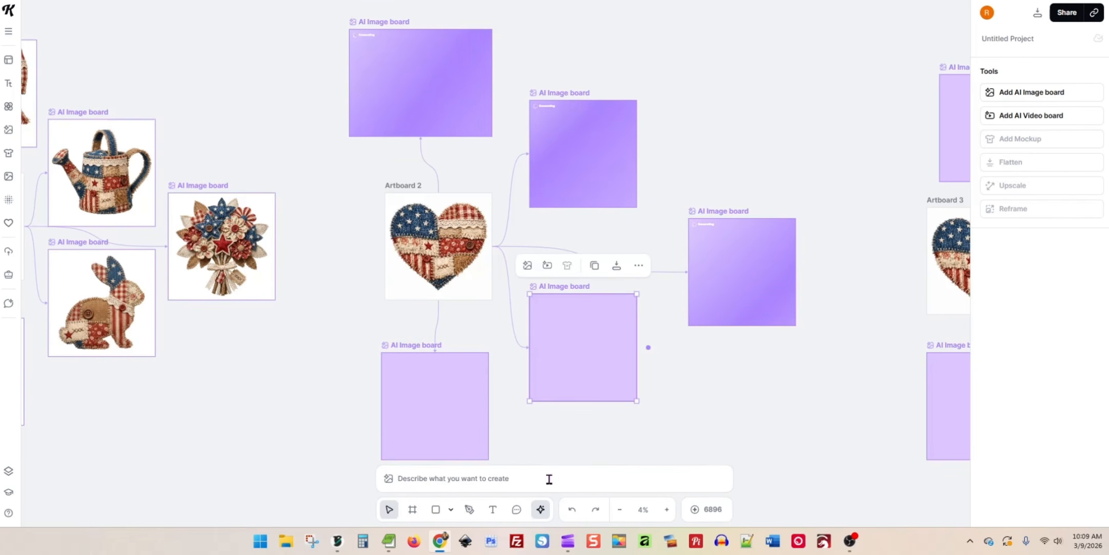
Generate a variation in Artboard 2's lower middle board with the prompt "change the heart to Uncle Sam's Hat".
click(547, 476)
text(change the heart to )
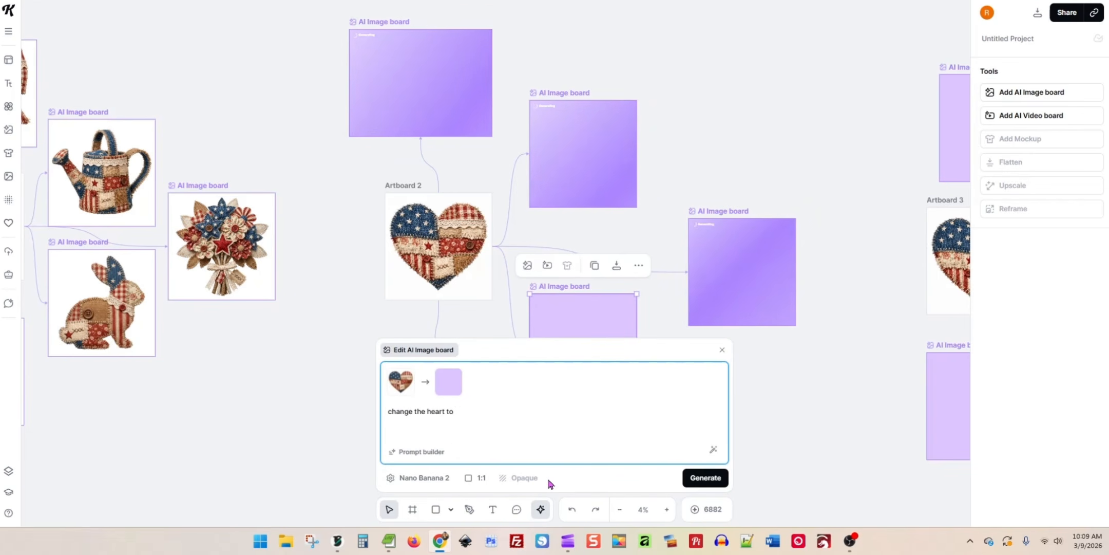
text(Uncle Sam hat)
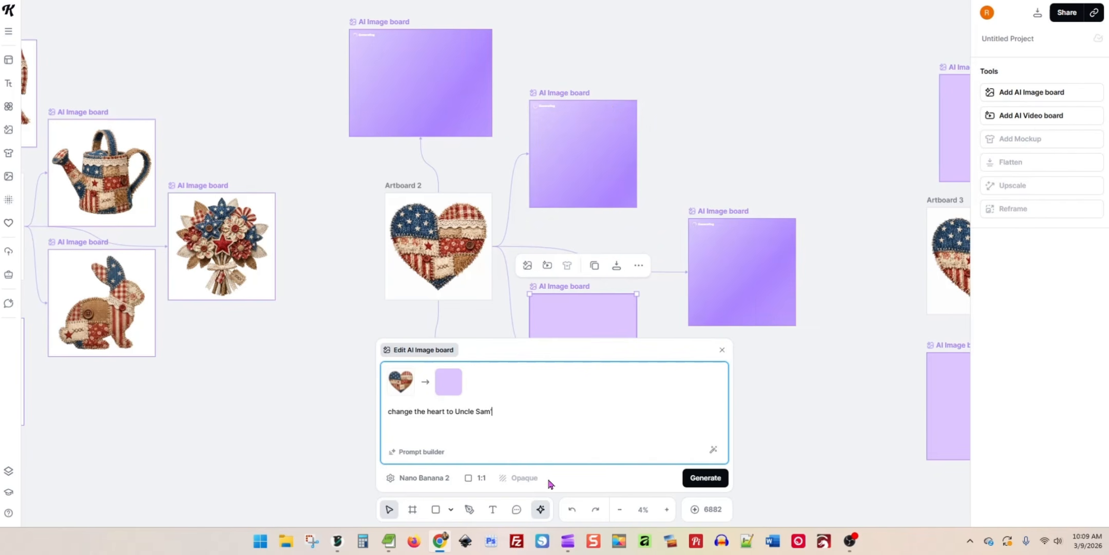
key(Return)
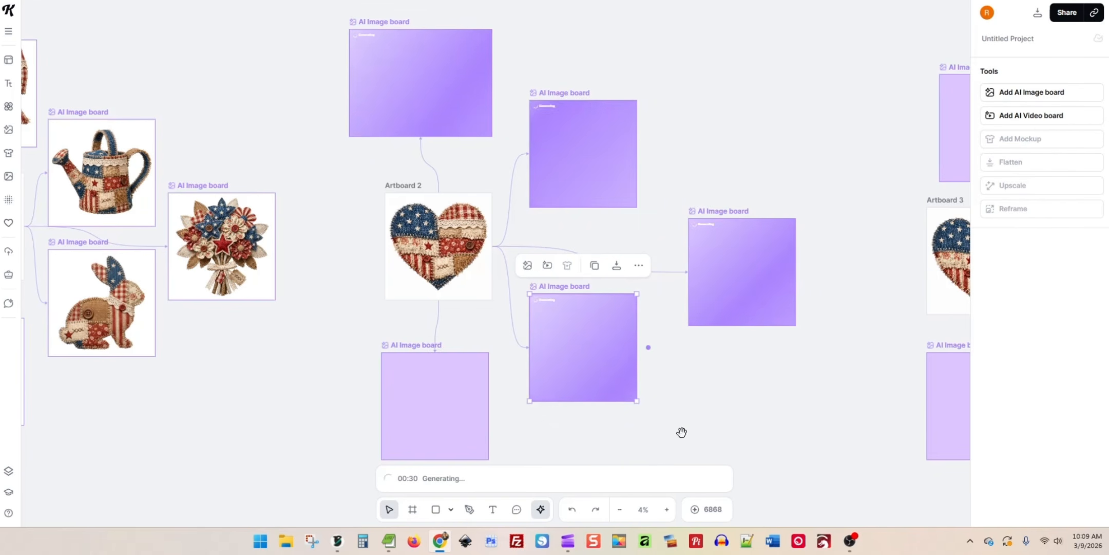
Shift the board below Artboard 2 slightly left and generate a variation in it with the prompt "change the heart to a fire cracker".
scroll(680, 426, down, 2)
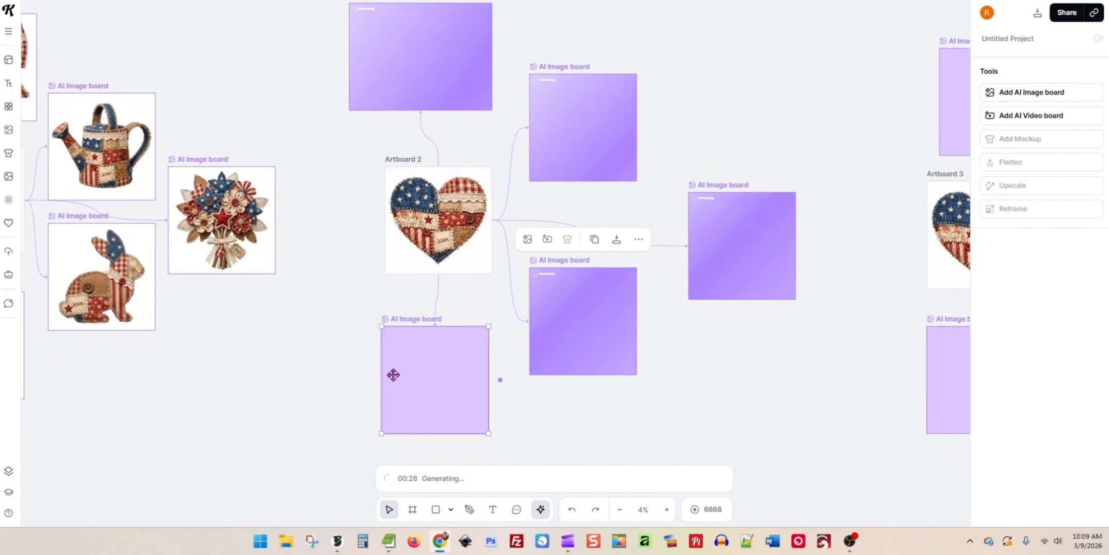
click(409, 379)
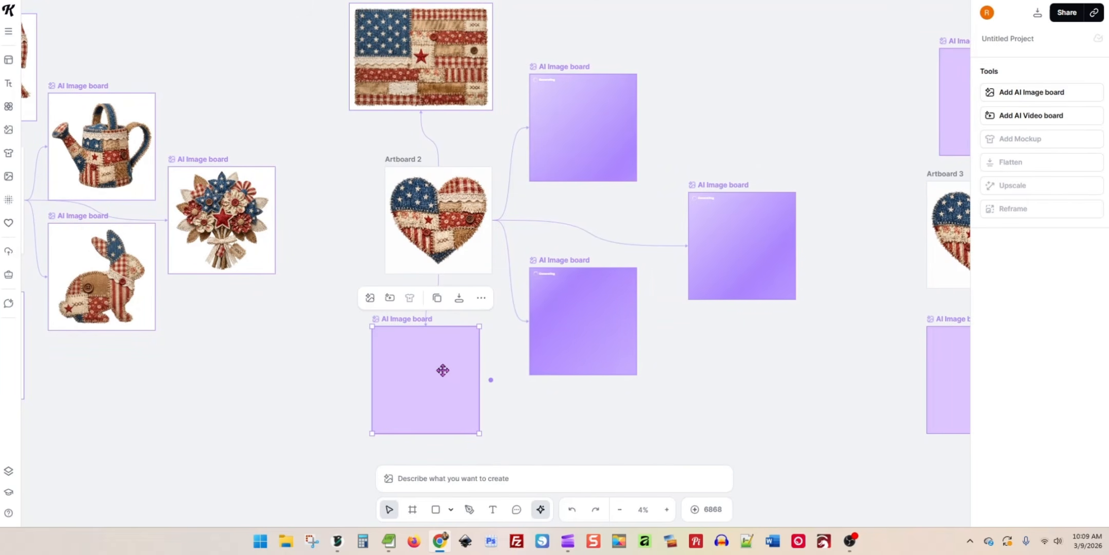
click(515, 485)
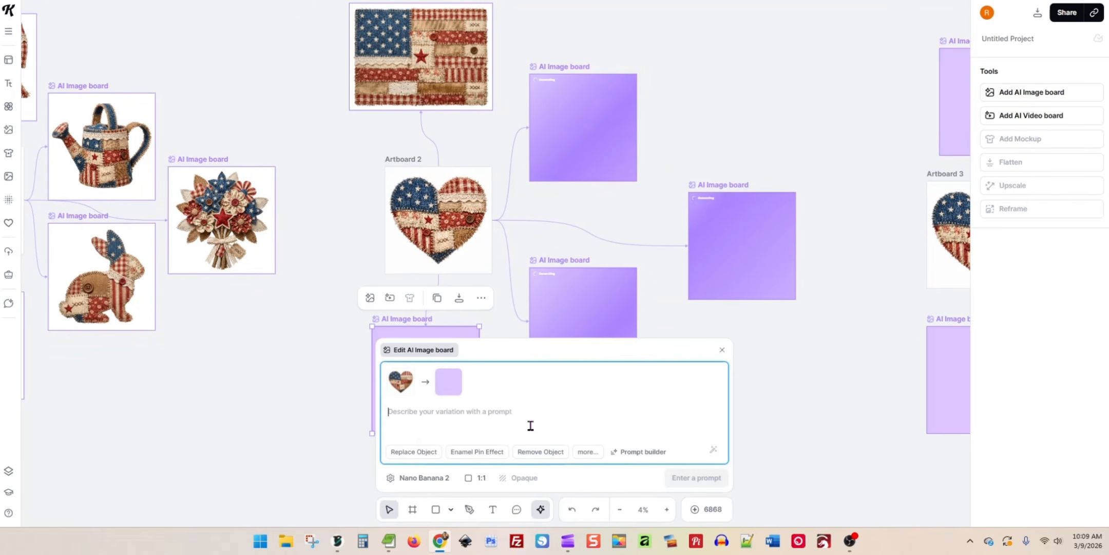
text(change th)
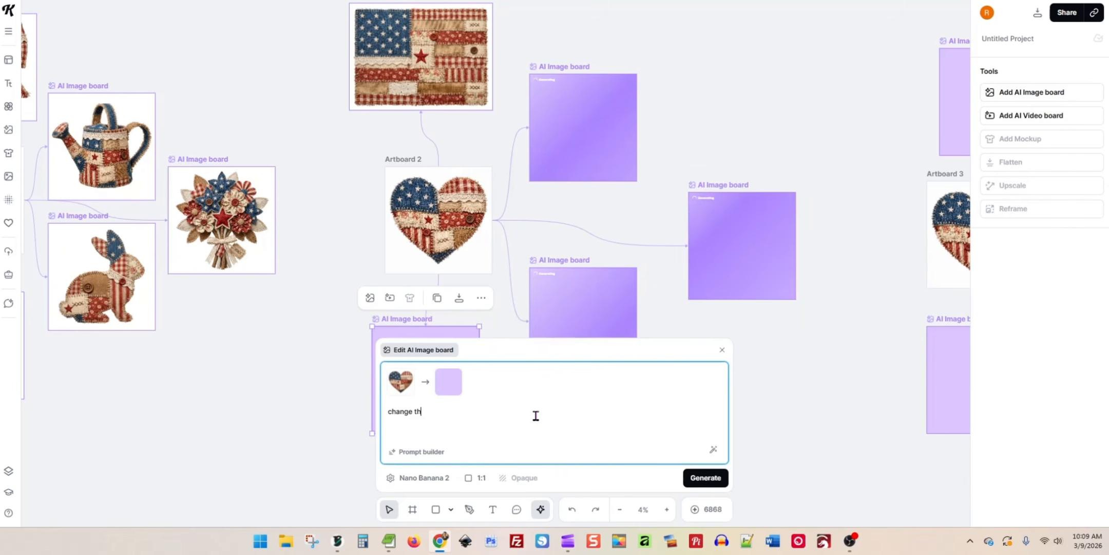
text(e heart to a )
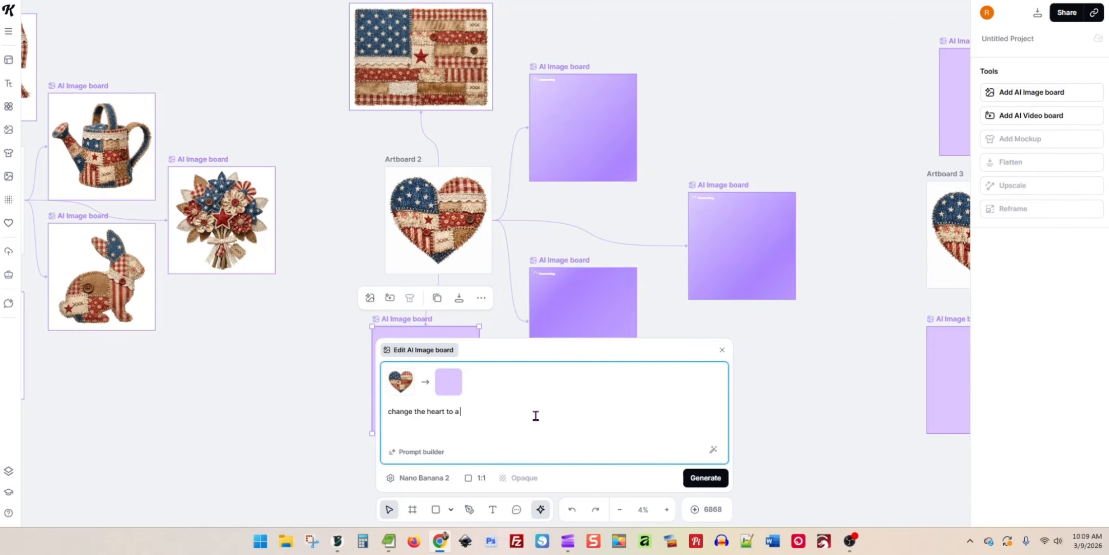
text(fire cracker)
key(Return)
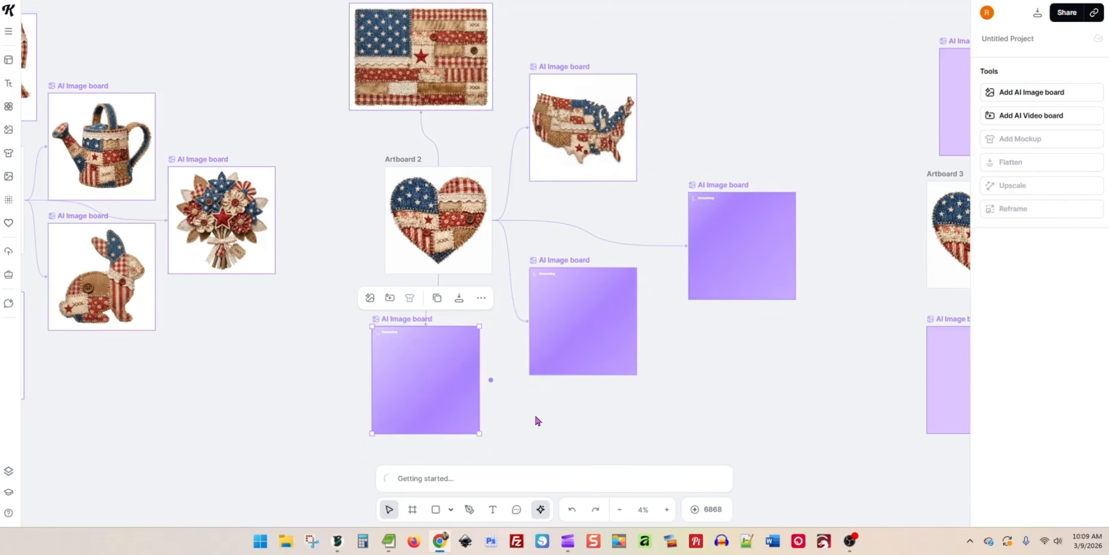
Set the US map board to a 4:3 aspect ratio and regenerate it with the same prompt.
click(582, 141)
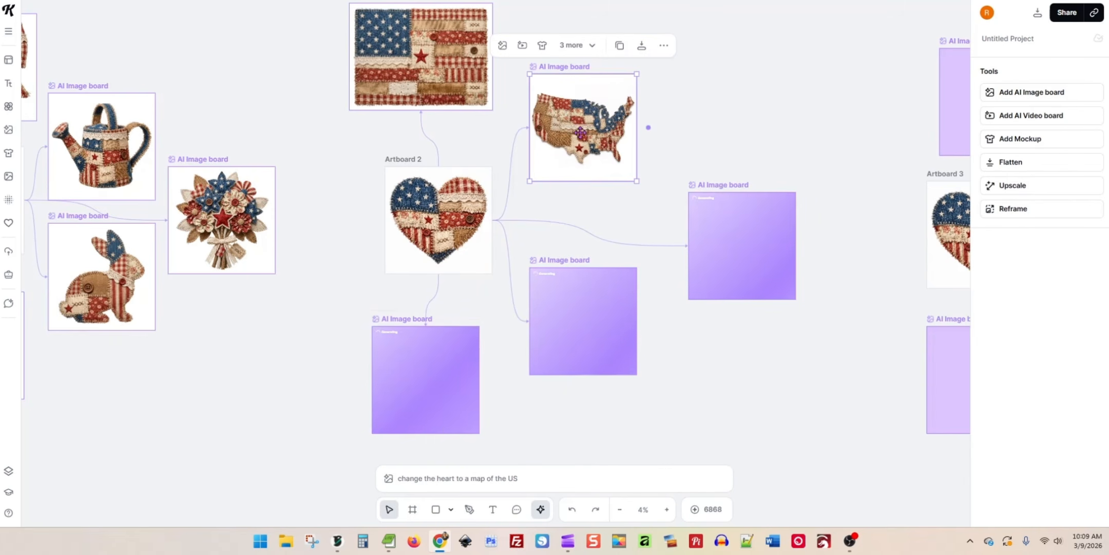
click(497, 478)
click(477, 478)
click(487, 314)
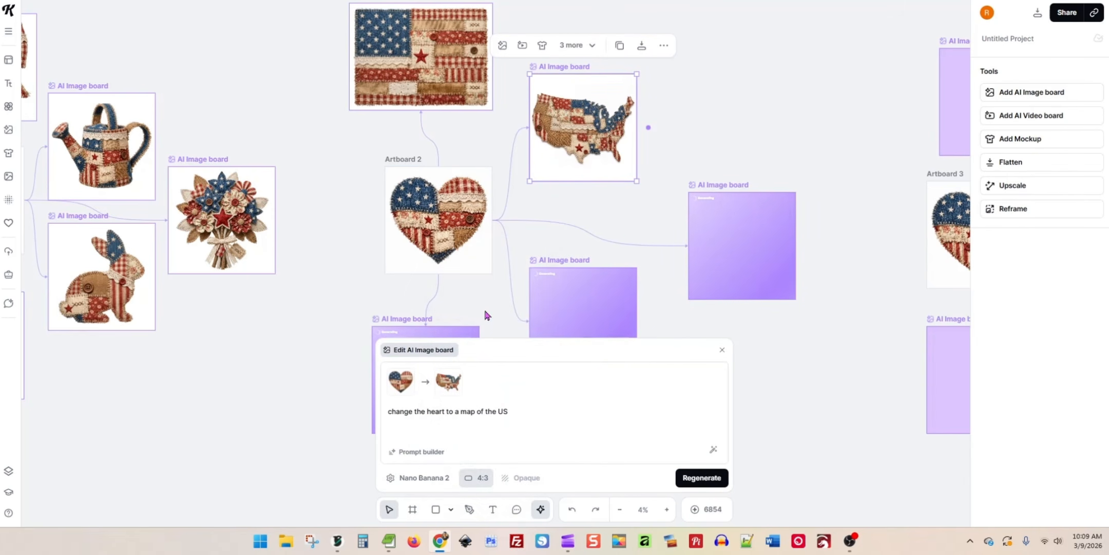
click(702, 477)
Delete the US map board and place a new AI Image board linked to Artboard 2 above and to the right of the heart.
drag(578, 118, 583, 113)
key(Delete)
click(403, 224)
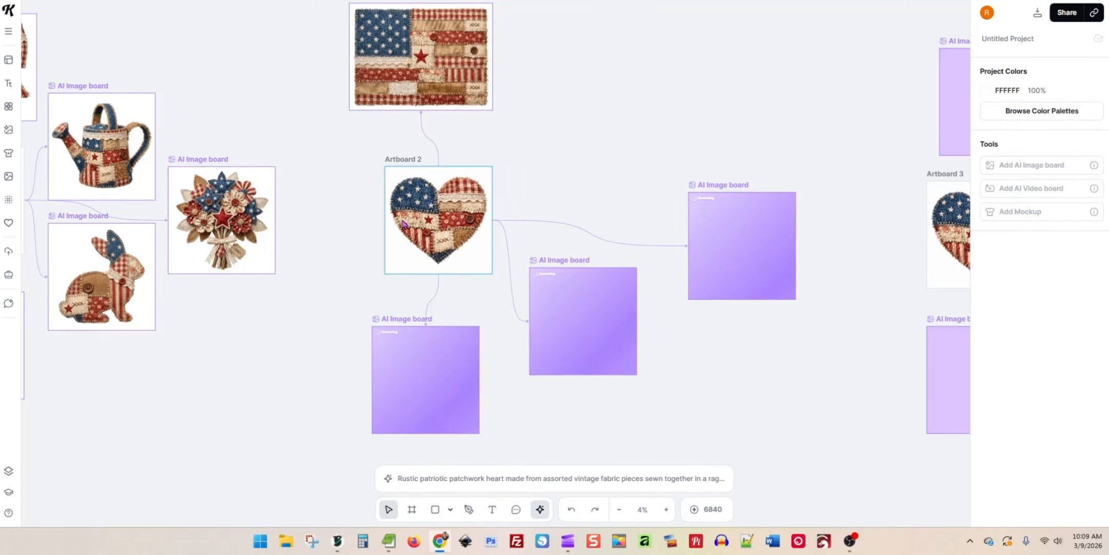
click(394, 160)
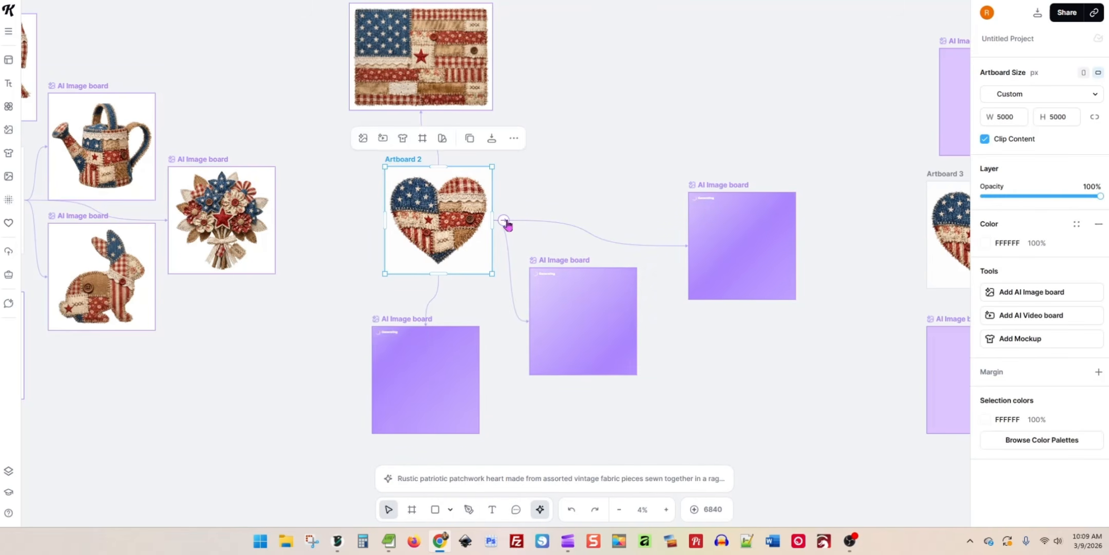
click(505, 221)
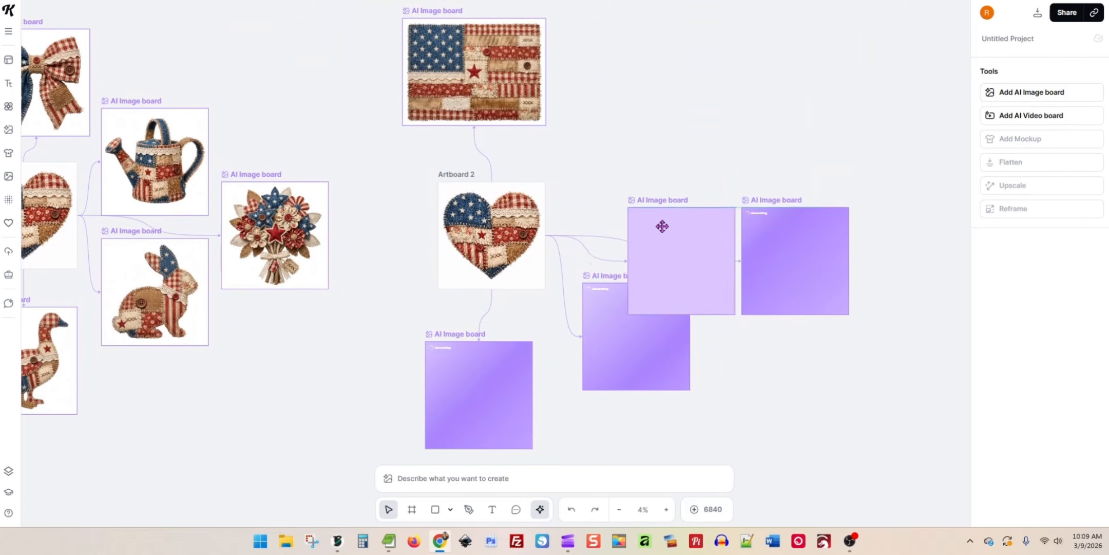
drag(661, 227, 643, 142)
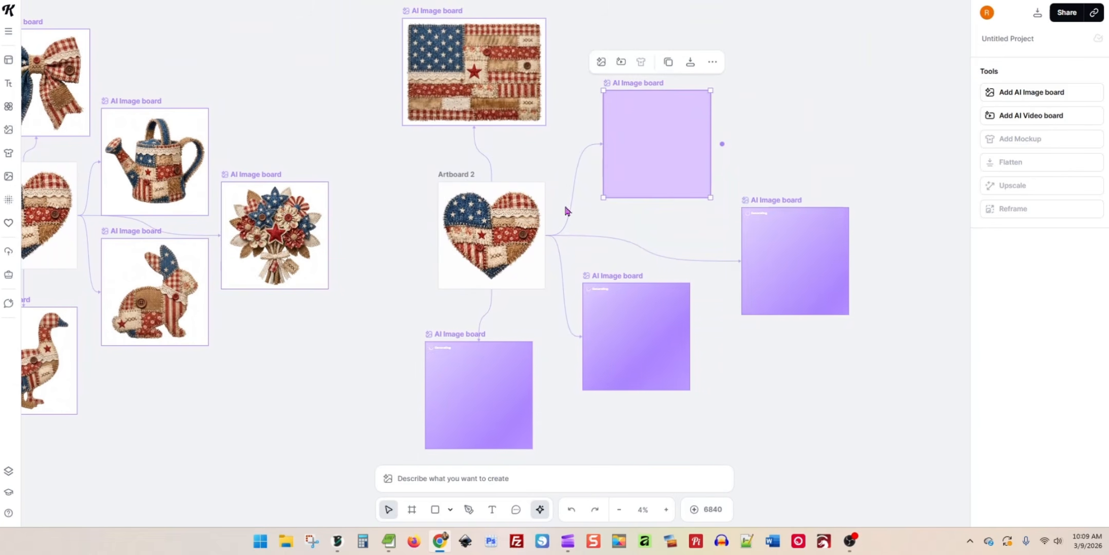
Set the new empty board to a 4:3 aspect ratio and generate a variation in it that changes the heart to a US map.
click(508, 478)
click(482, 478)
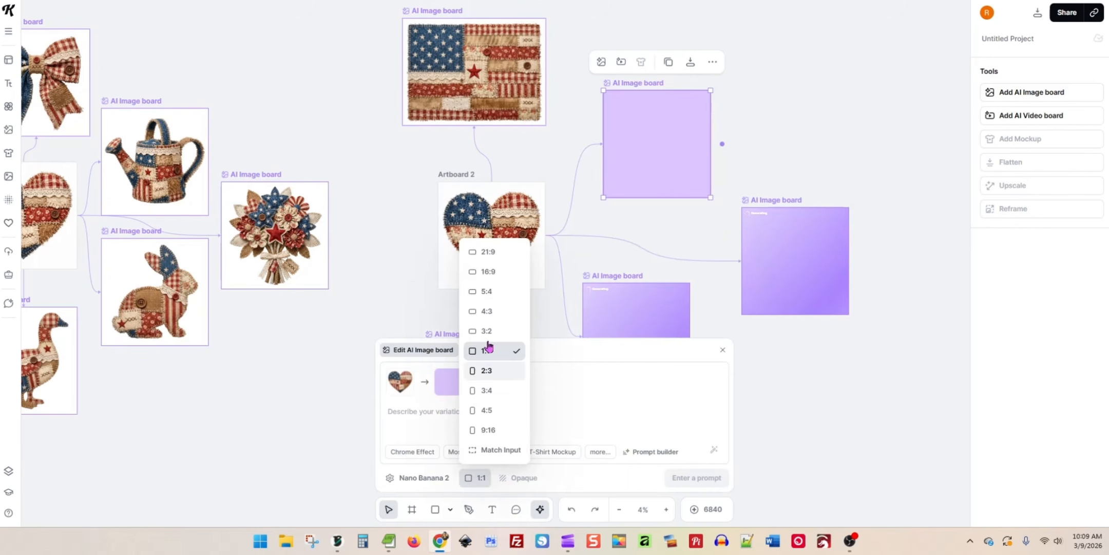
click(486, 311)
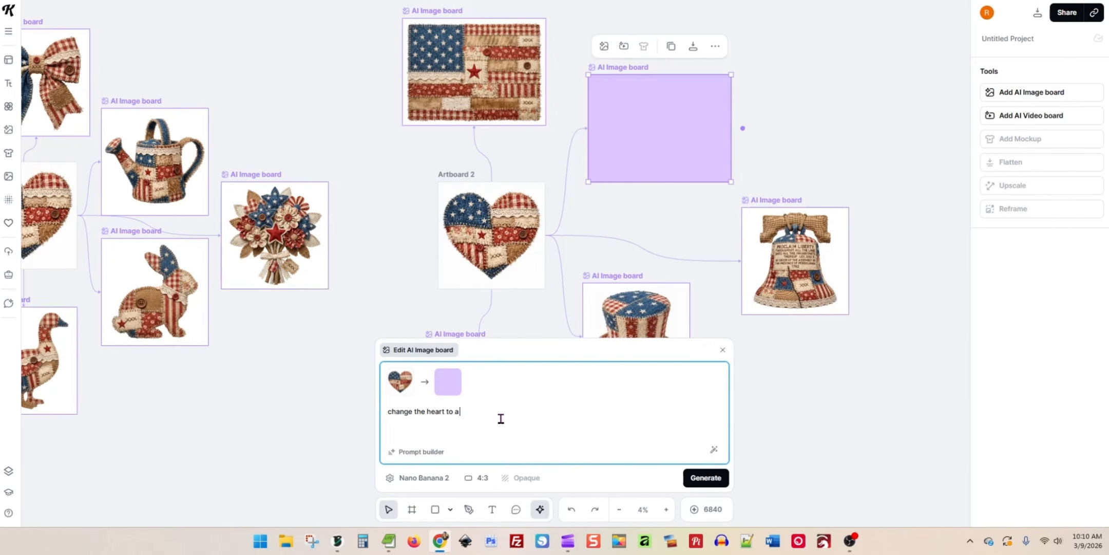
text(S map)
key(Return)
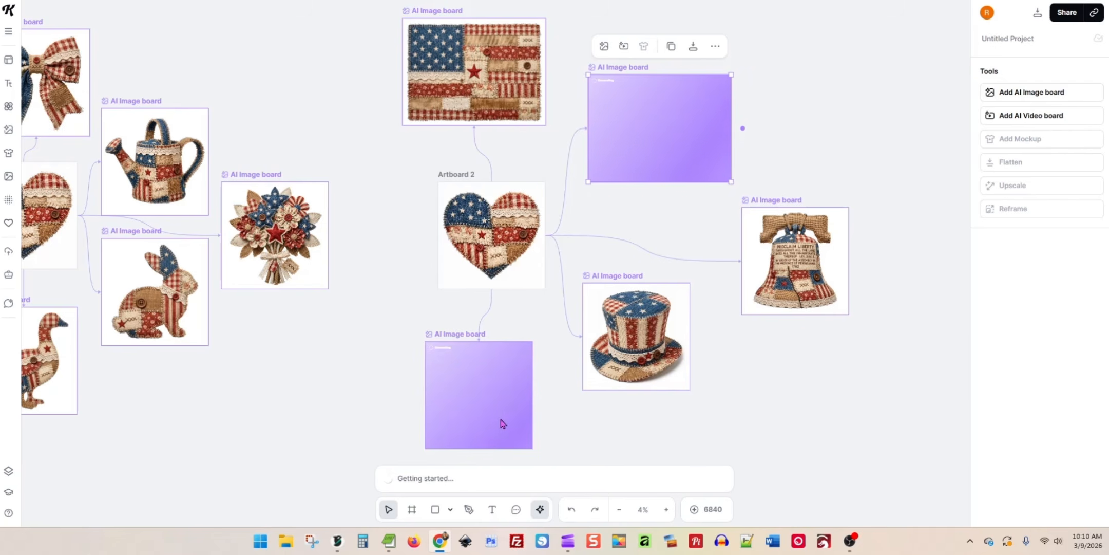
Move the liberty bell board slightly closer to Artboard 2 and regenerate it with "- no text" added to its prompt.
drag(796, 249, 769, 253)
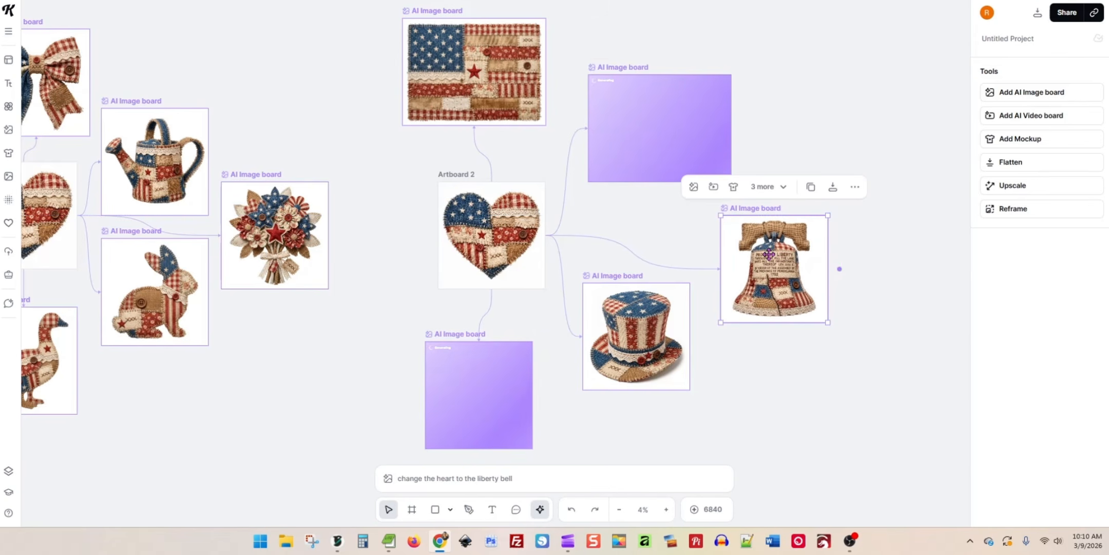
scroll(855, 292, up, 5)
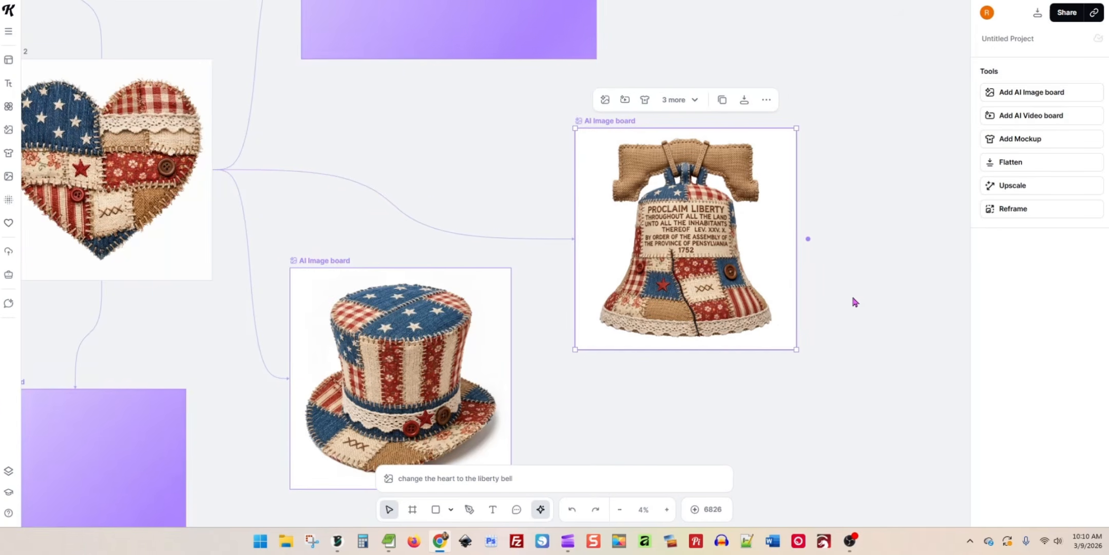
drag(688, 276, 686, 250)
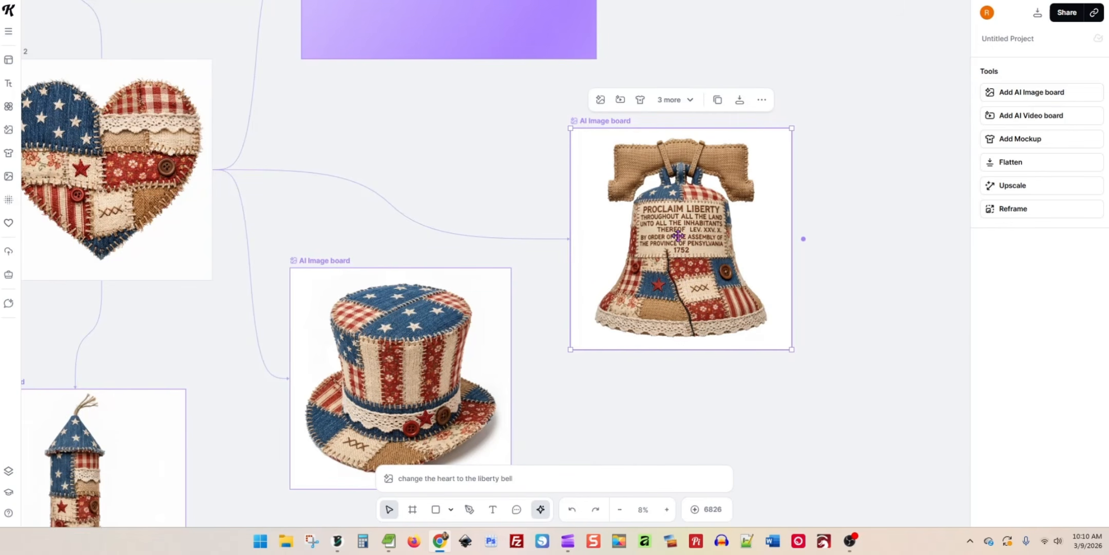
drag(678, 240, 677, 241)
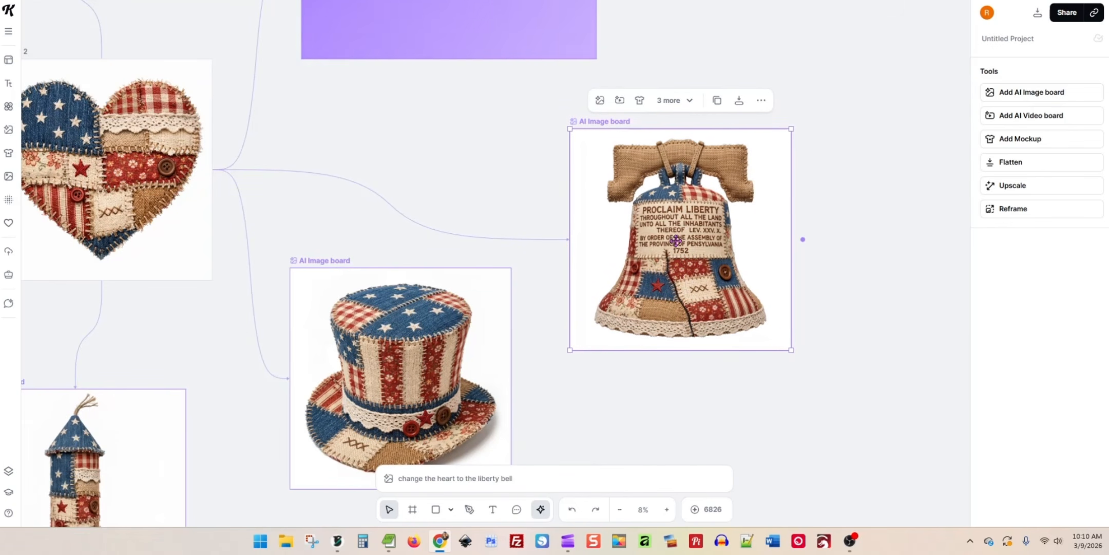
click(541, 481)
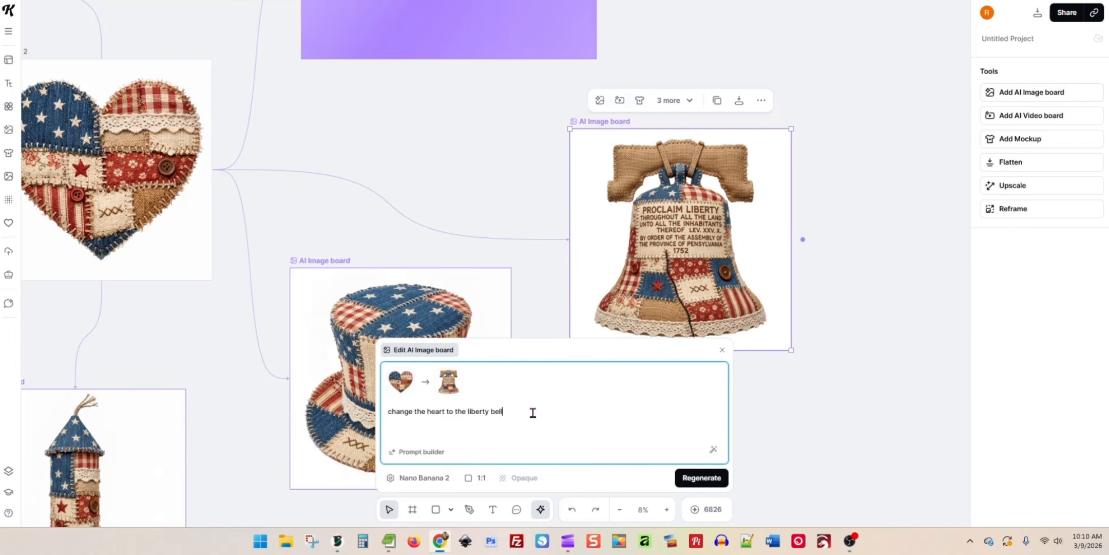
text(- no text)
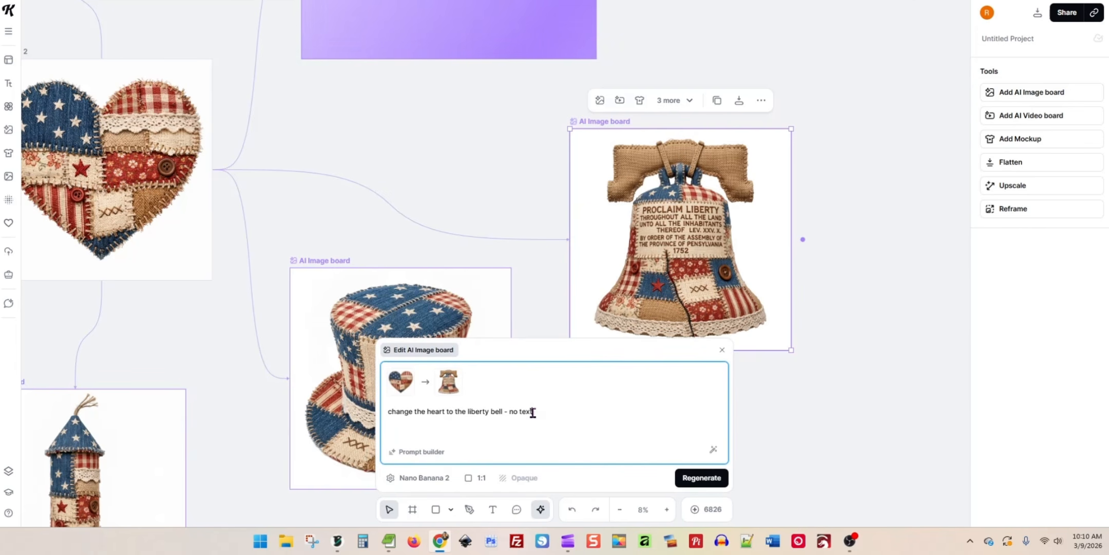
key(Return)
Regenerate the Uncle Sam's Hat board with "- appliqued style" added to its prompt.
click(508, 377)
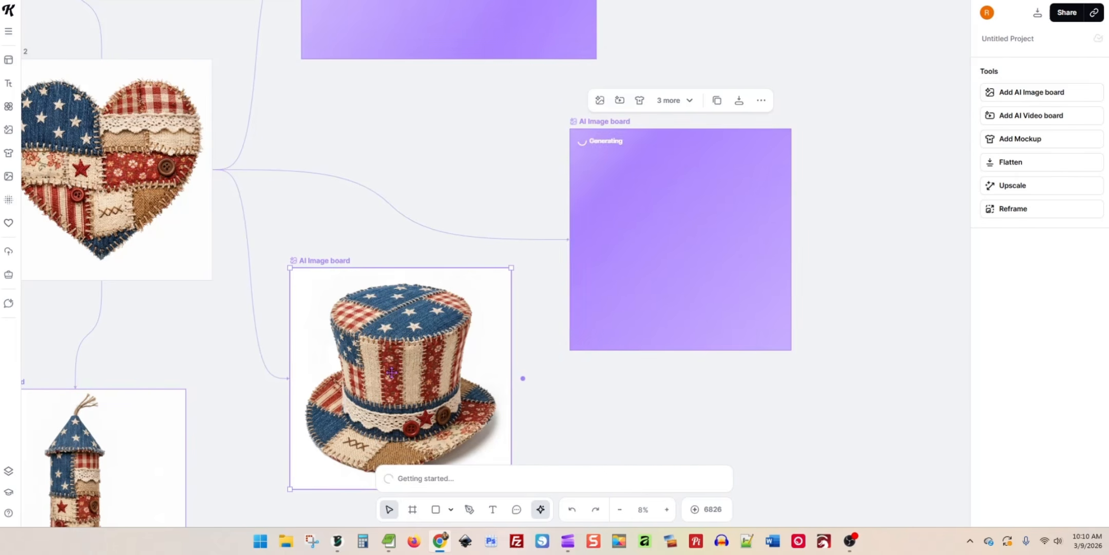
drag(559, 441, 577, 347)
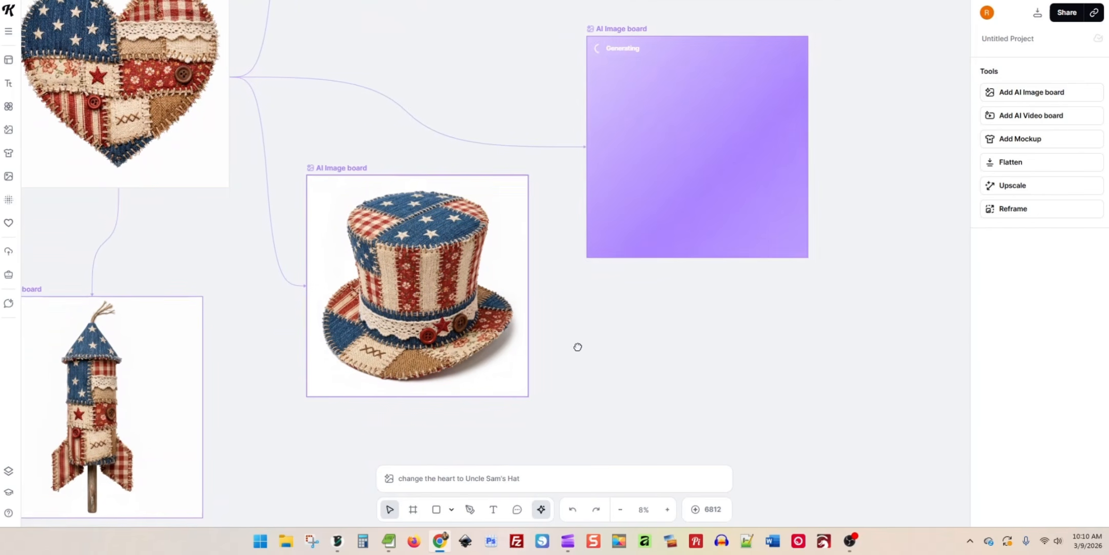
click(517, 490)
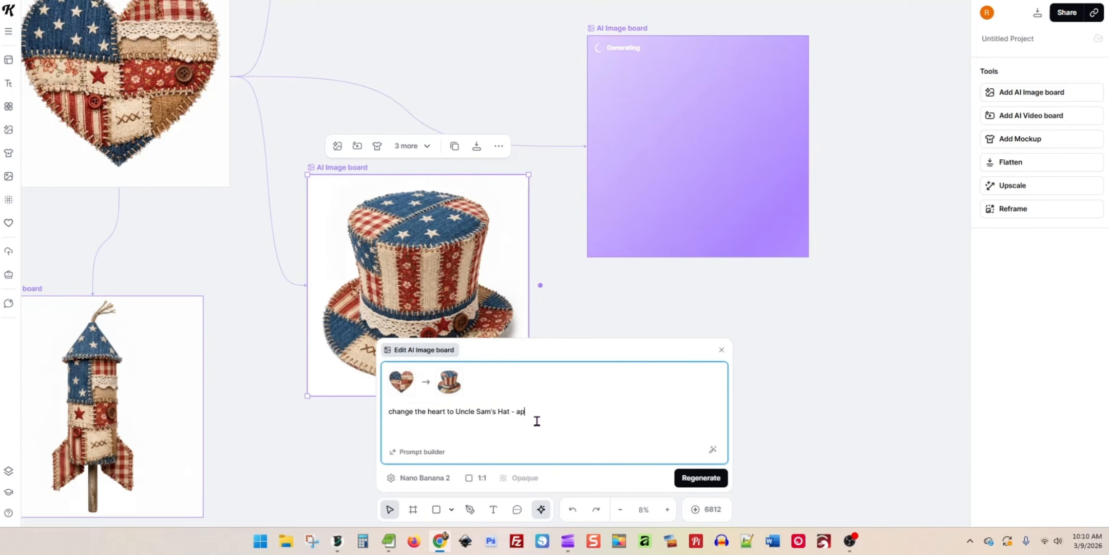
text(- appliqued style)
key(Return)
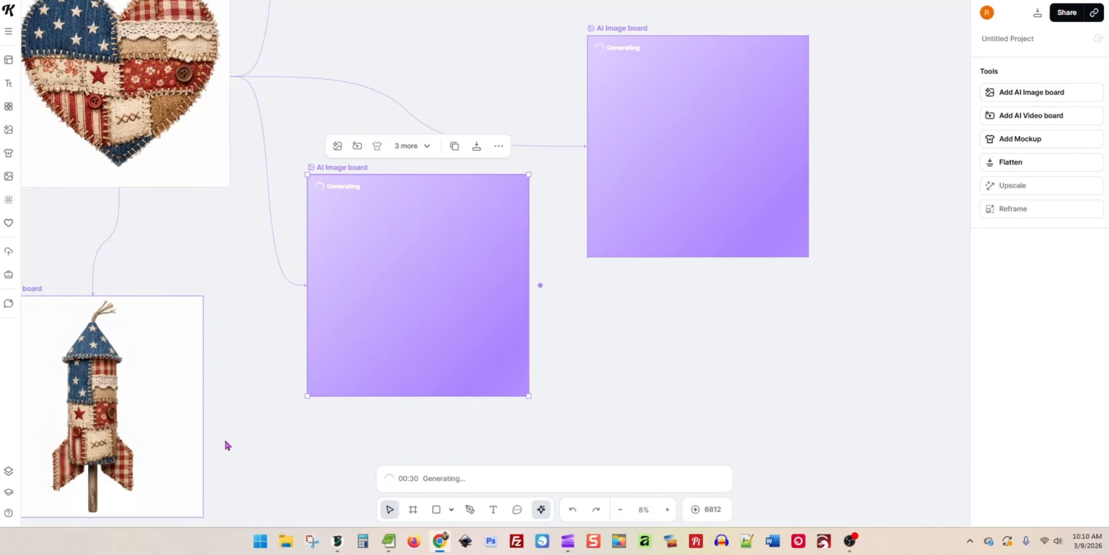
Regenerate the fire cracker board with "- stick" added to its prompt.
drag(217, 447, 542, 330)
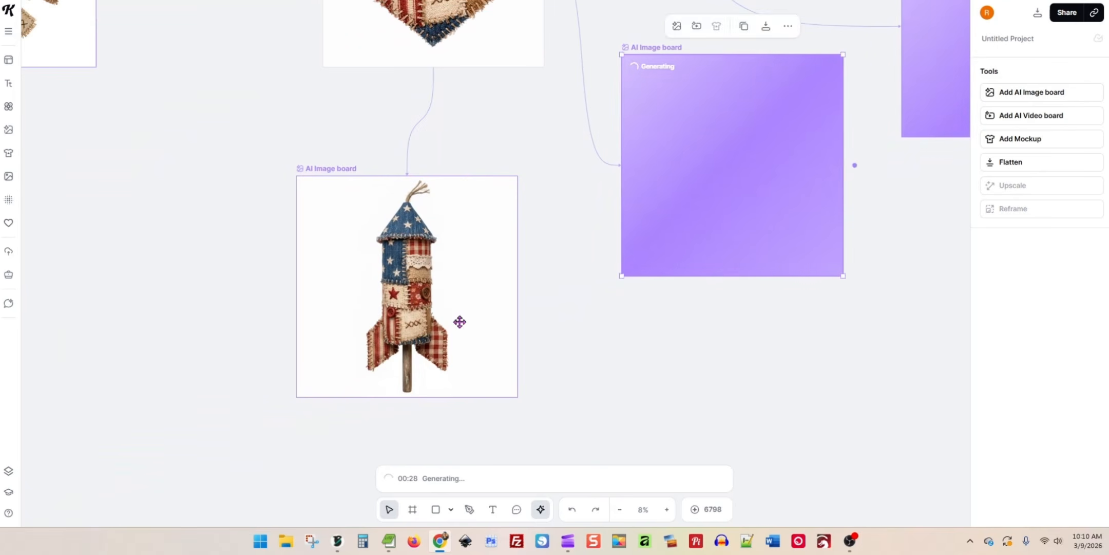
click(431, 319)
click(535, 478)
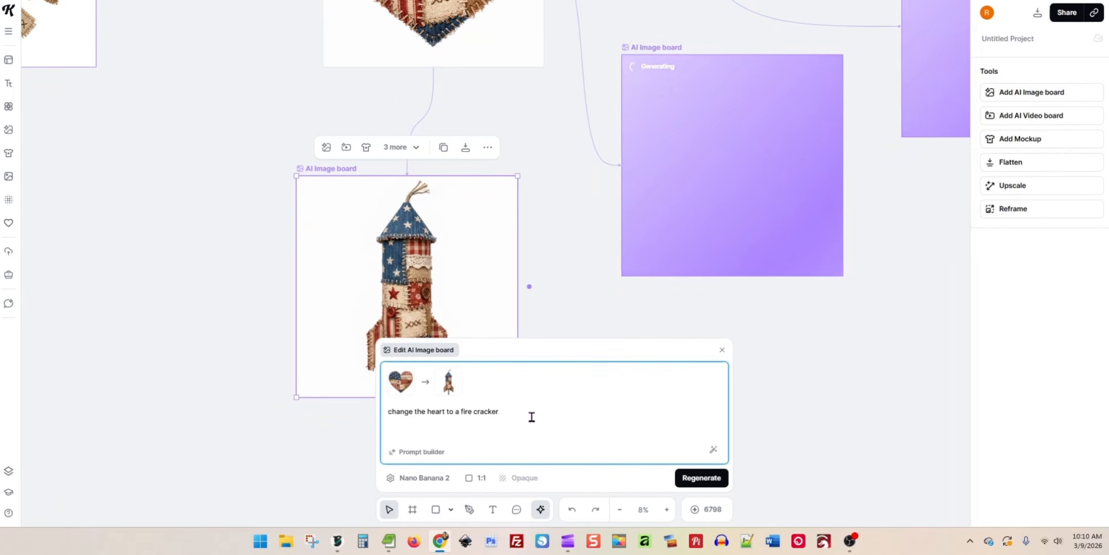
text(- stick)
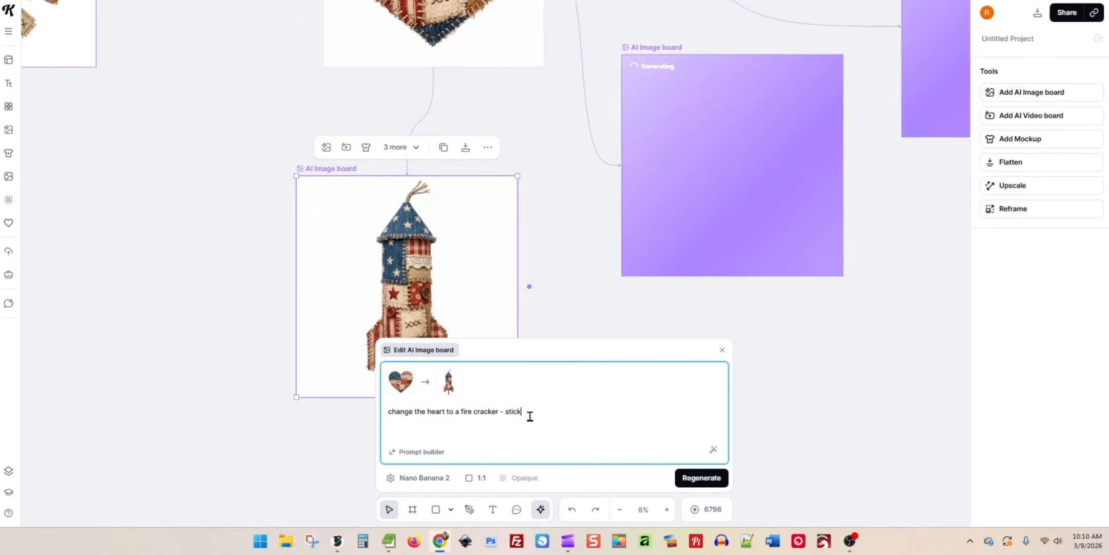
key(Return)
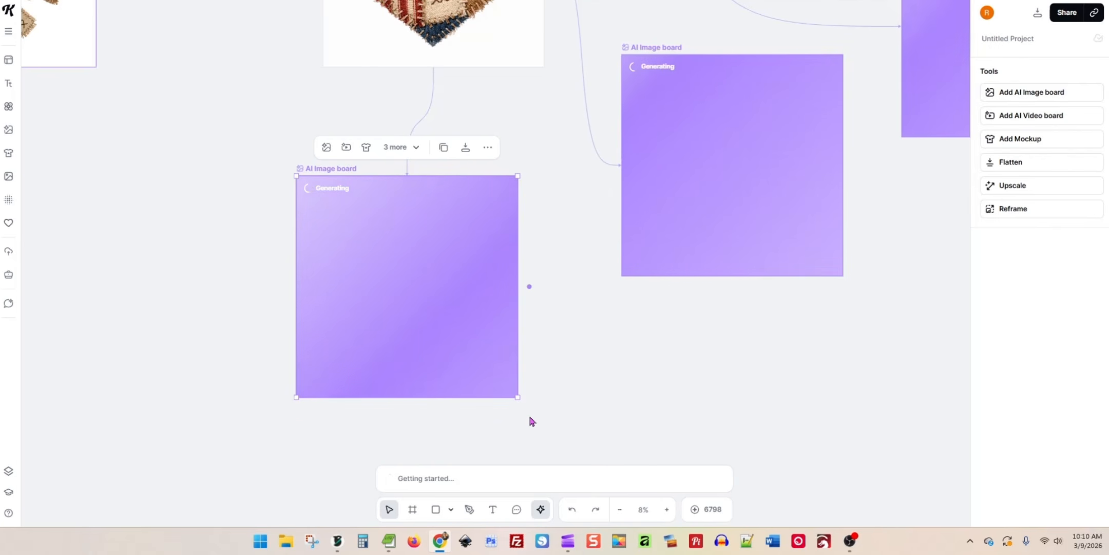
Move the hat and liberty bell boards closer to Artboard 2 and align the fire cracker board directly below the heart.
drag(603, 85, 500, 409)
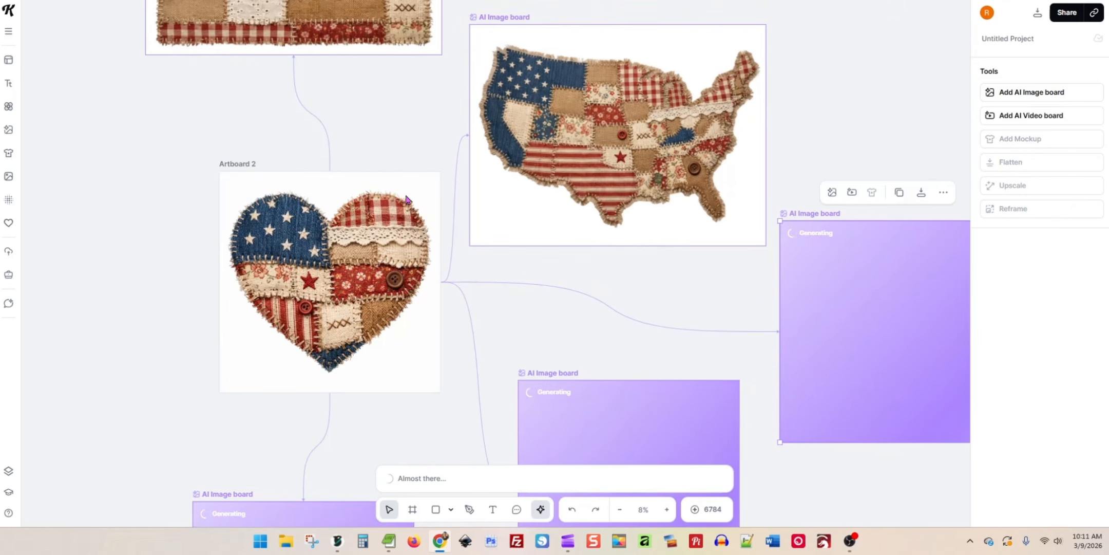
drag(399, 123, 366, 302)
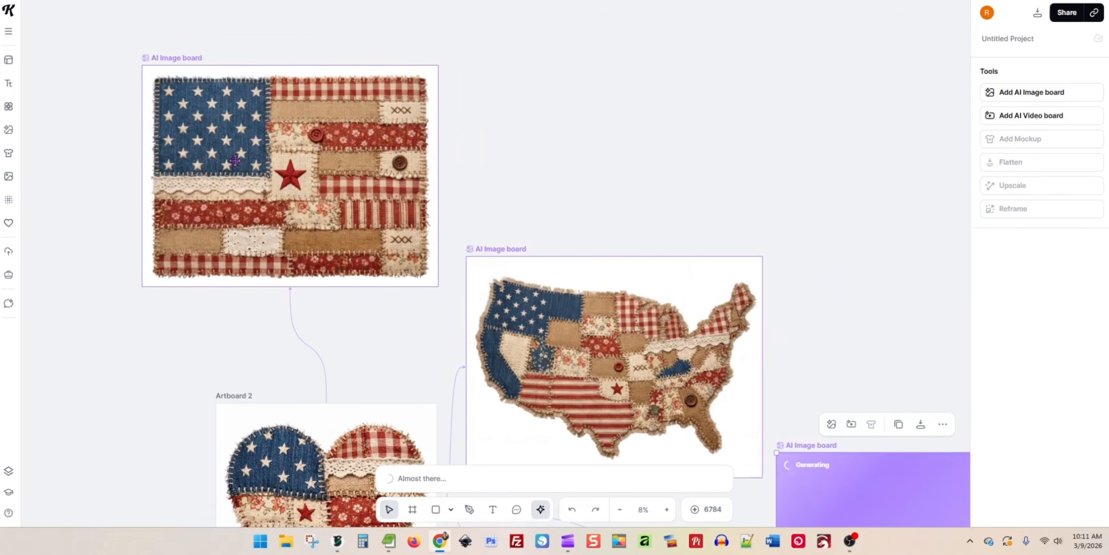
drag(801, 362, 768, 75)
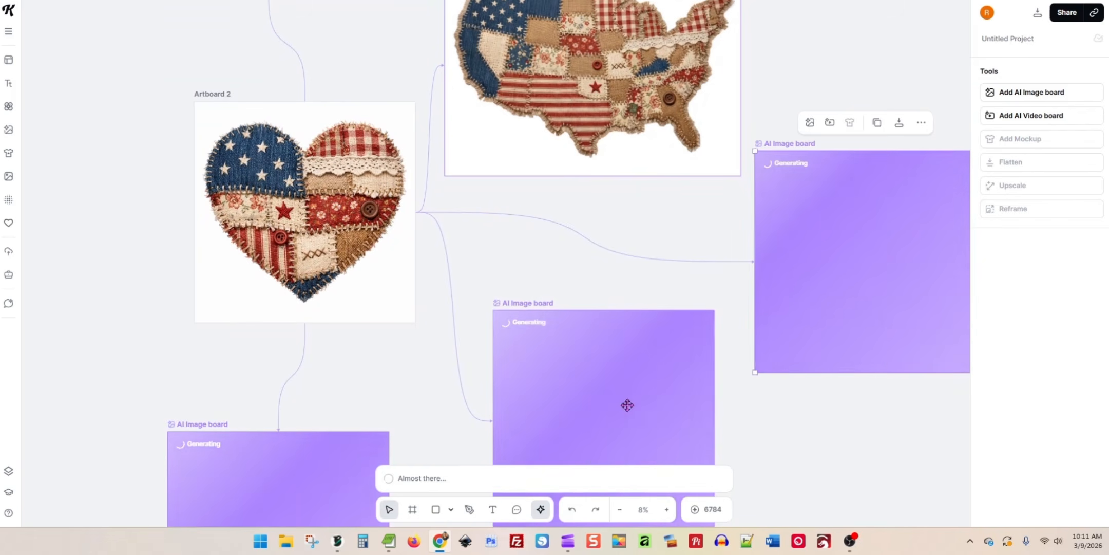
drag(627, 404, 581, 317)
drag(805, 304, 766, 343)
drag(801, 461, 812, 302)
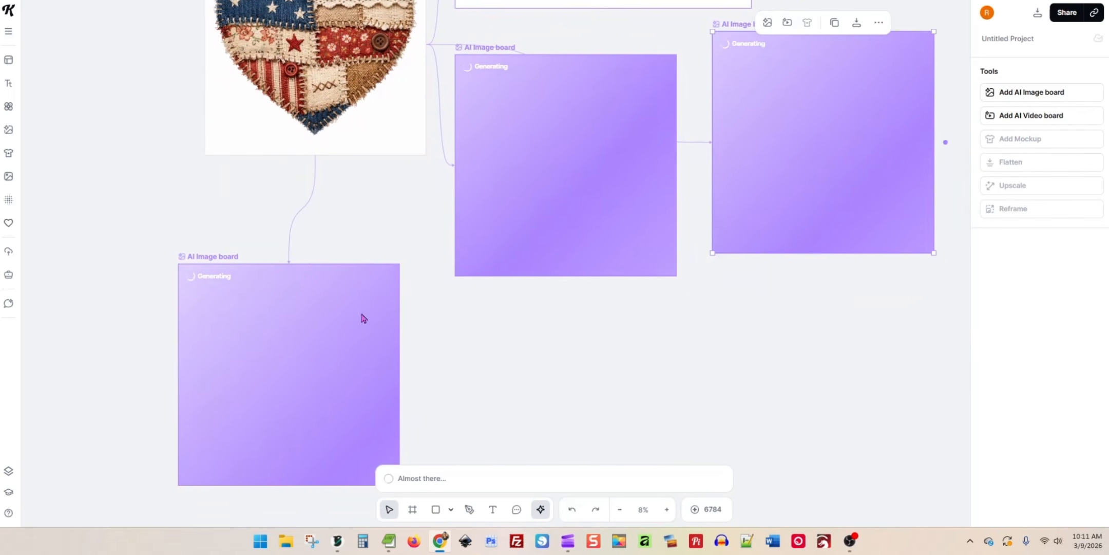
drag(362, 317, 352, 263)
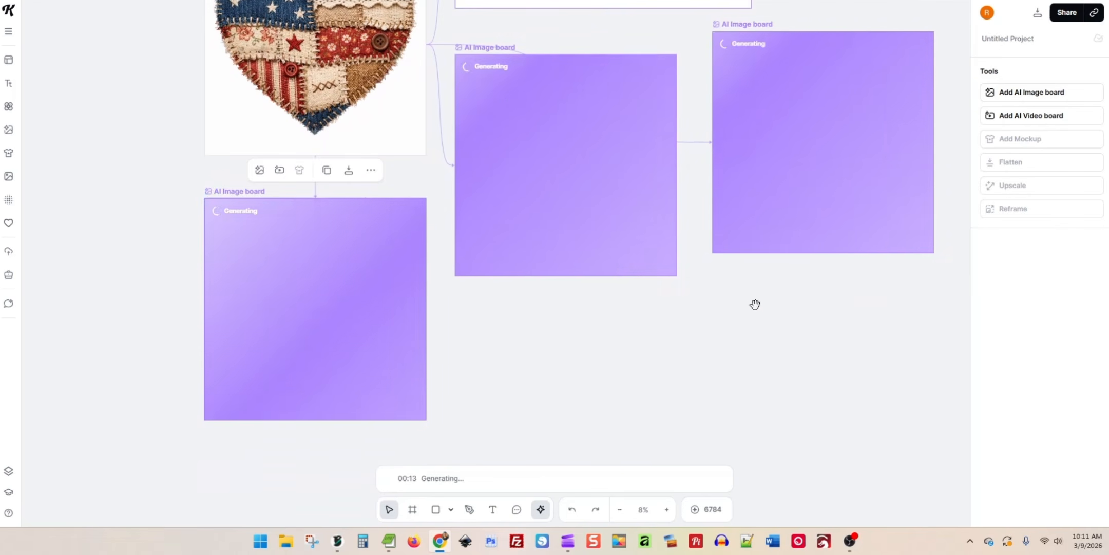
drag(756, 304, 735, 478)
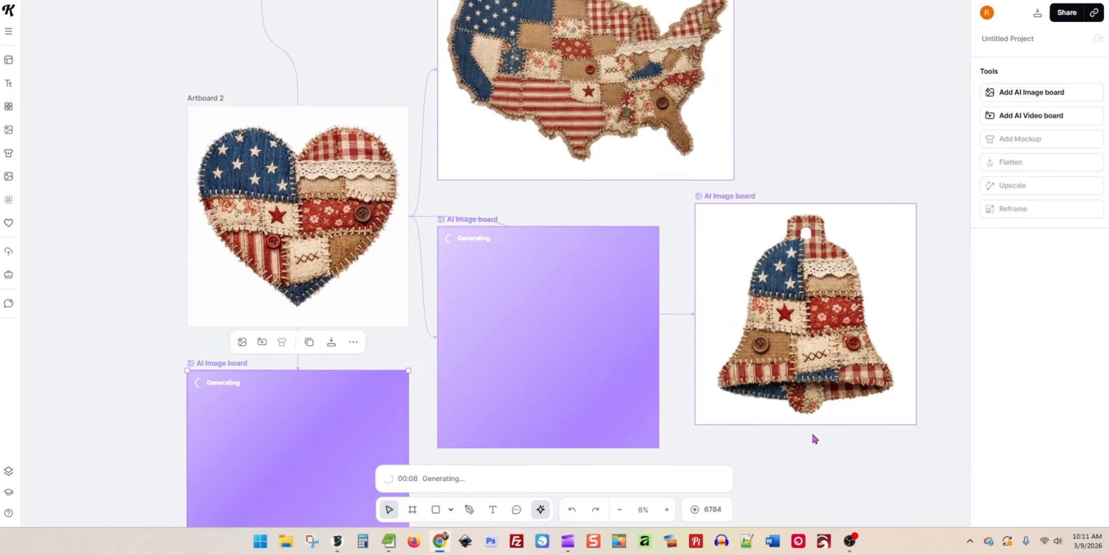
drag(771, 453, 780, 318)
click(366, 292)
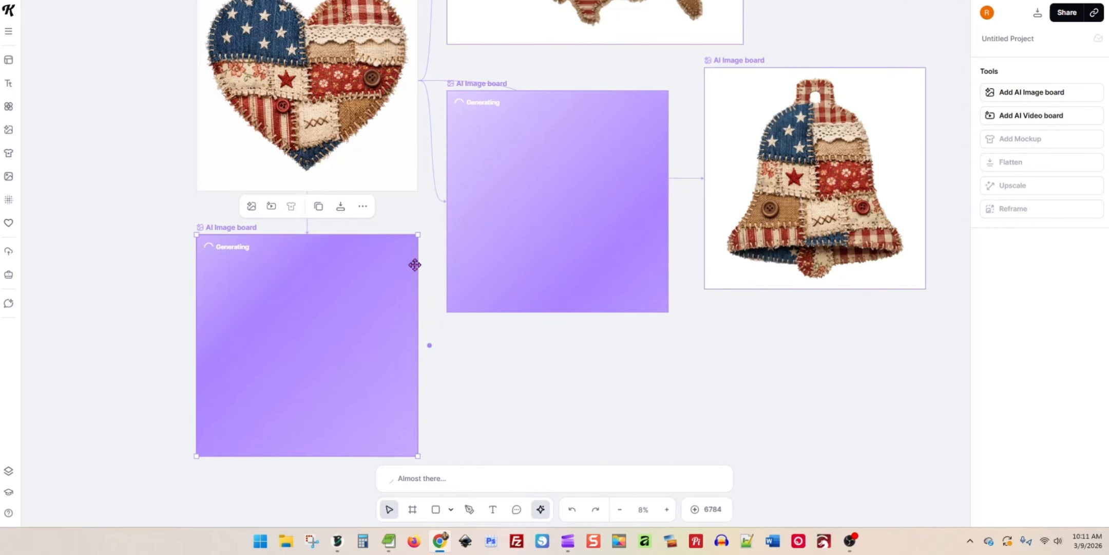
drag(690, 84, 644, 170)
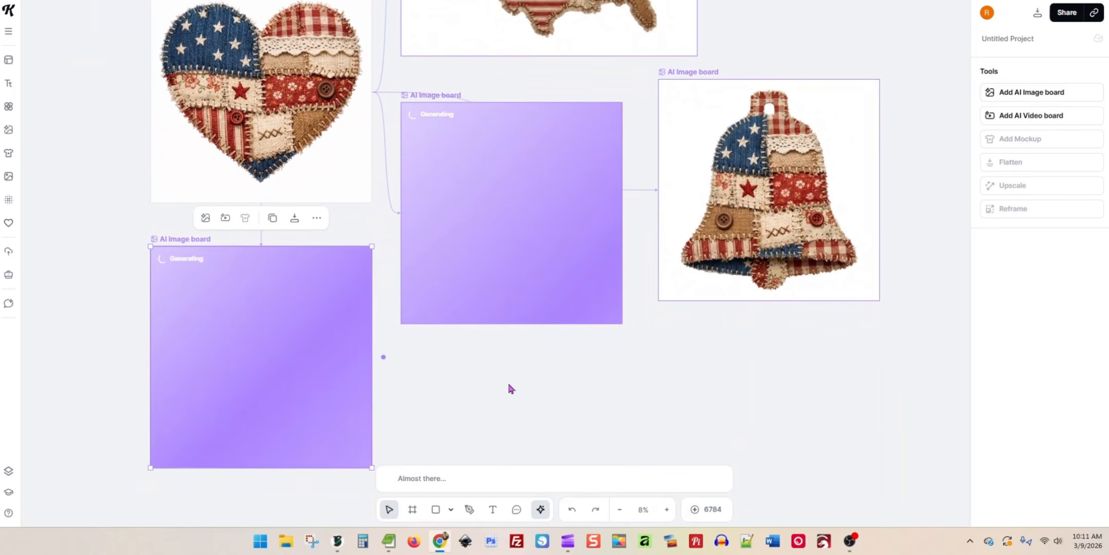
click(786, 199)
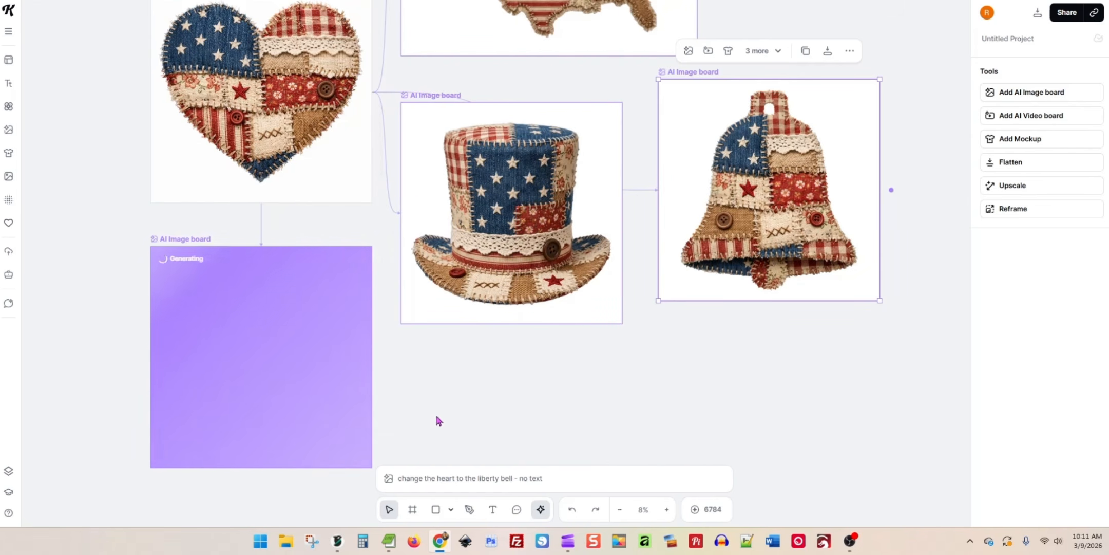
drag(225, 344, 309, 284)
Replace the fire cracker board's prompt with "change the heart to the statue of liberty" and regenerate it.
click(313, 283)
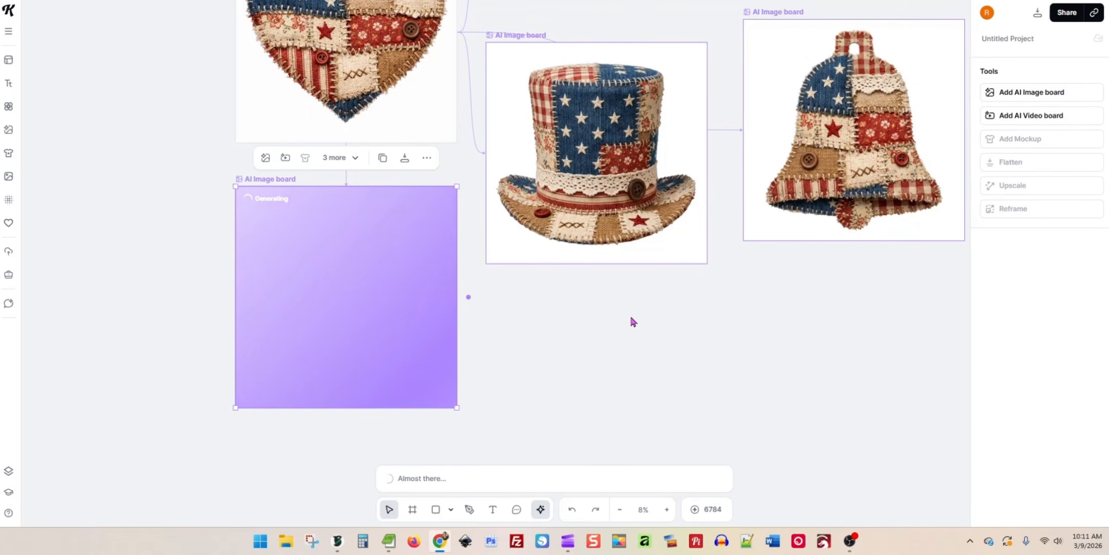
drag(719, 225, 688, 219)
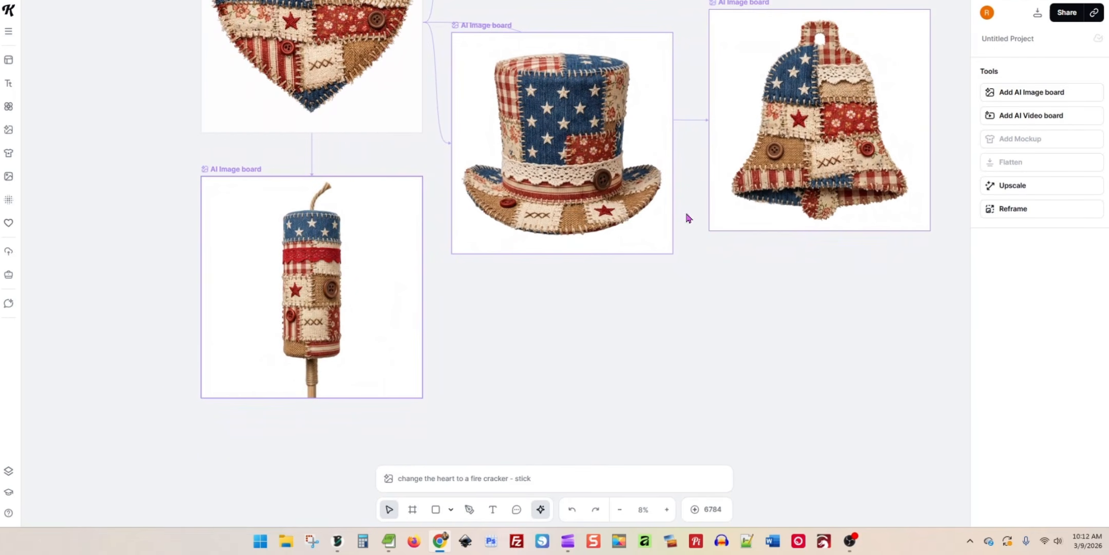
click(540, 482)
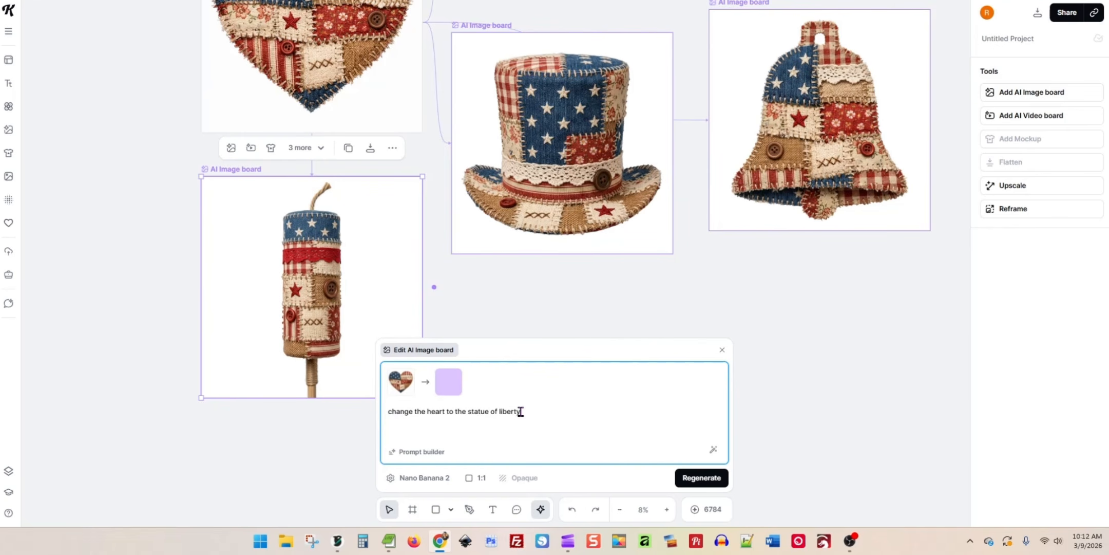
click(702, 478)
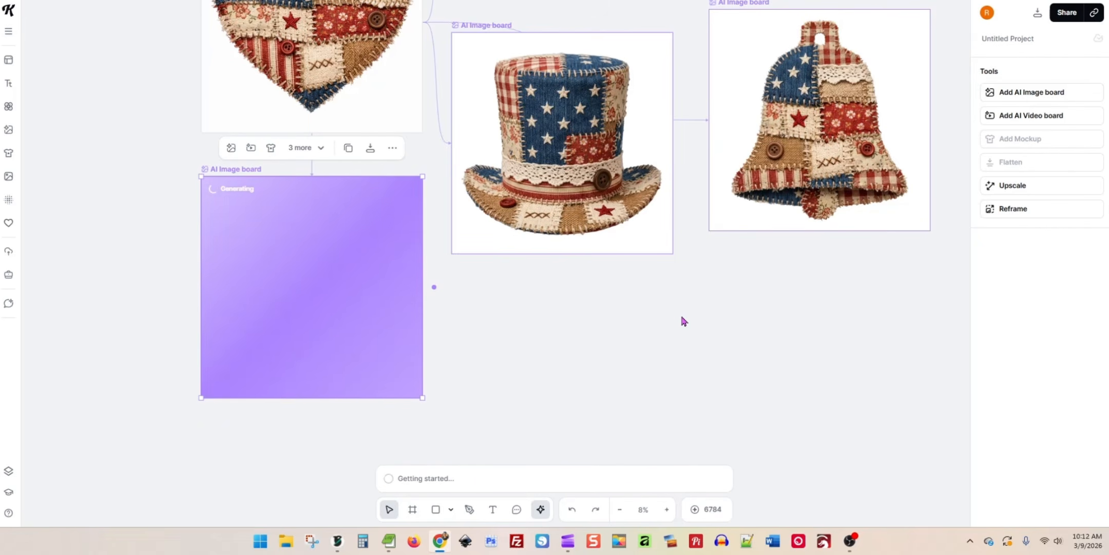
Rearrange the flag, US map, liberty bell and hat boards into a tighter cluster around Artboard 2.
scroll(645, 370, up, 3)
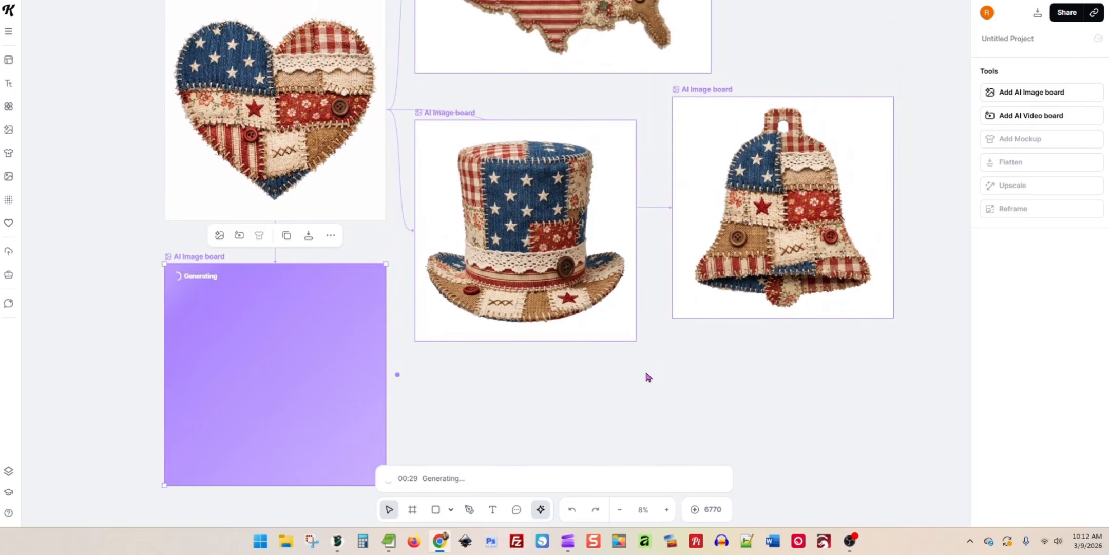
scroll(645, 373, down, 3)
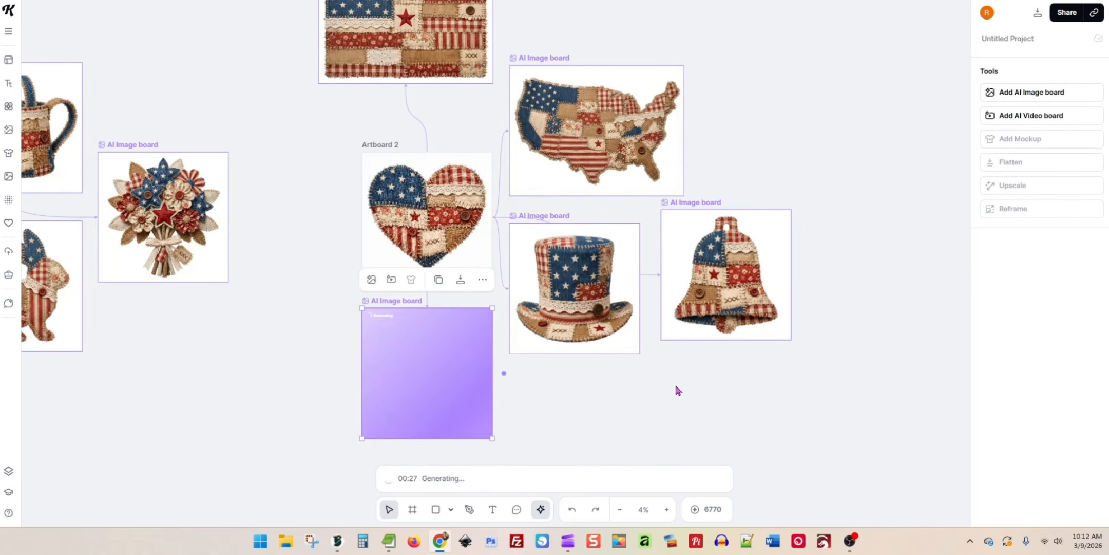
drag(667, 383, 615, 414)
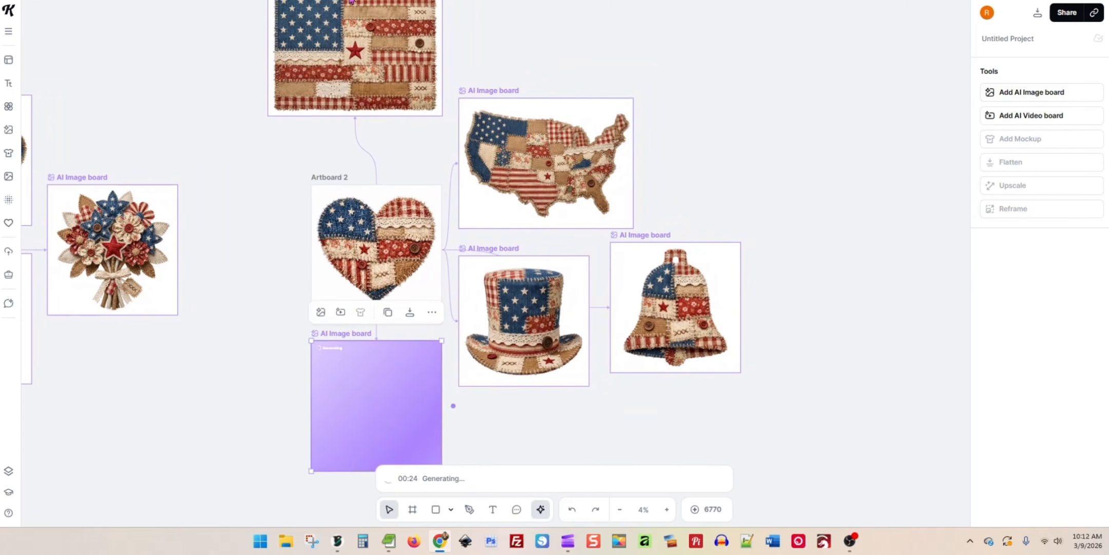
drag(361, 36, 358, 93)
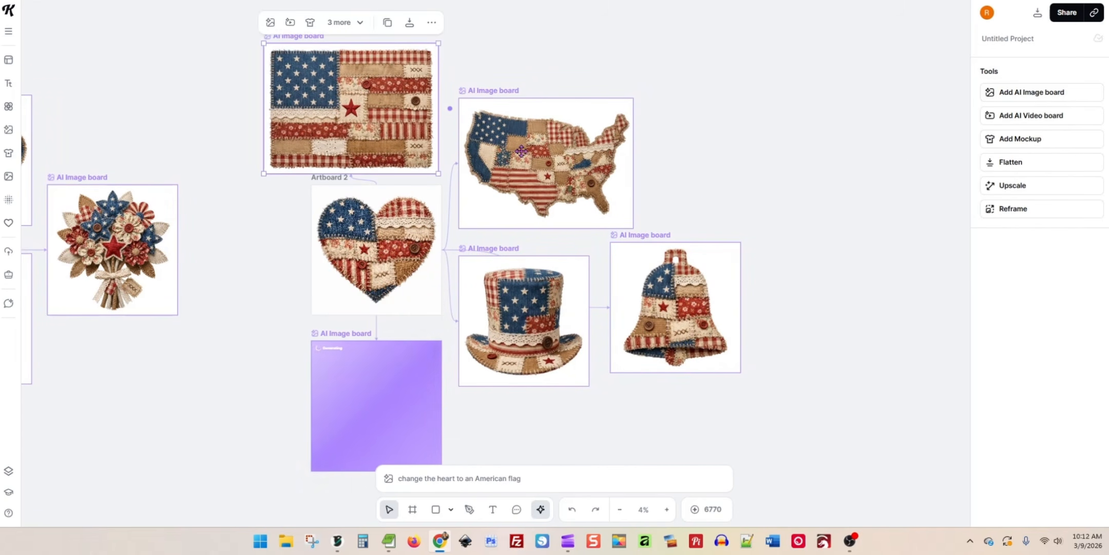
drag(520, 161, 516, 138)
drag(640, 314, 662, 239)
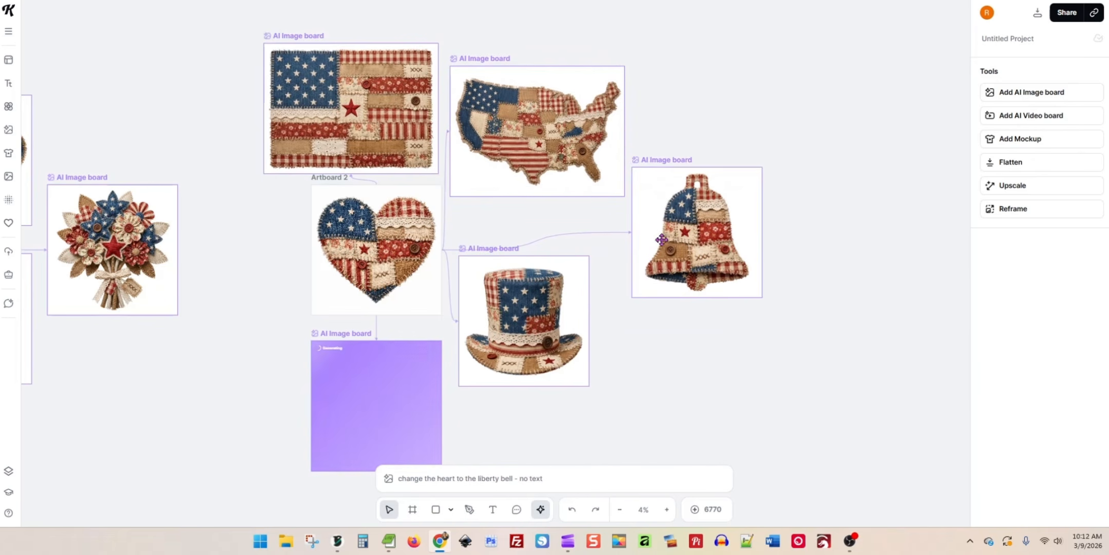
drag(534, 329, 547, 287)
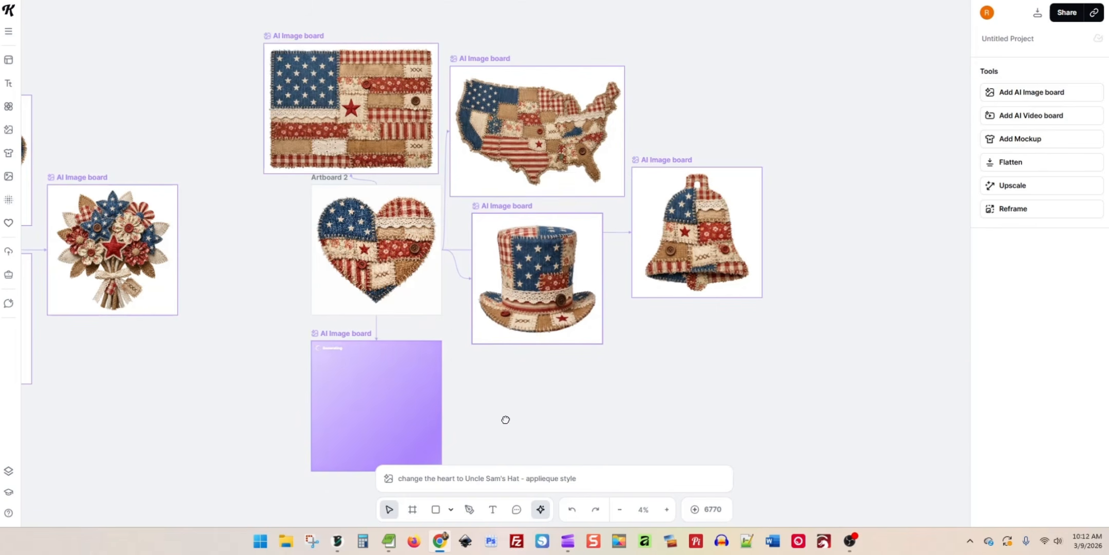
drag(506, 419, 498, 396)
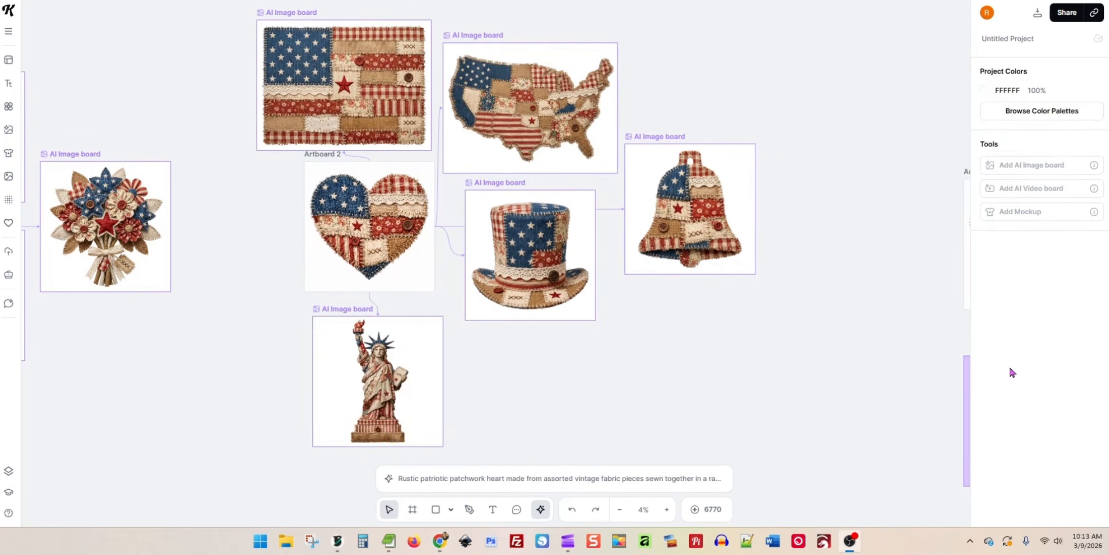
Examine the generated Statue of Liberty patchwork up close, and review the completed variations around Artboards 1 and 2.
scroll(416, 335, up, 5)
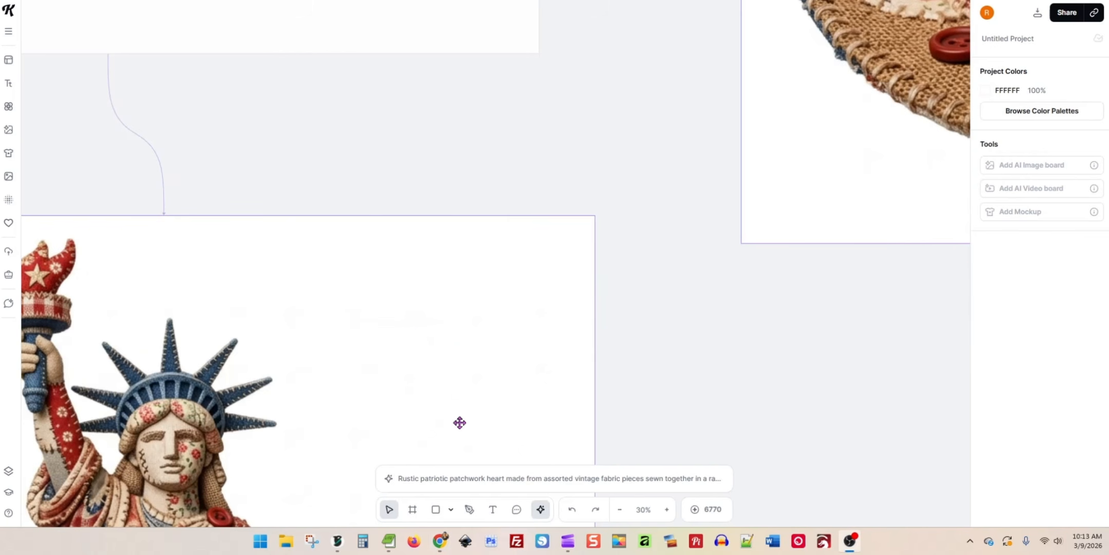
click(661, 406)
drag(686, 441, 841, 131)
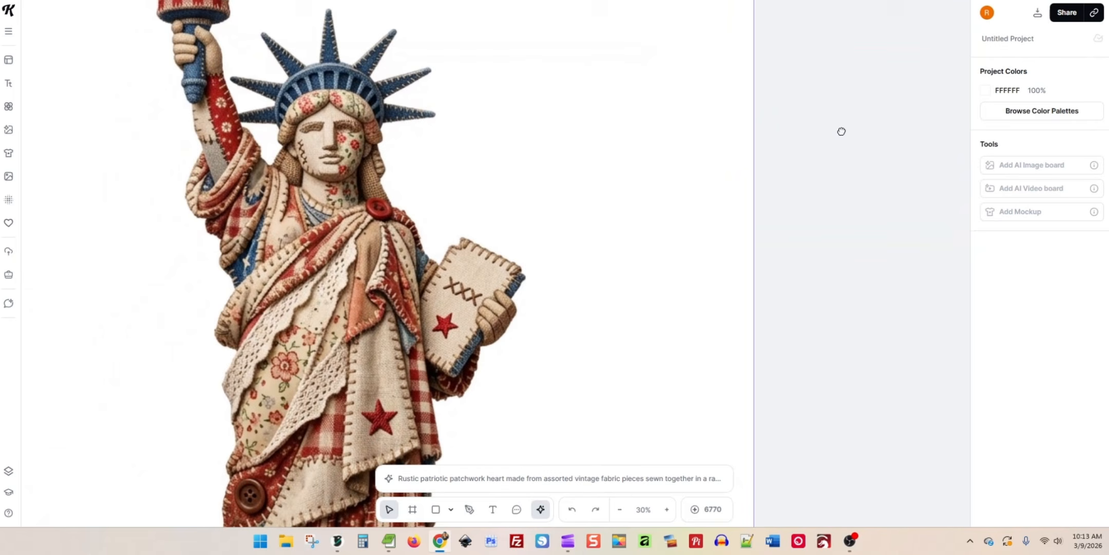
scroll(800, 198, down, 3)
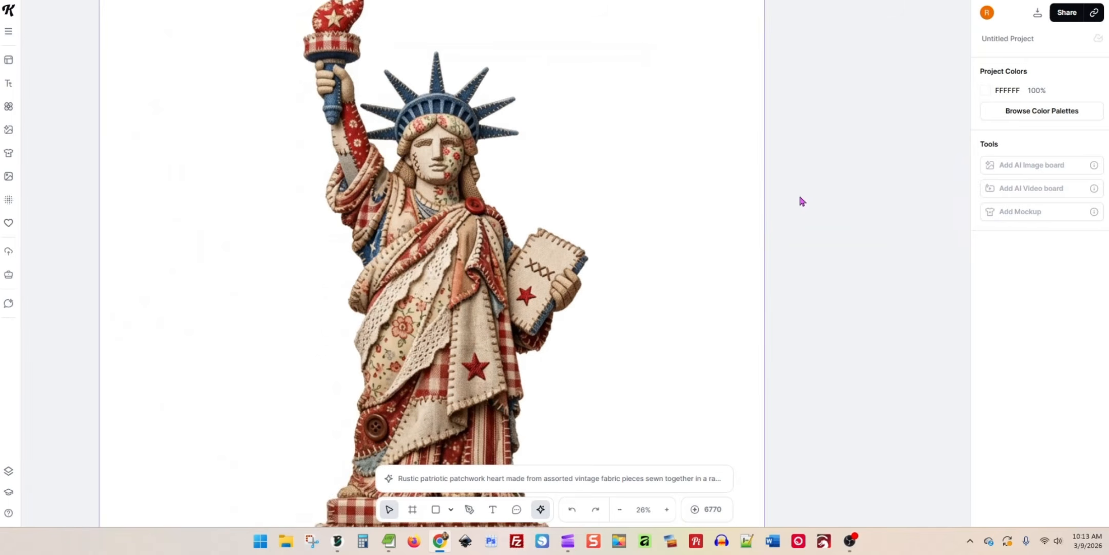
scroll(801, 200, down, 1)
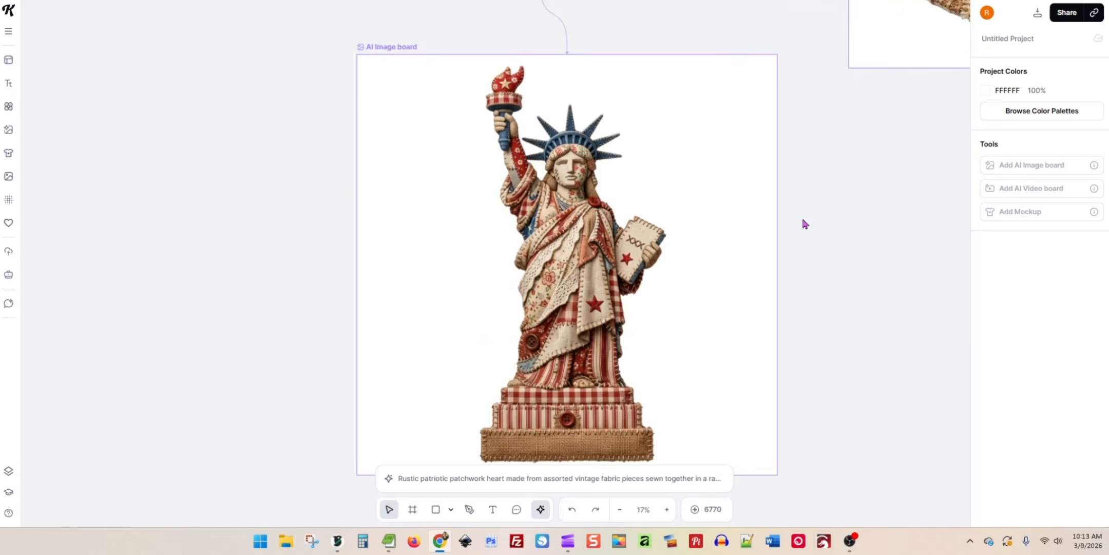
drag(829, 329, 752, 310)
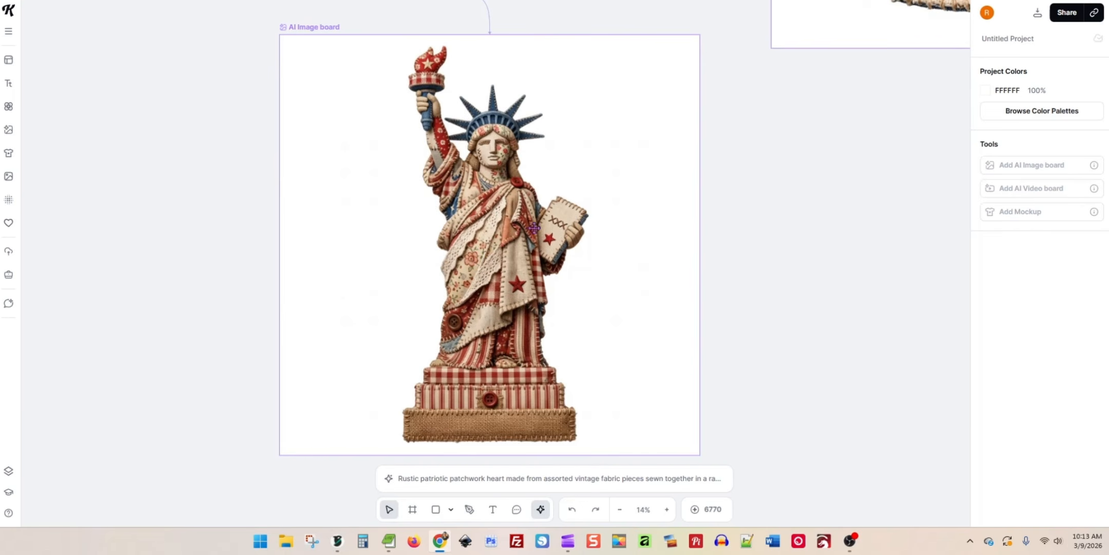
scroll(842, 217, down, 2)
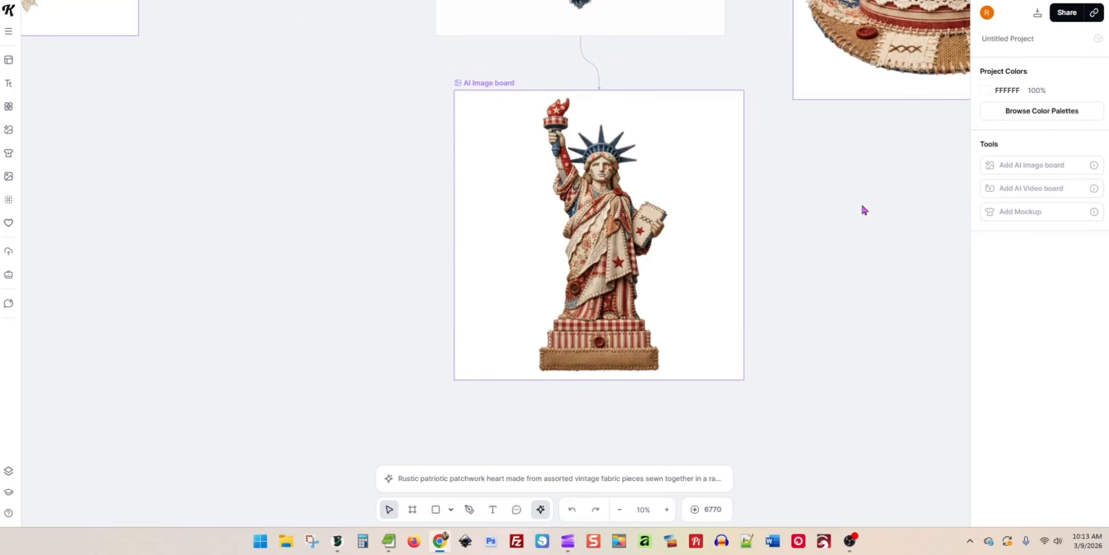
drag(878, 214, 622, 299)
scroll(864, 206, down, 1)
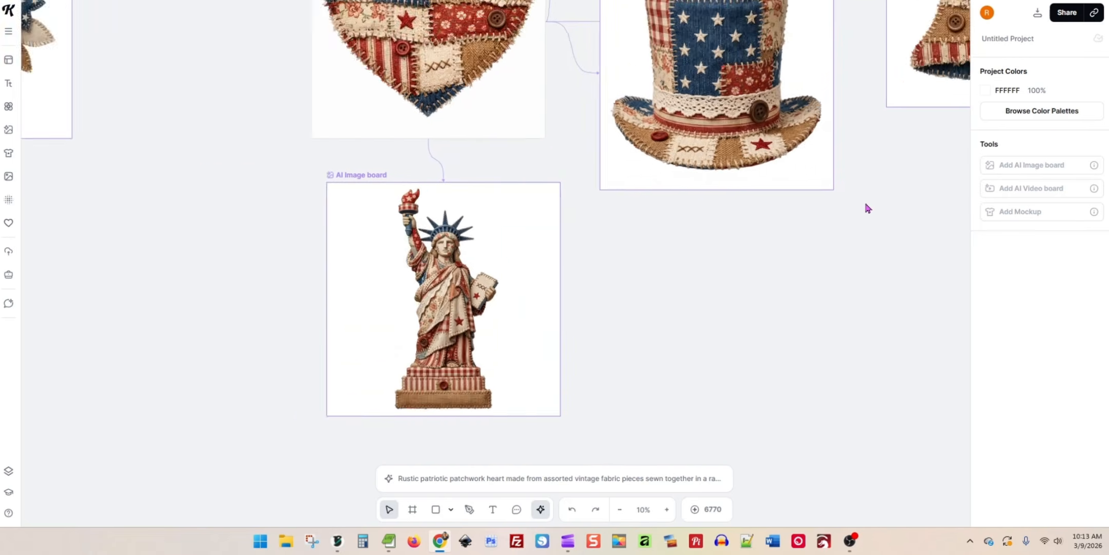
scroll(867, 208, down, 2)
scroll(742, 354, down, 5)
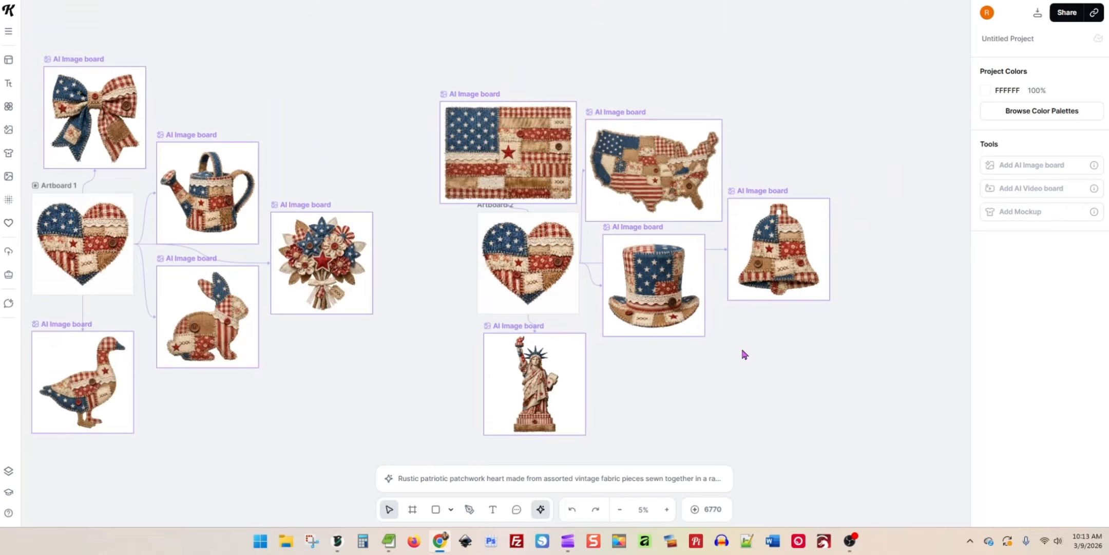
drag(755, 371, 641, 304)
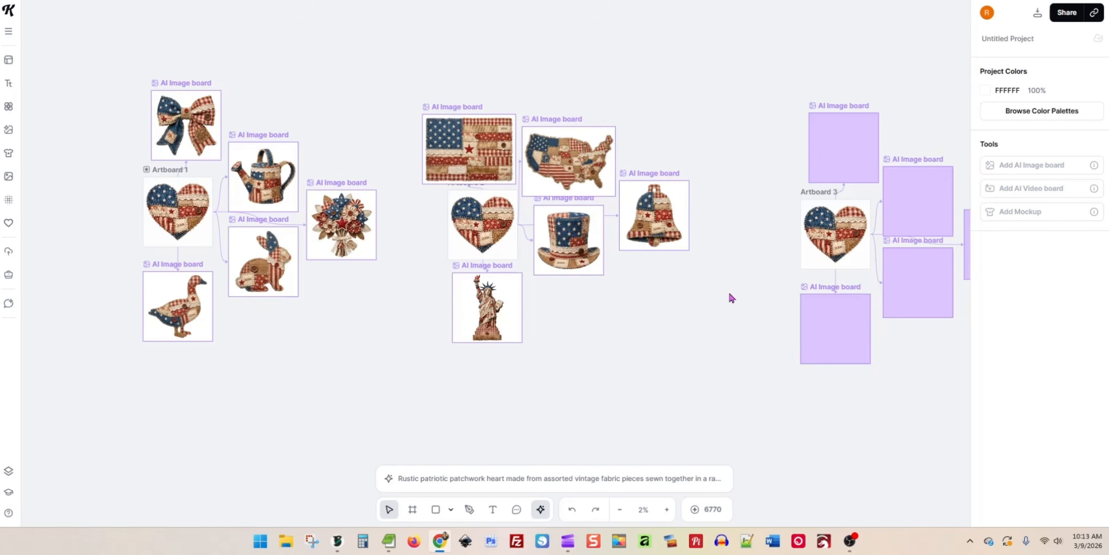
Spread the empty AI Image boards above and to the right of Artboard 3 farther apart so they no longer crowd together.
drag(730, 291, 403, 312)
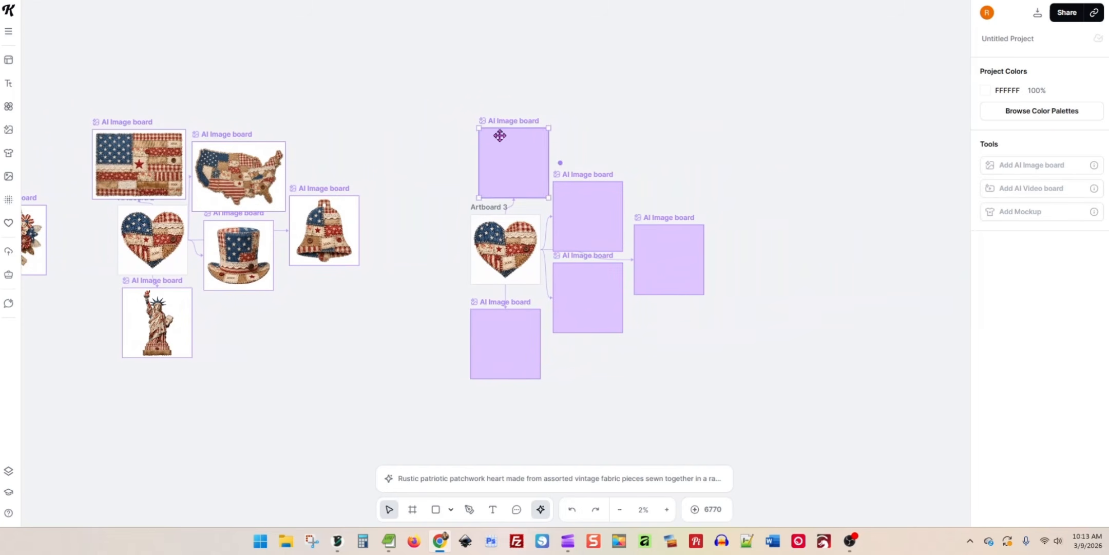
drag(500, 135, 495, 106)
drag(577, 218, 590, 192)
drag(653, 266, 702, 281)
scroll(834, 331, down, 2)
drag(564, 171, 585, 218)
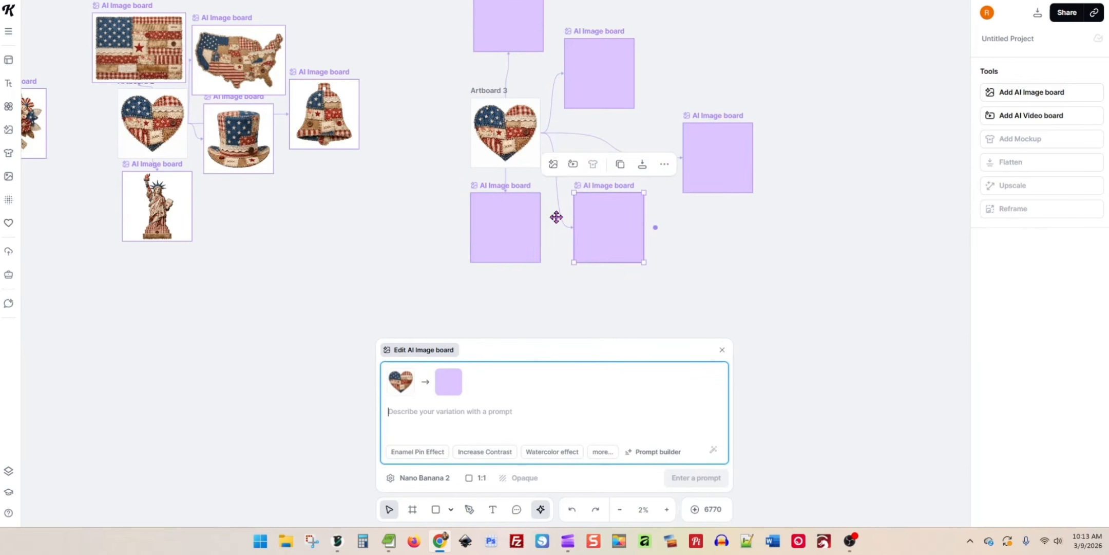
Move the empty board below Artboard 3 farther down and nudge the one at its lower right slightly outward.
drag(481, 229, 481, 251)
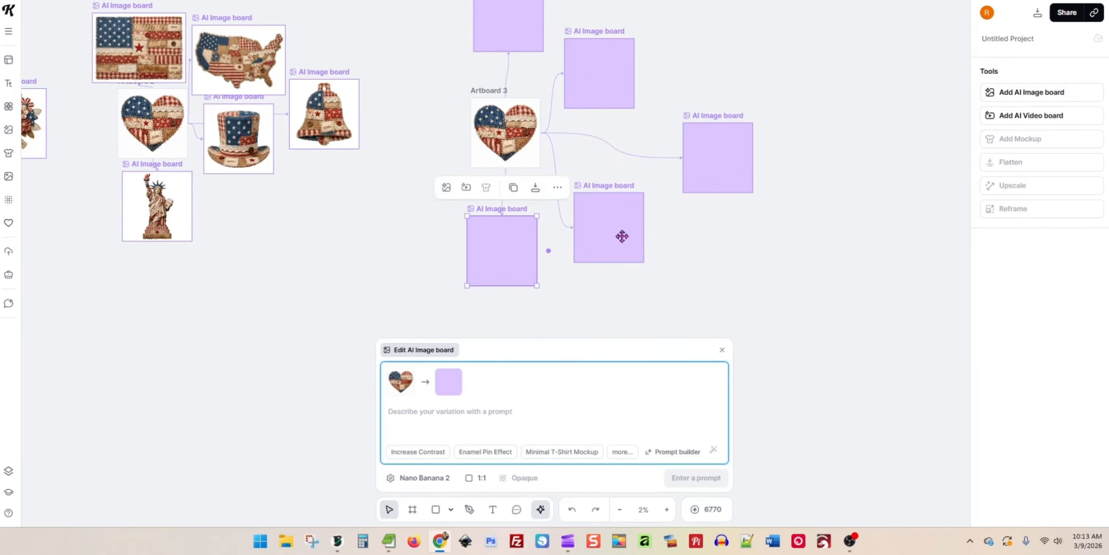
drag(621, 235, 629, 234)
click(754, 251)
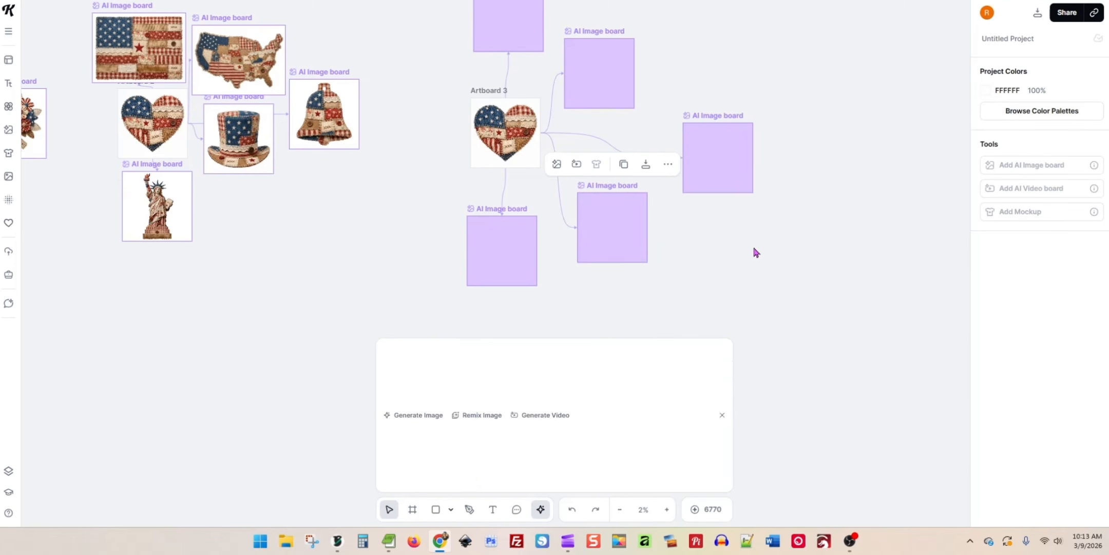
Generate the board above Artboard 3 with the prompt "change the heart to a black bear".
scroll(773, 254, up, 2)
click(514, 130)
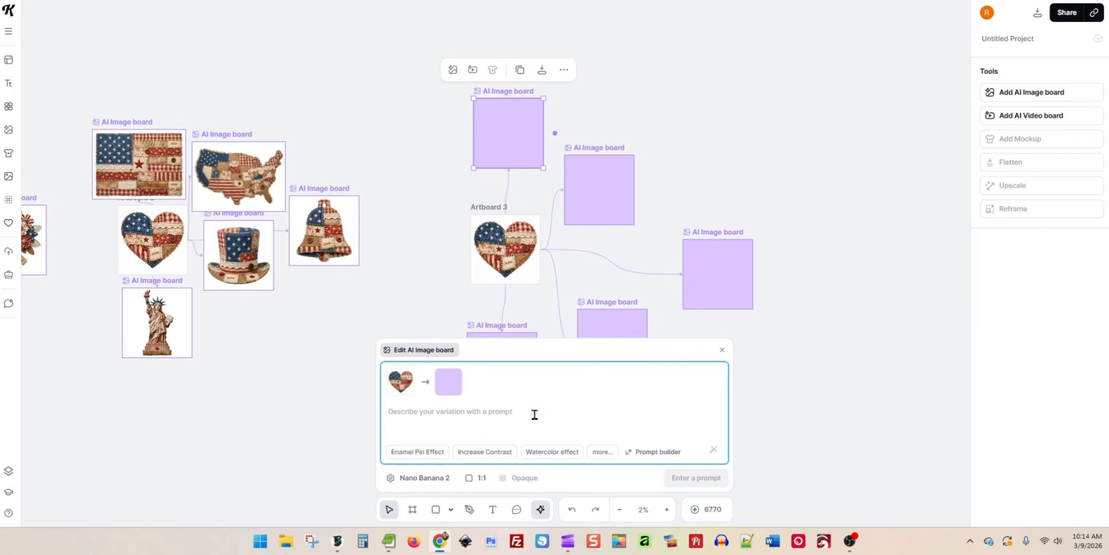
text(change the heart to a black bear)
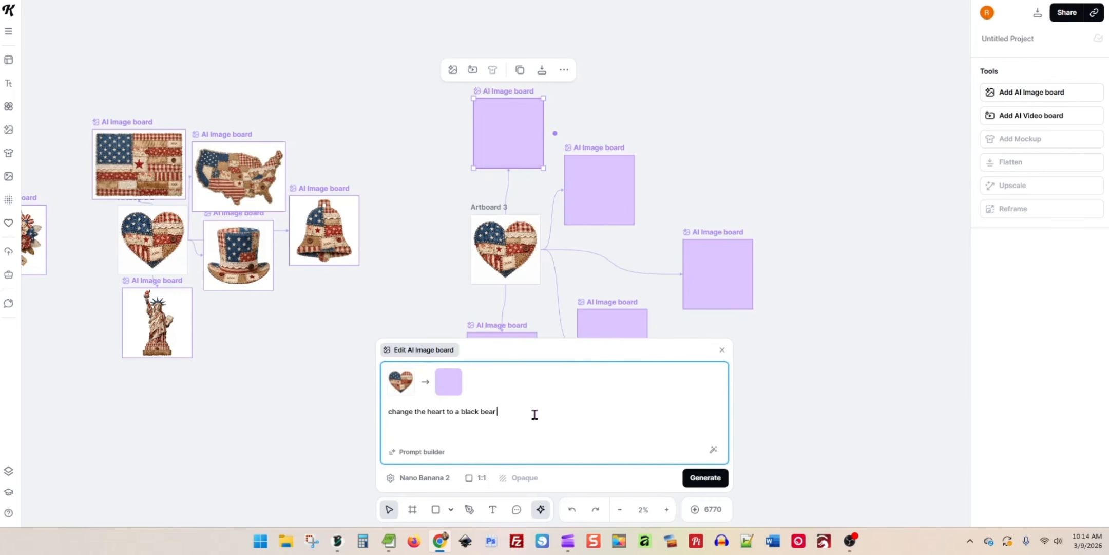
key(Return)
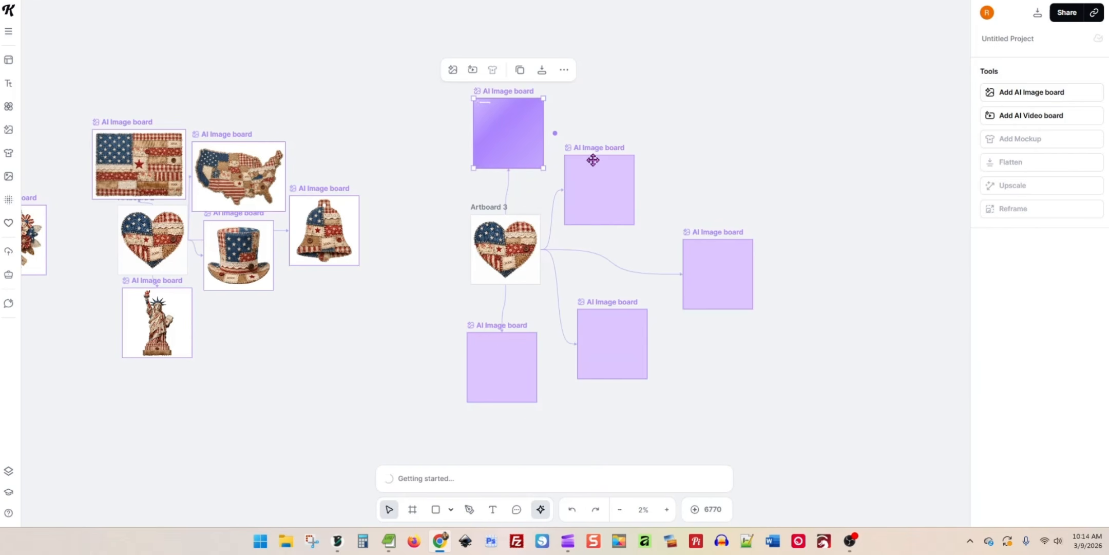
Nudge the board at Artboard 3's upper right outward and generate it with a prompt changing the heart to a howling wolf silhouette.
drag(599, 175, 608, 178)
click(514, 477)
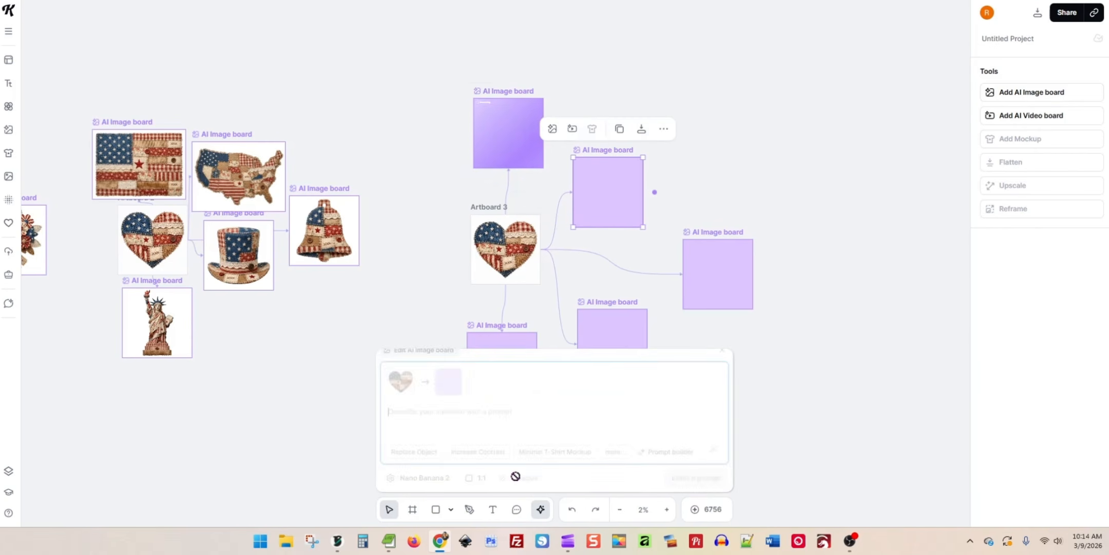
text(change the heart )
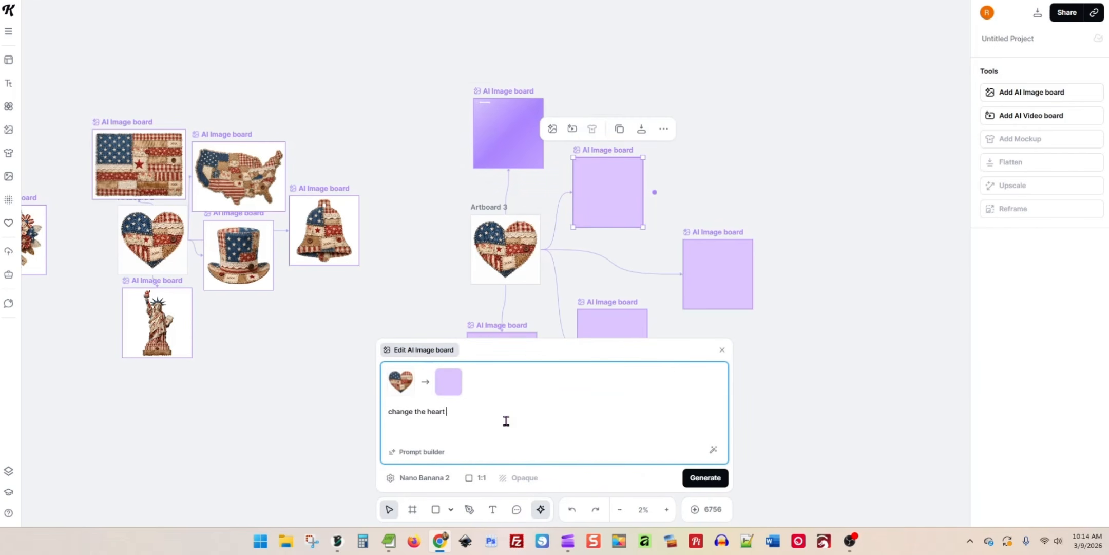
text(to a howling)
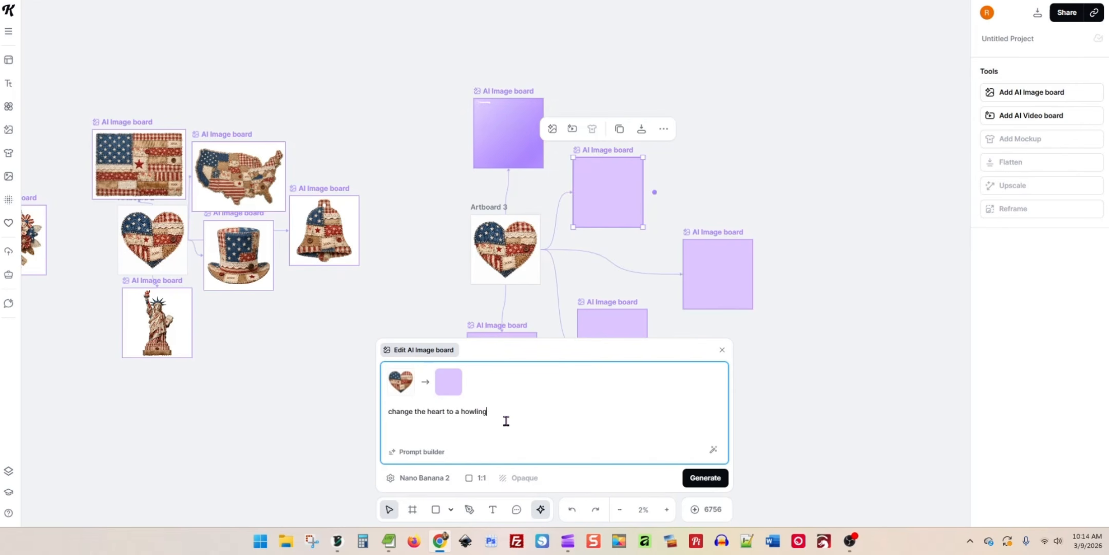
text( wolf silhouet)
key(Return)
Generate the board farthest right of Artboard 3 with the prompt "change the heart to a deer head".
click(514, 477)
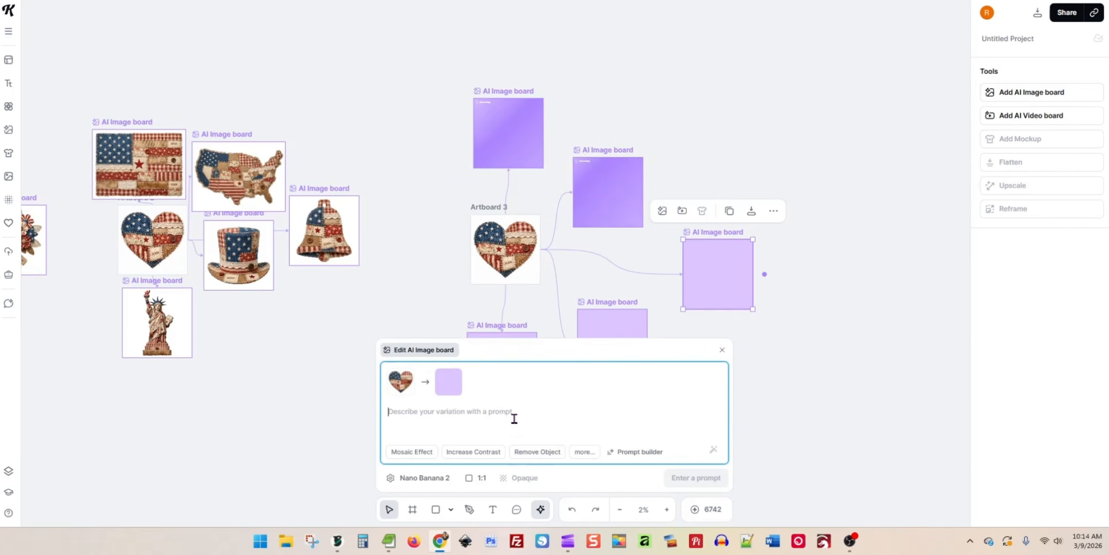
text(chang)
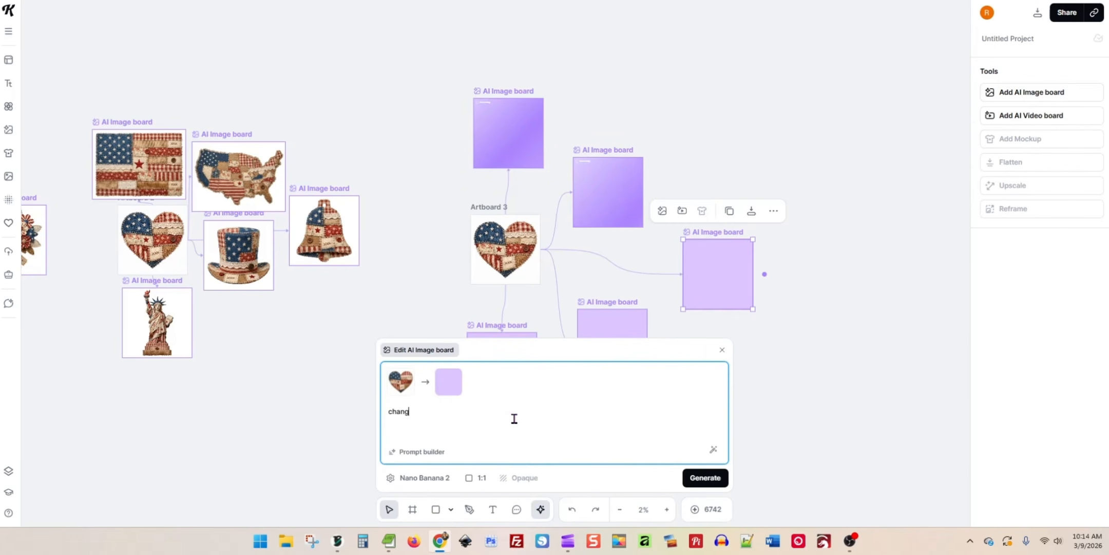
text(e the heart )
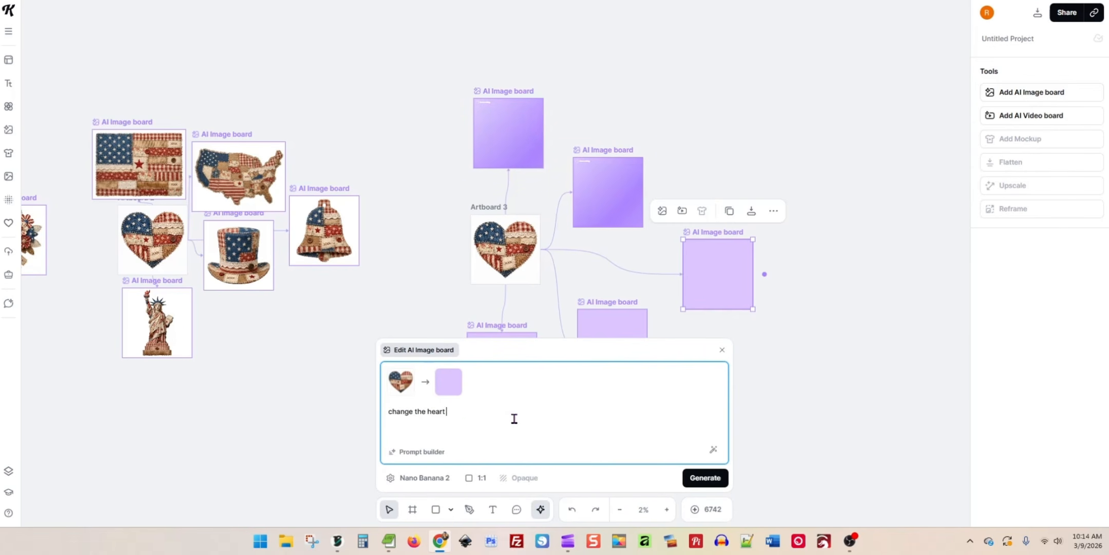
text(to a deer hea)
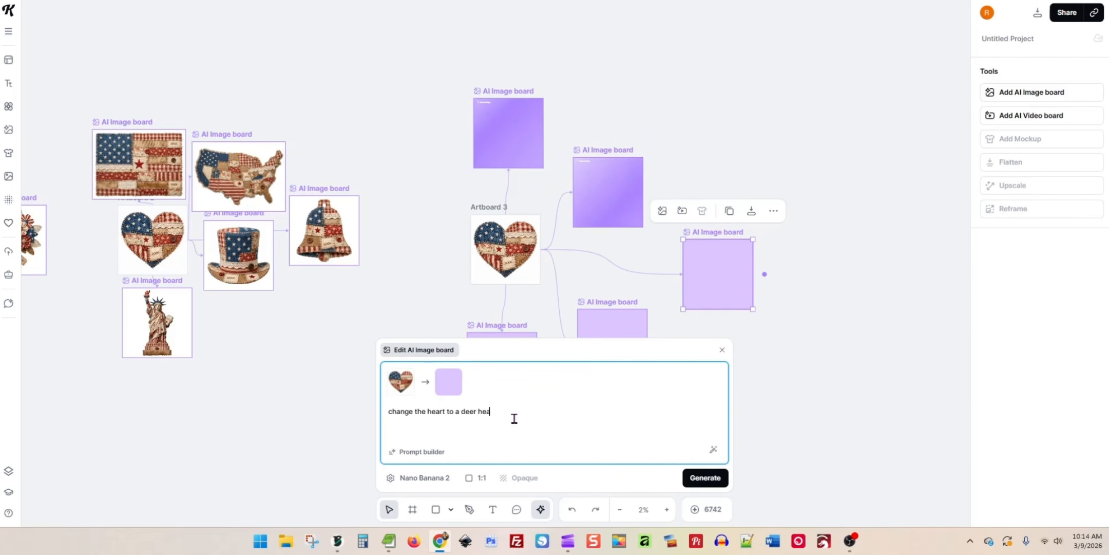
text(d)
key(Return)
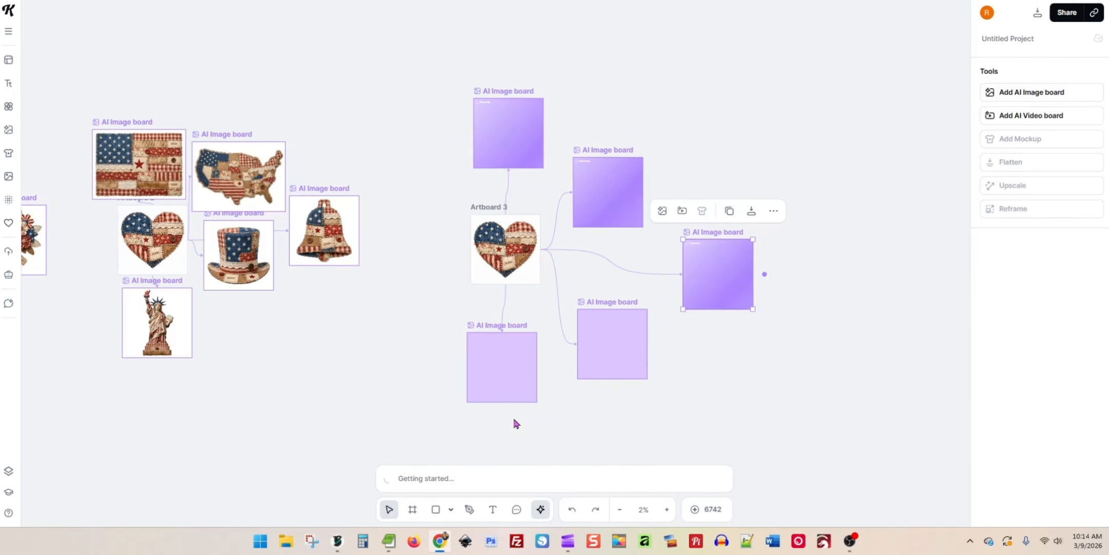
Generate the board at Artboard 3's lower right with the prompt "change the heart to a bald eagle with wings spread".
drag(600, 341, 603, 335)
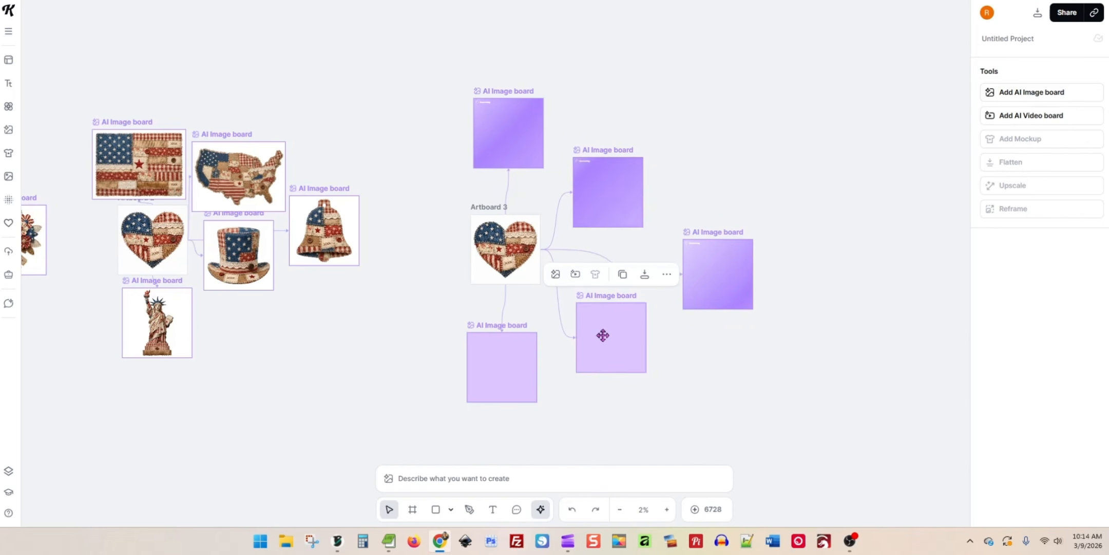
click(548, 478)
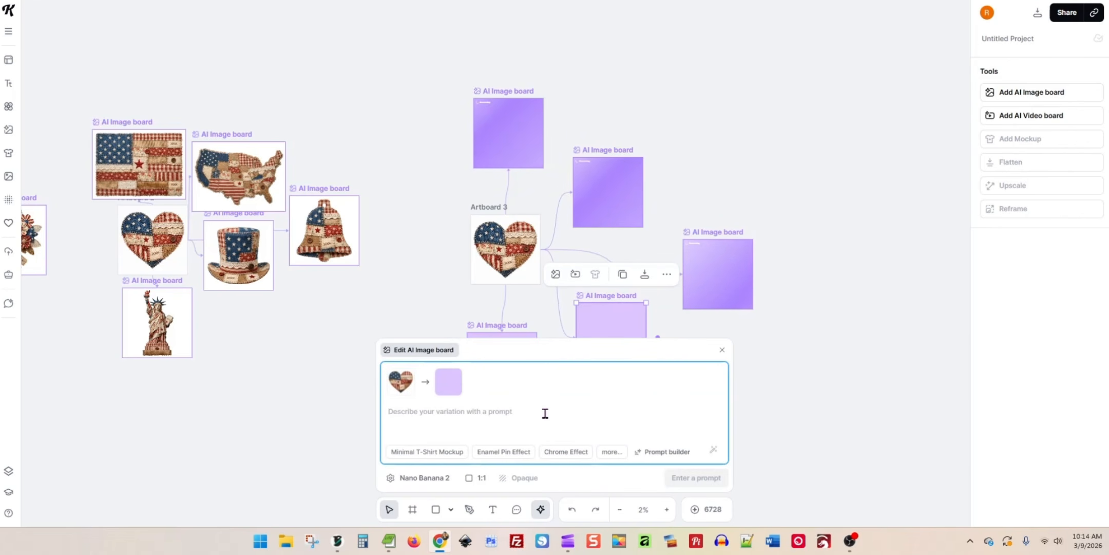
text(change the he)
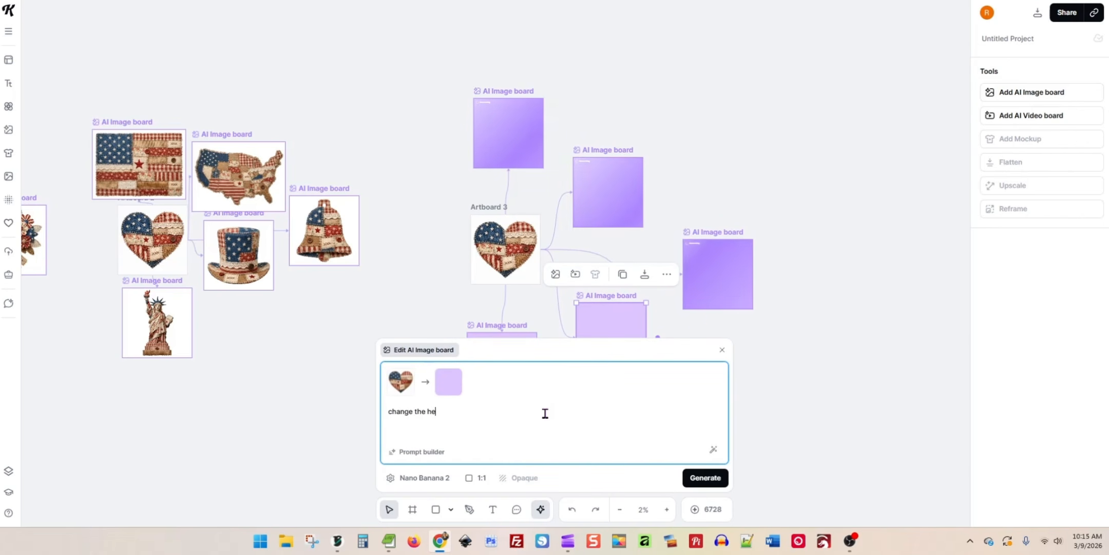
text(art to a bald eagl)
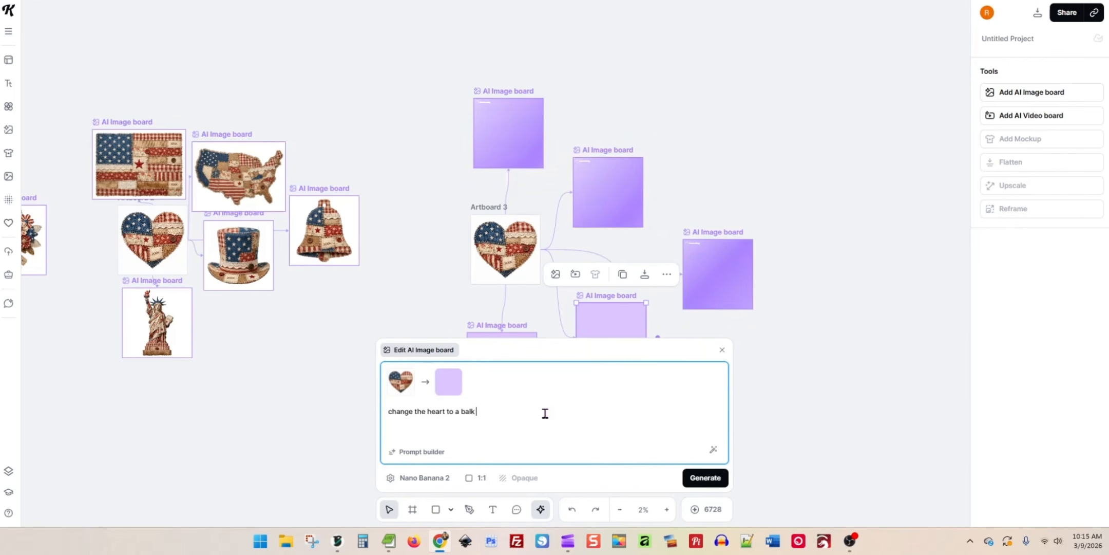
text(e with wings sprea)
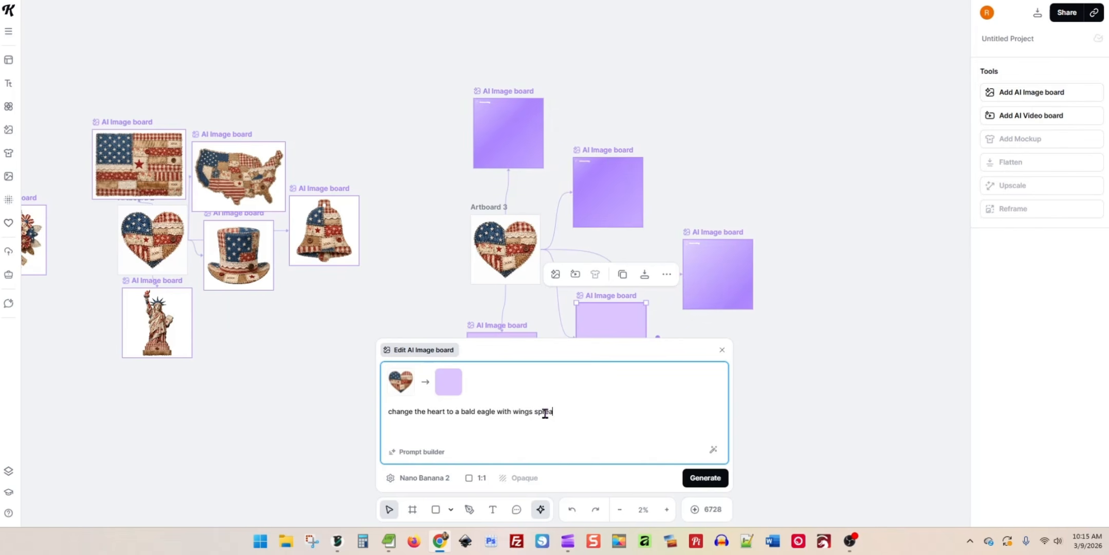
key(Return)
Generate the board directly below Artboard 3 with the prompt "change the heart to a duck in the reeds".
click(510, 369)
click(520, 480)
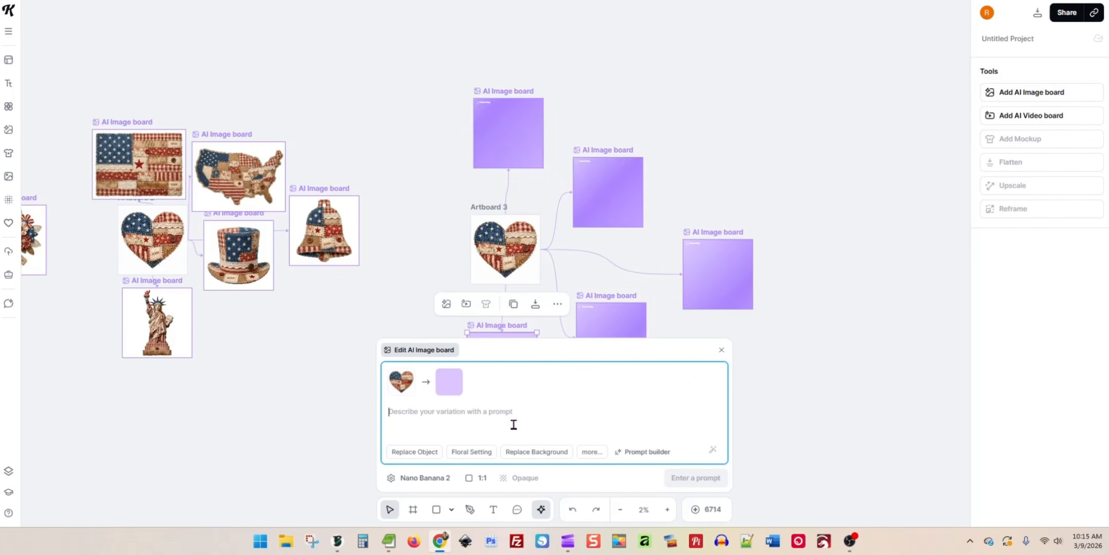
text(change the heart to a m)
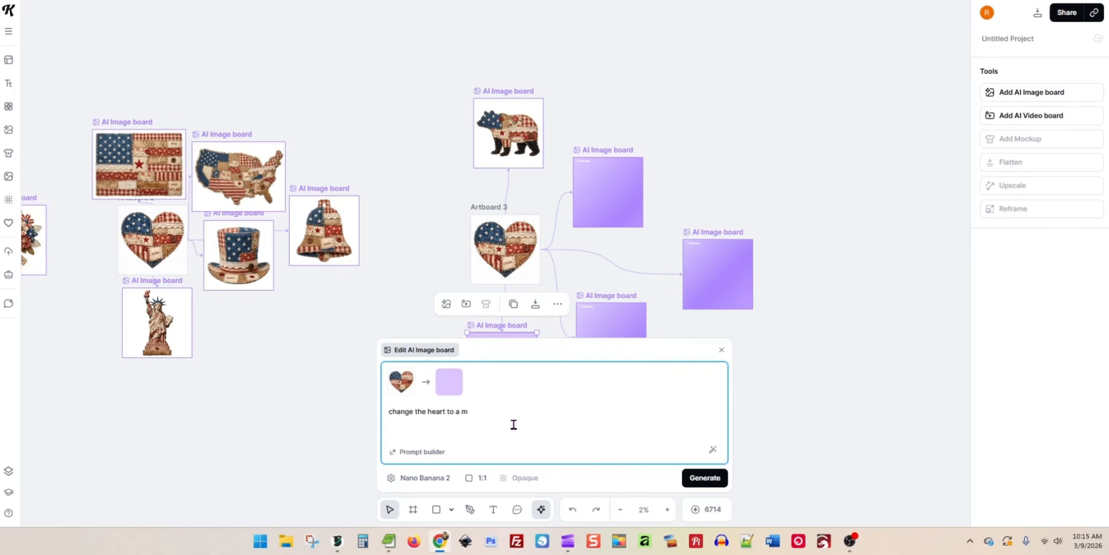
key(BackSpace)
text(du)
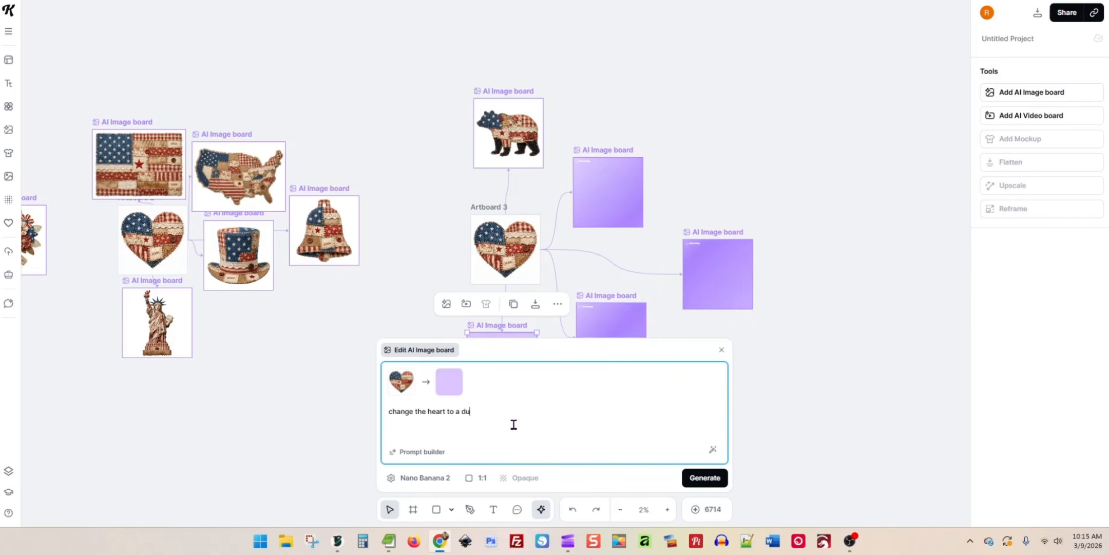
text(ck in the reeds)
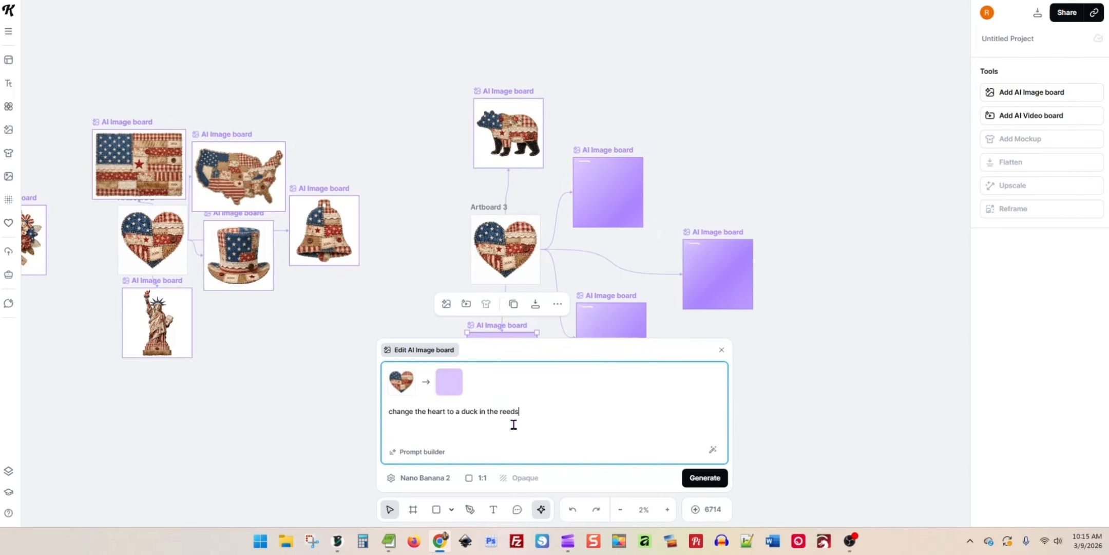
key(Return)
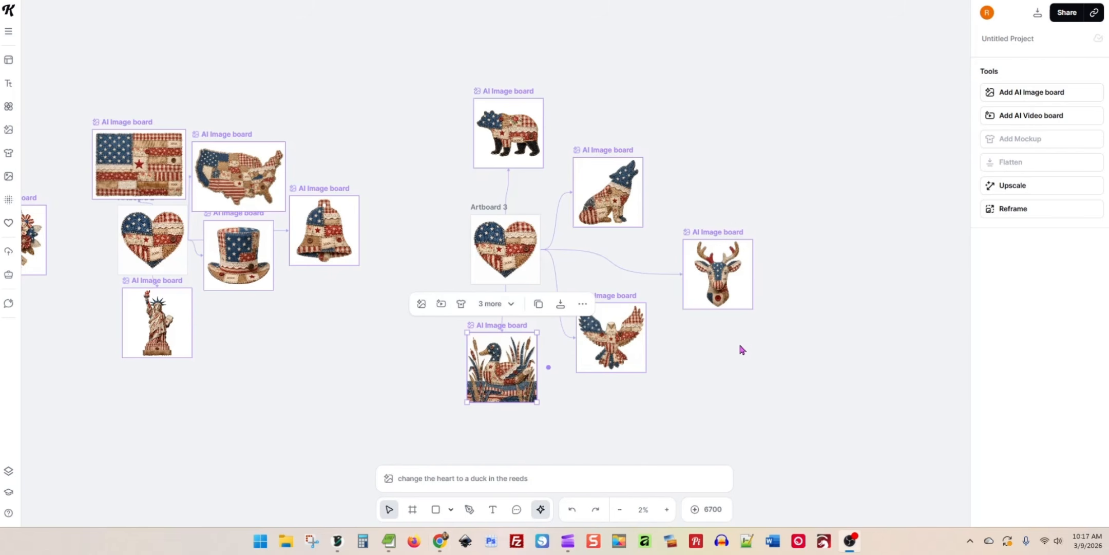
Examine the generated duck, eagle, deer, wolf and bear patchwork images around Artboard 3 up close.
scroll(728, 338, up, 5)
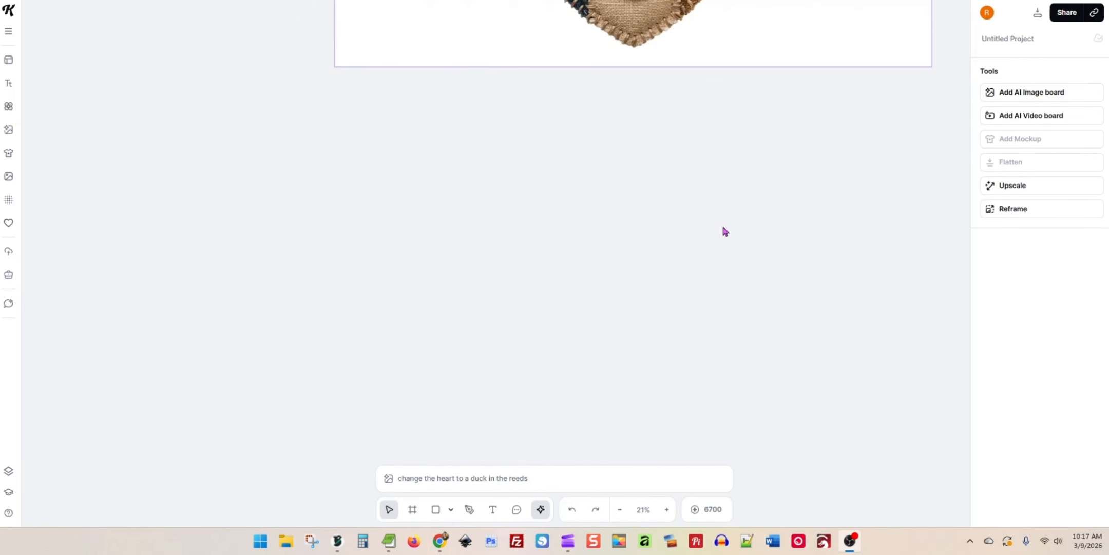
click(623, 509)
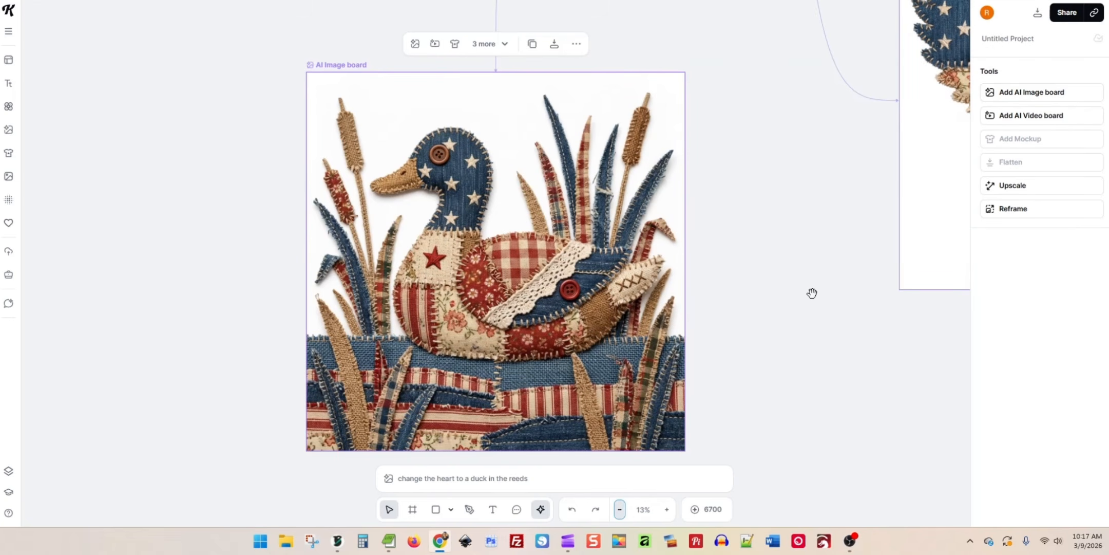
click(620, 510)
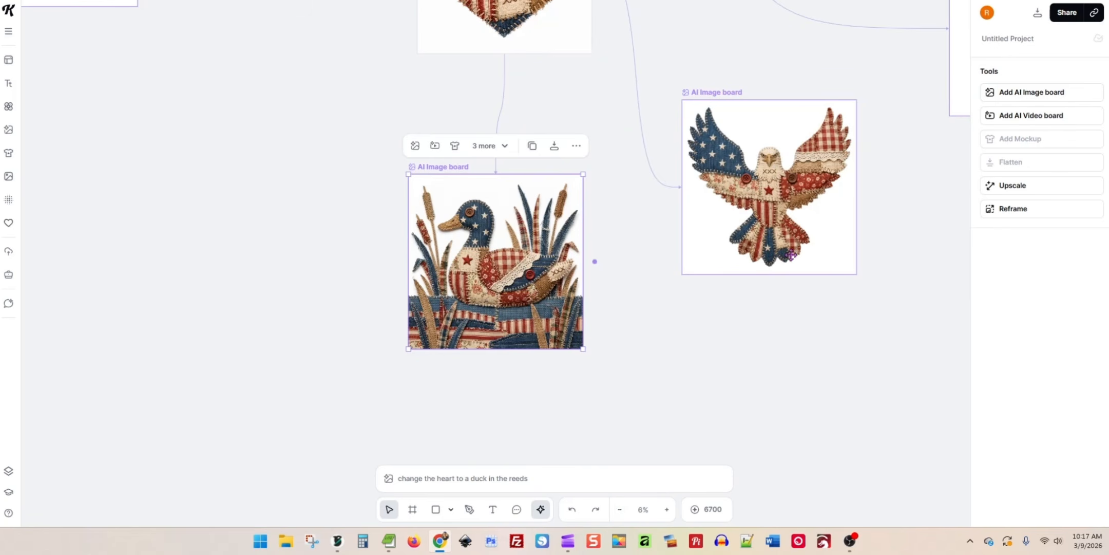
click(861, 241)
drag(888, 227, 564, 443)
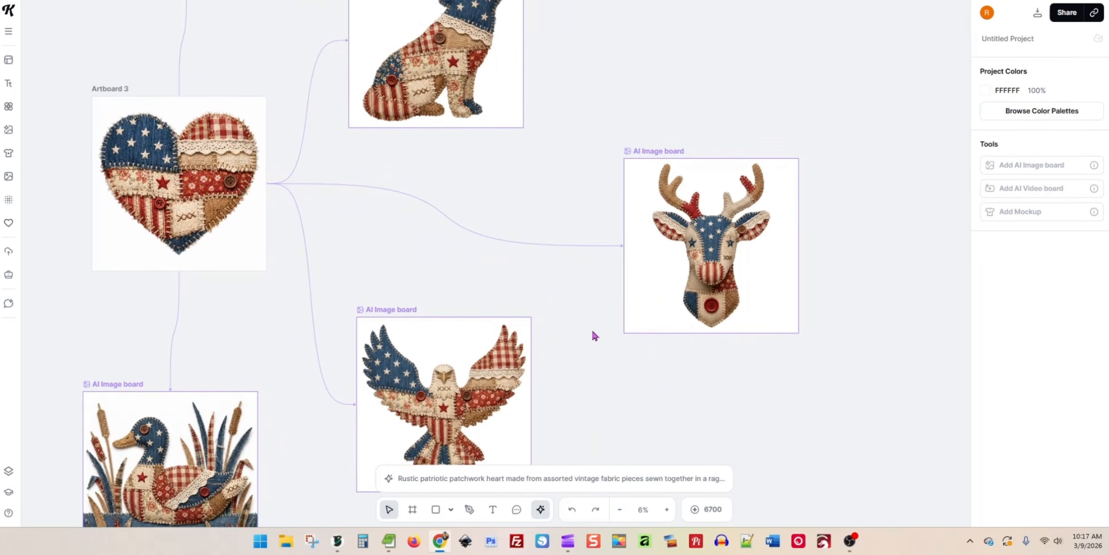
drag(584, 301, 728, 474)
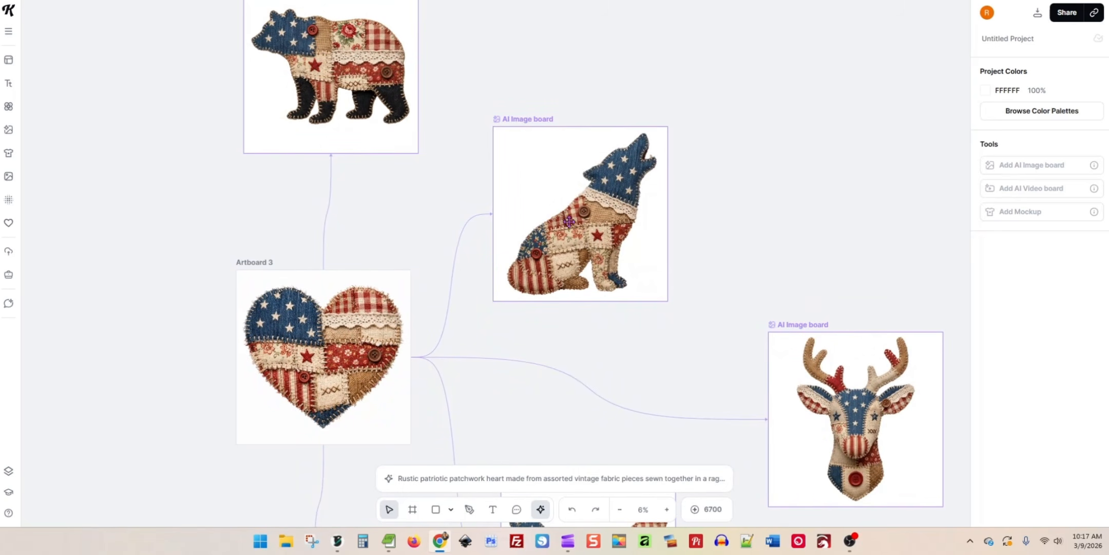
Shorten the duck board's prompt to "change the heart to a duck" and regenerate it.
drag(730, 383, 724, 66)
click(311, 308)
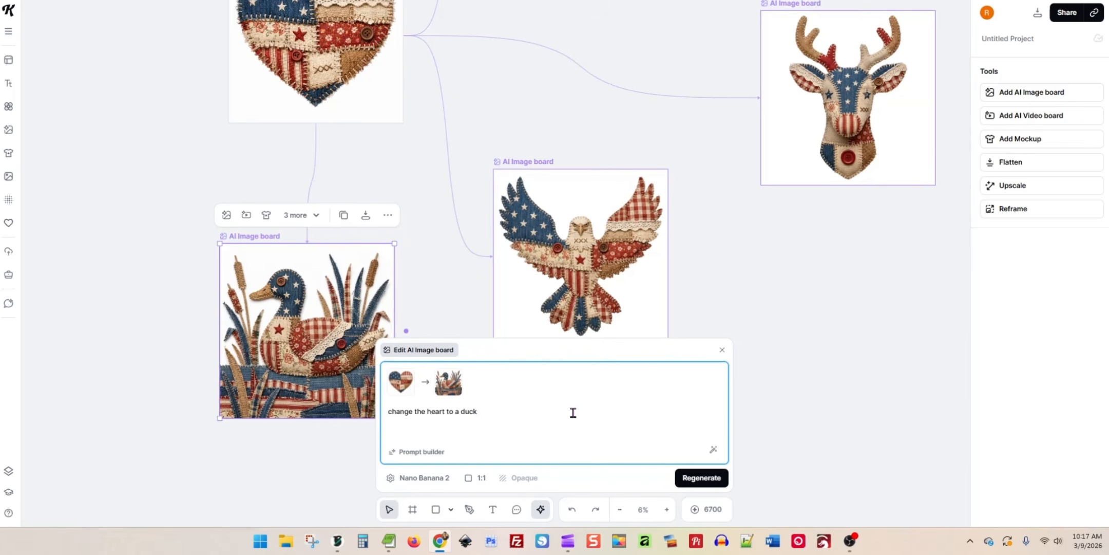
click(709, 476)
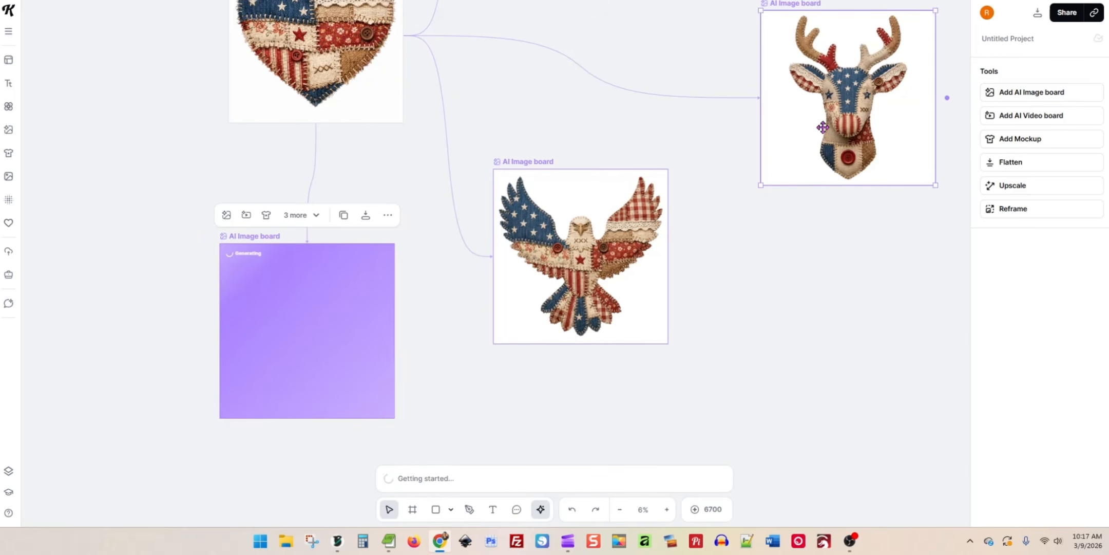
Replace the deer head board's prompt with "change the heart to a jumping bass fish" and regenerate it.
click(521, 475)
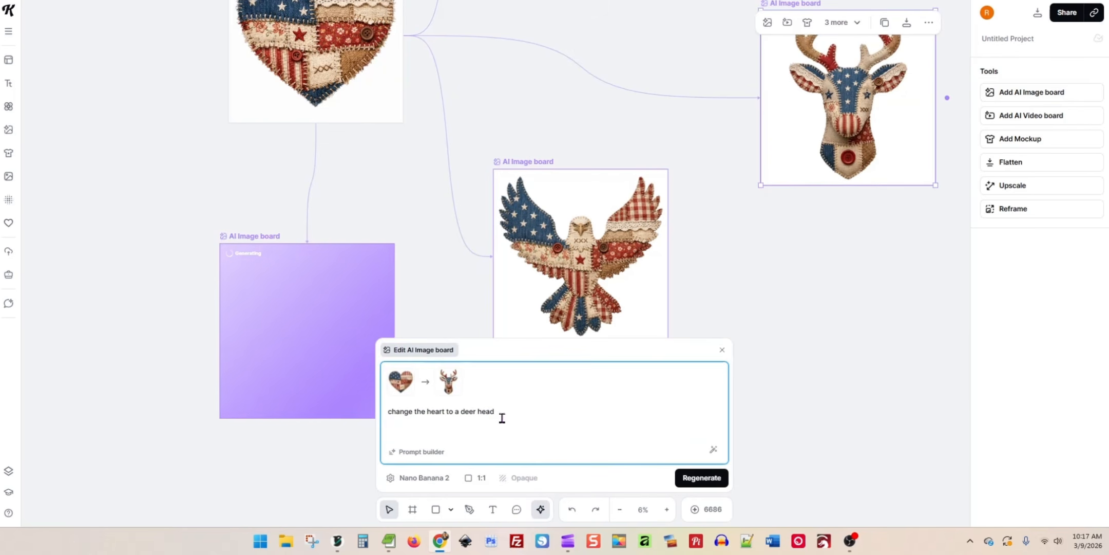
drag(461, 411, 540, 418)
text(jumping)
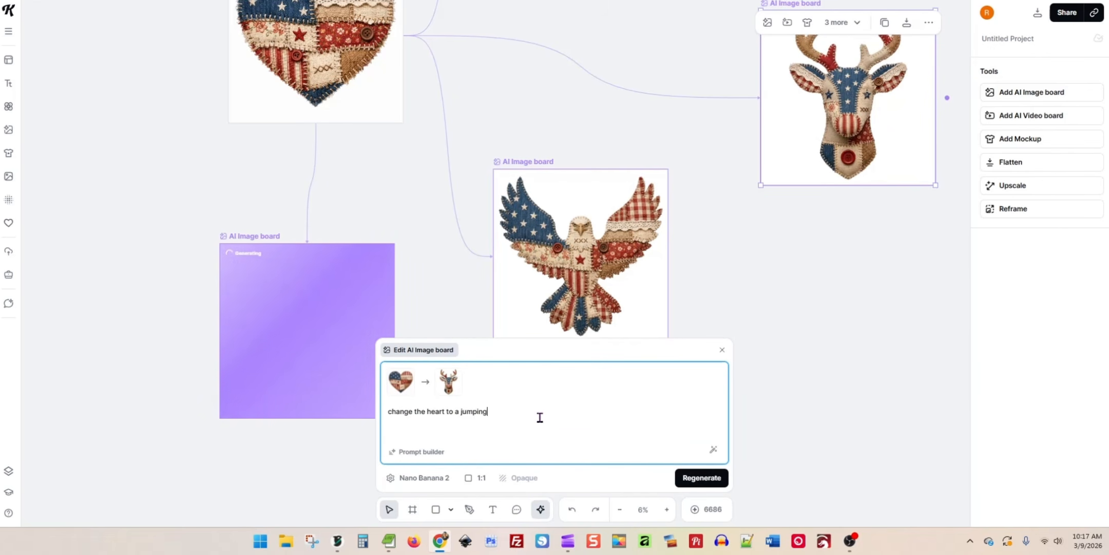
text( bass fish)
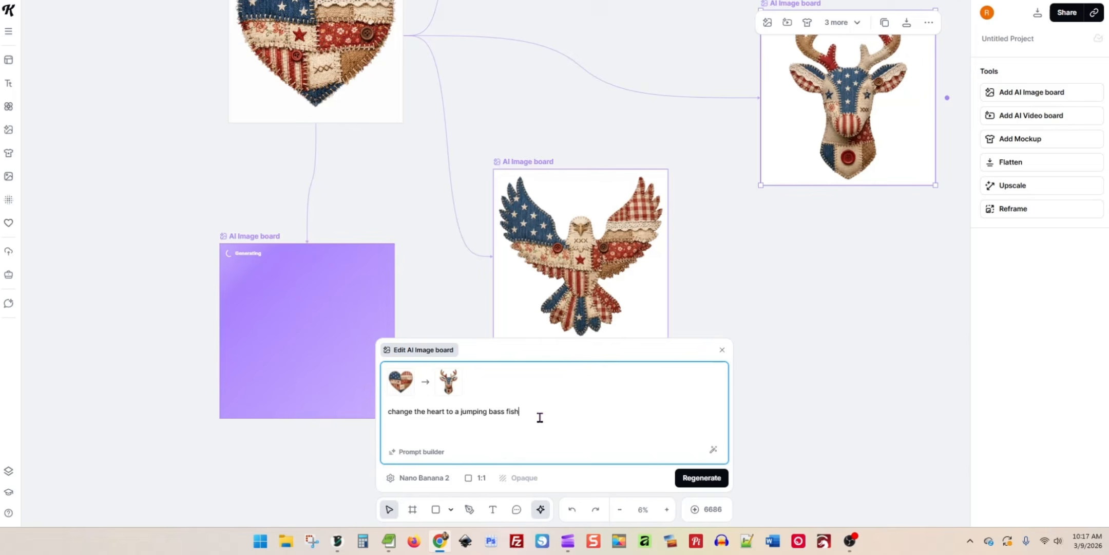
click(709, 477)
Move the bass fish board slightly closer to Artboard 3.
drag(711, 197, 674, 296)
scroll(700, 356, down, 1)
scroll(674, 296, down, 2)
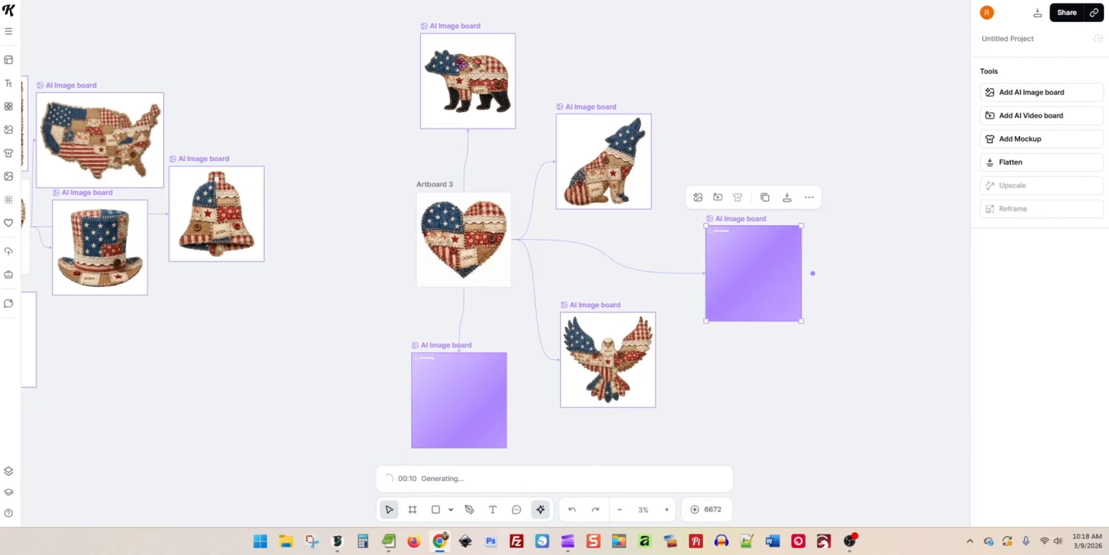
drag(744, 270, 731, 260)
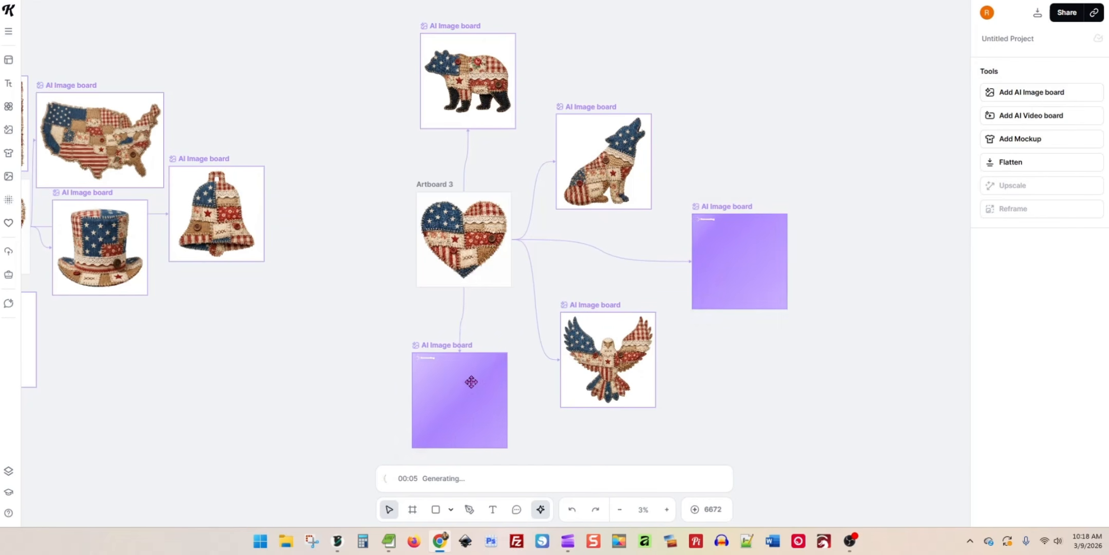
Rearrange the duck, eagle, wolf, bear and bass fish boards into a tighter cluster around Artboard 3.
drag(463, 389, 484, 358)
drag(608, 379, 607, 334)
drag(487, 385, 493, 379)
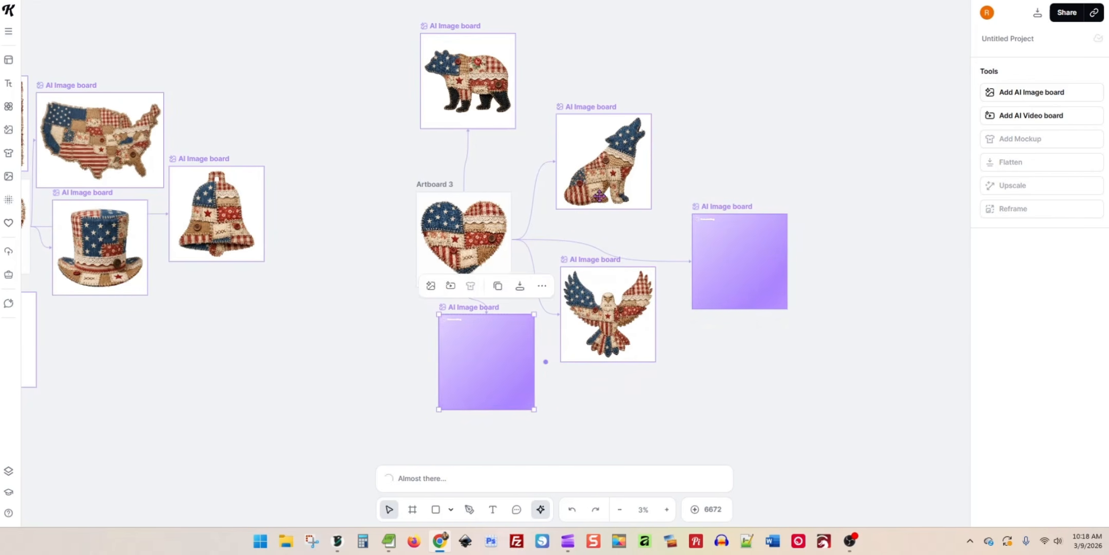
drag(596, 192, 601, 218)
drag(456, 86, 469, 100)
drag(742, 280, 735, 275)
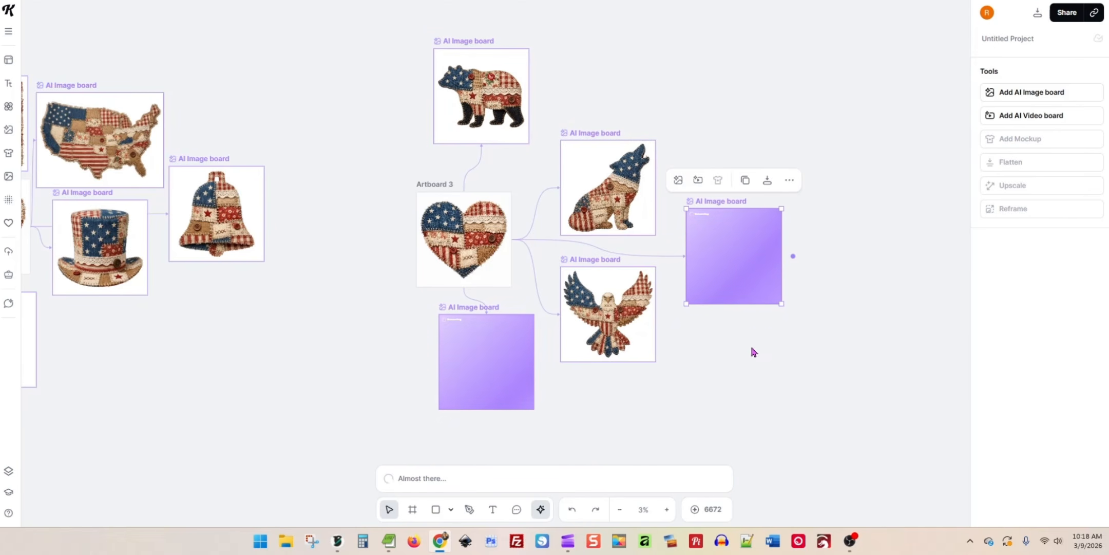
click(635, 318)
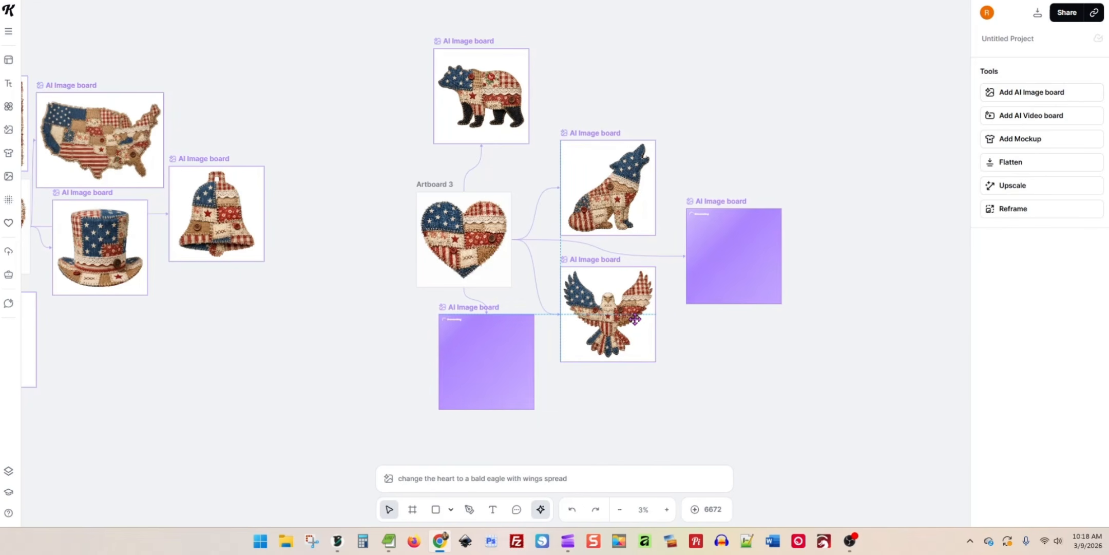
click(822, 423)
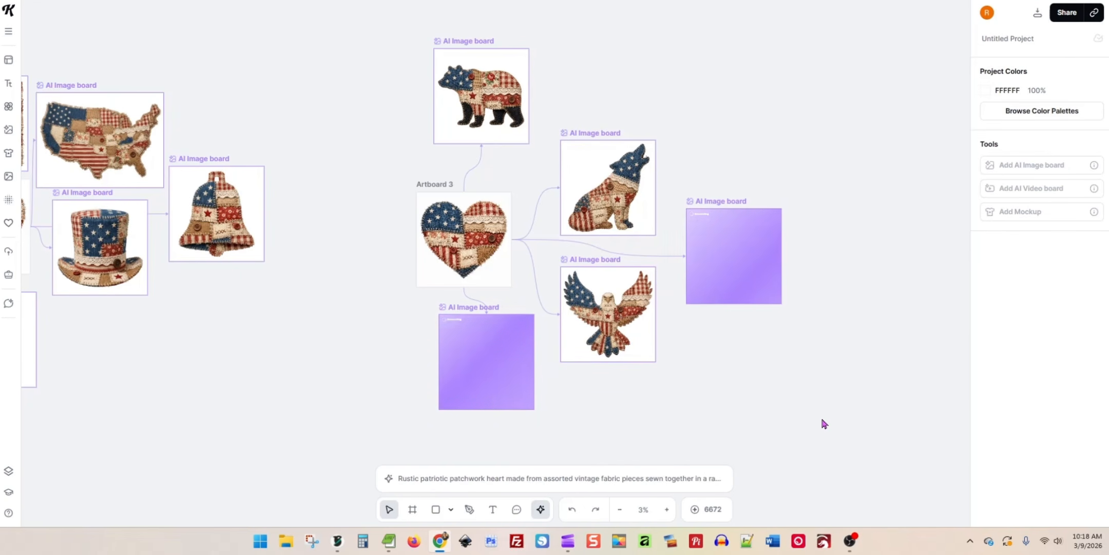
Examine the regenerated duck and bass fish patchwork images and the neighbouring wolf and eagle up close.
click(475, 377)
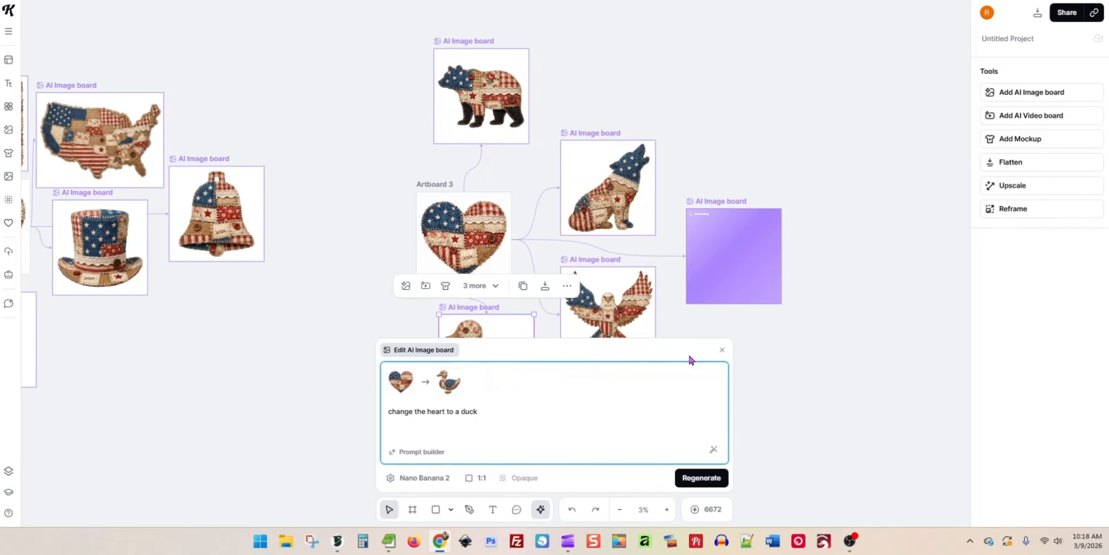
click(722, 349)
scroll(501, 378, up, 5)
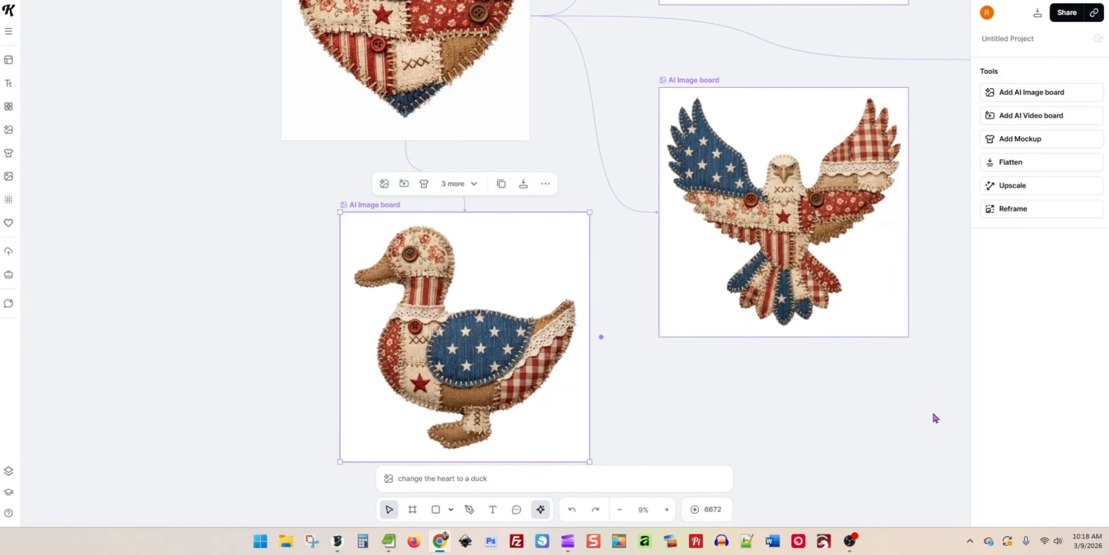
drag(926, 382, 541, 498)
drag(859, 347, 773, 404)
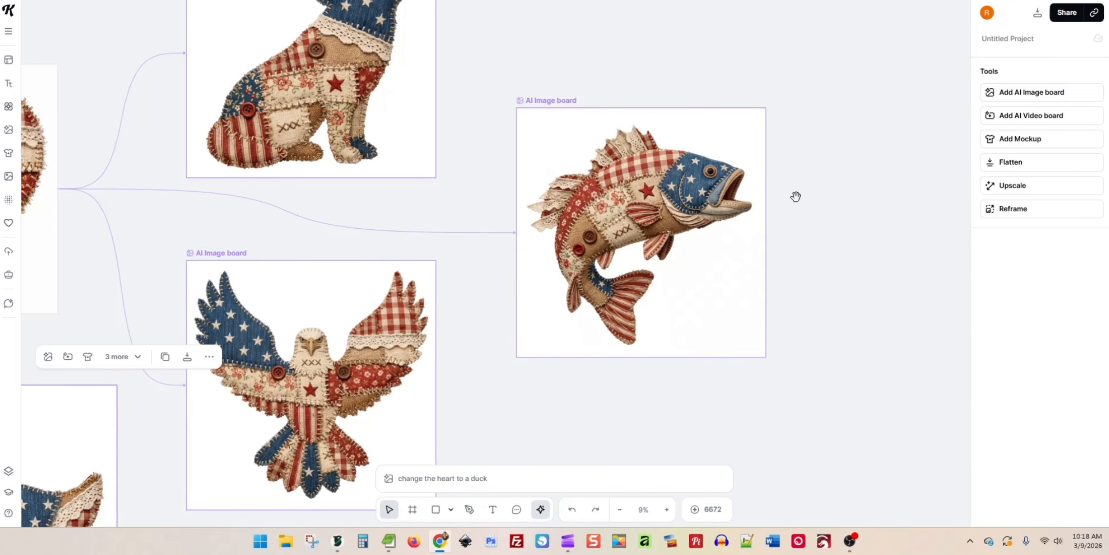
drag(796, 196, 944, 370)
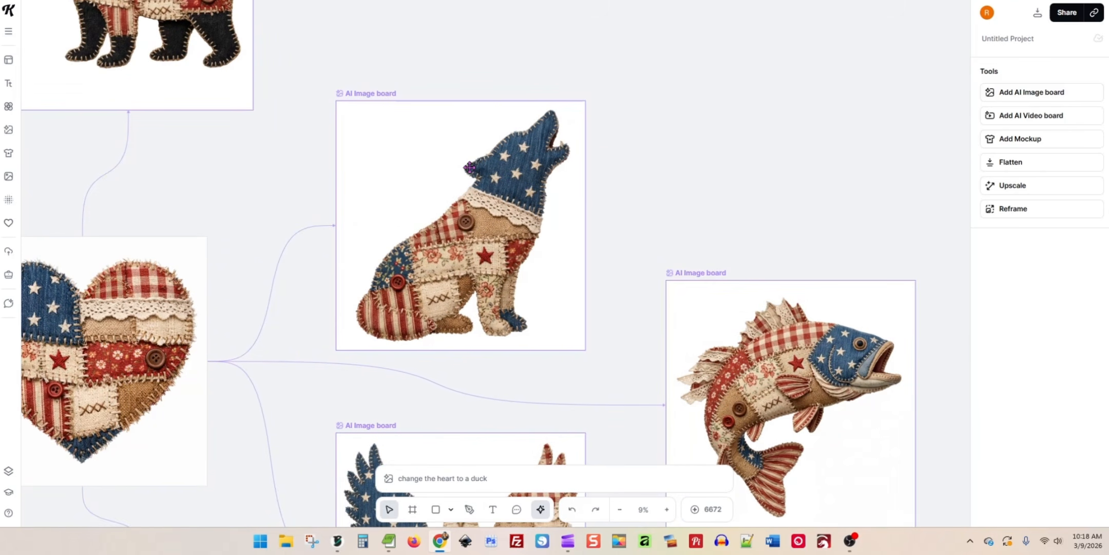
drag(299, 145, 345, 69)
scroll(345, 69, down, 5)
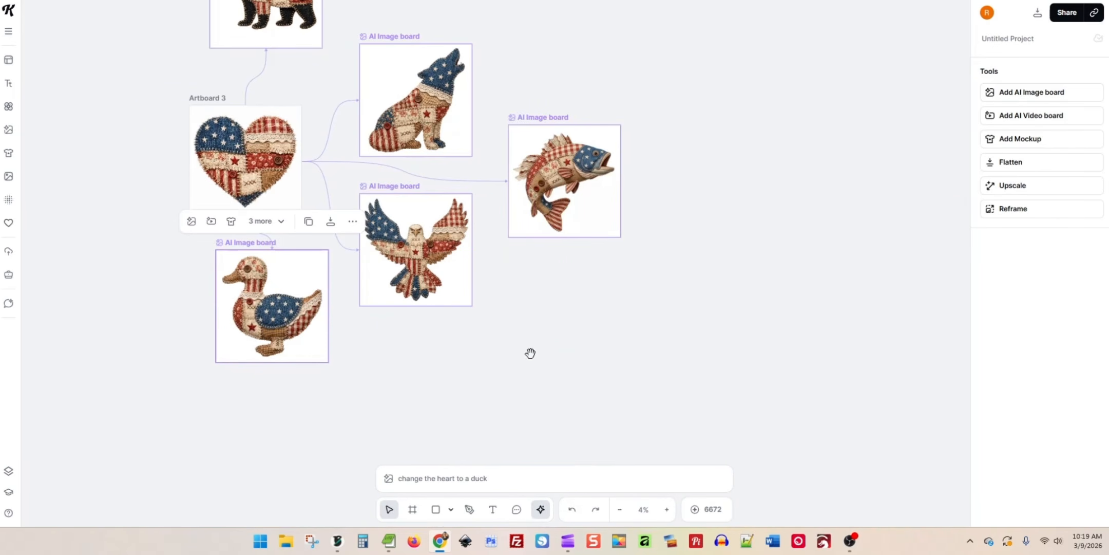
drag(530, 353, 815, 422)
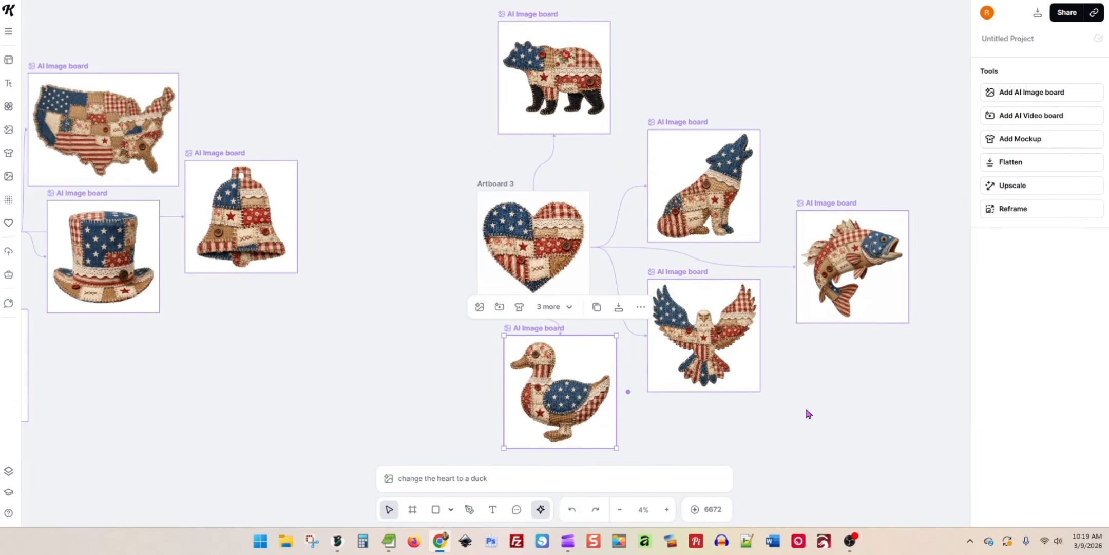
Move Artboard 3 together with its five linked AI Image boards closer to the Artboard 2 group.
scroll(809, 413, down, 2)
drag(516, 399, 568, 360)
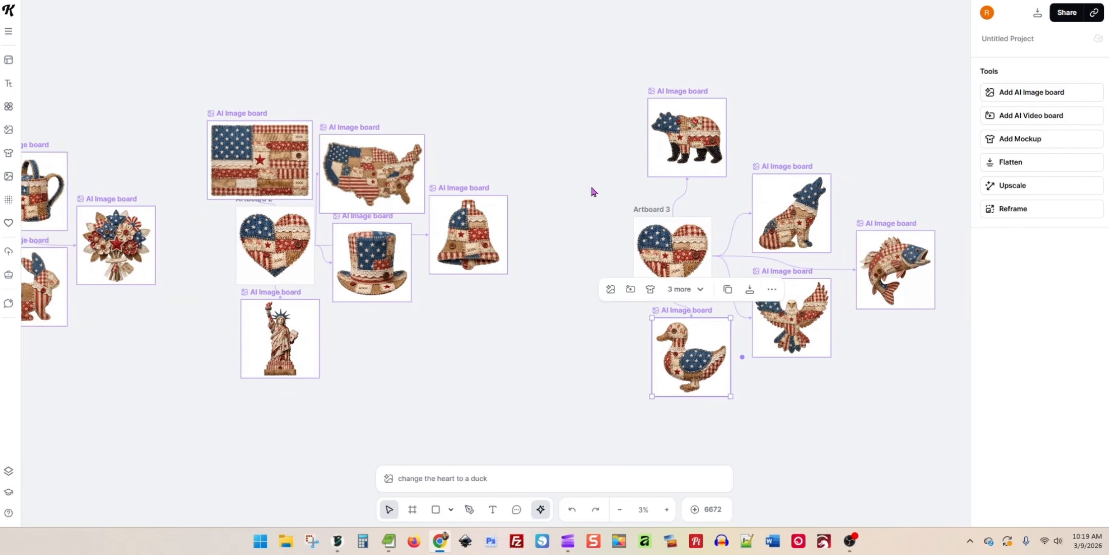
drag(606, 55, 945, 454)
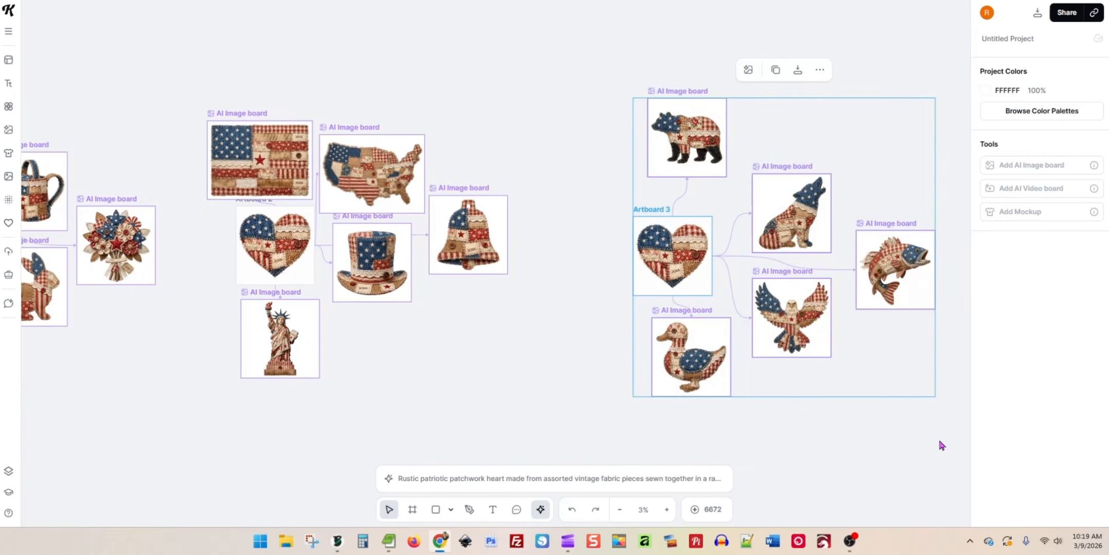
drag(771, 295, 696, 282)
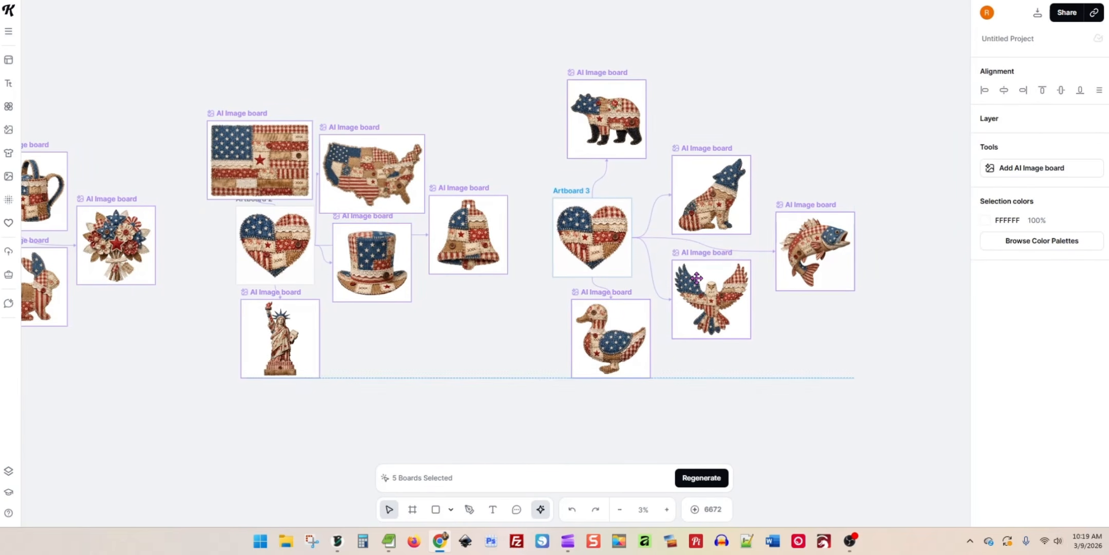
click(326, 427)
Nudge the wolf, bass fish and eagle boards slightly closer to Artboard 3.
drag(235, 411, 373, 403)
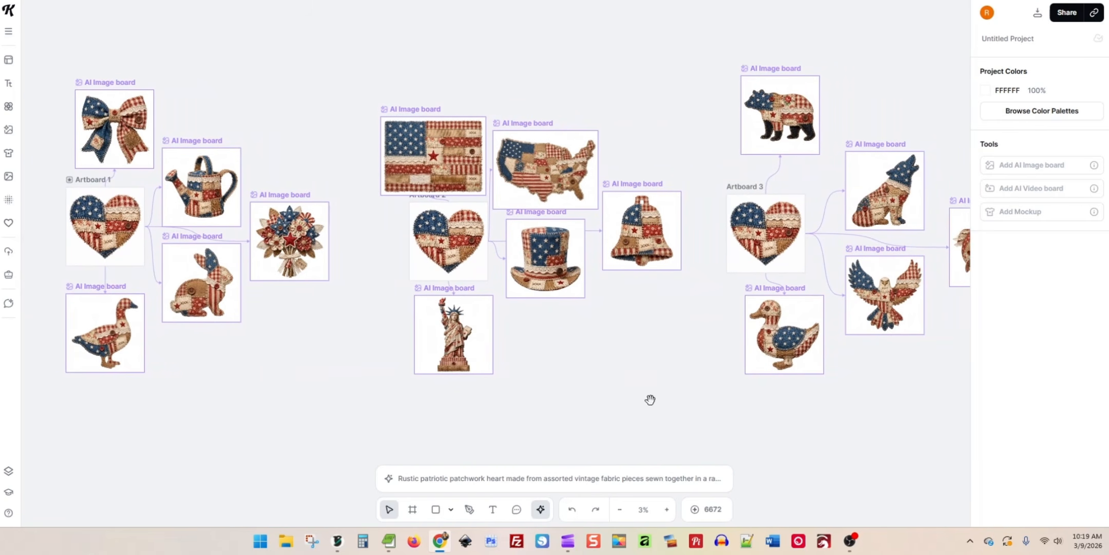
drag(651, 399, 609, 380)
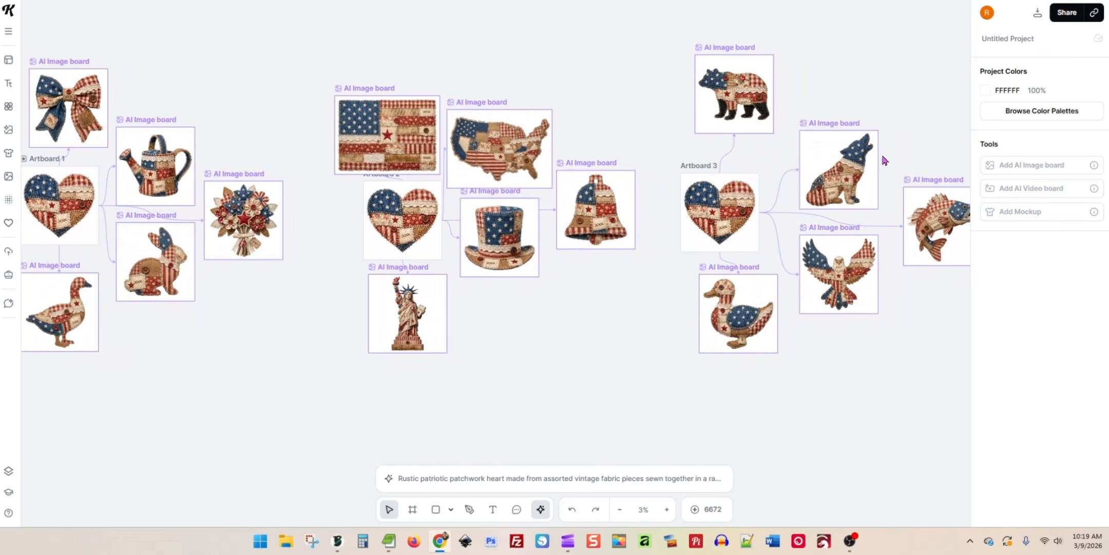
drag(850, 159, 843, 155)
drag(913, 229, 907, 223)
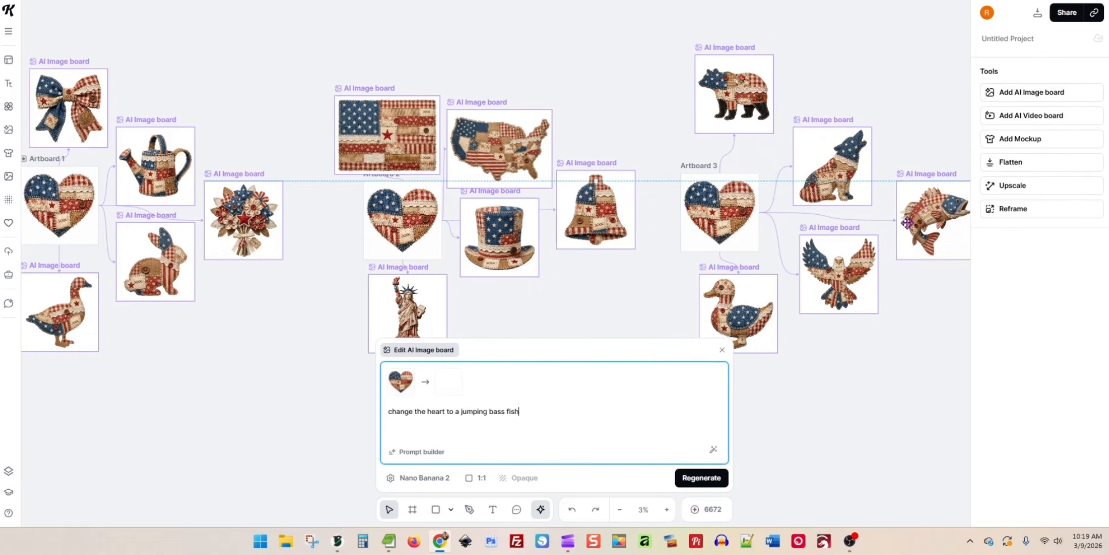
drag(824, 285, 817, 280)
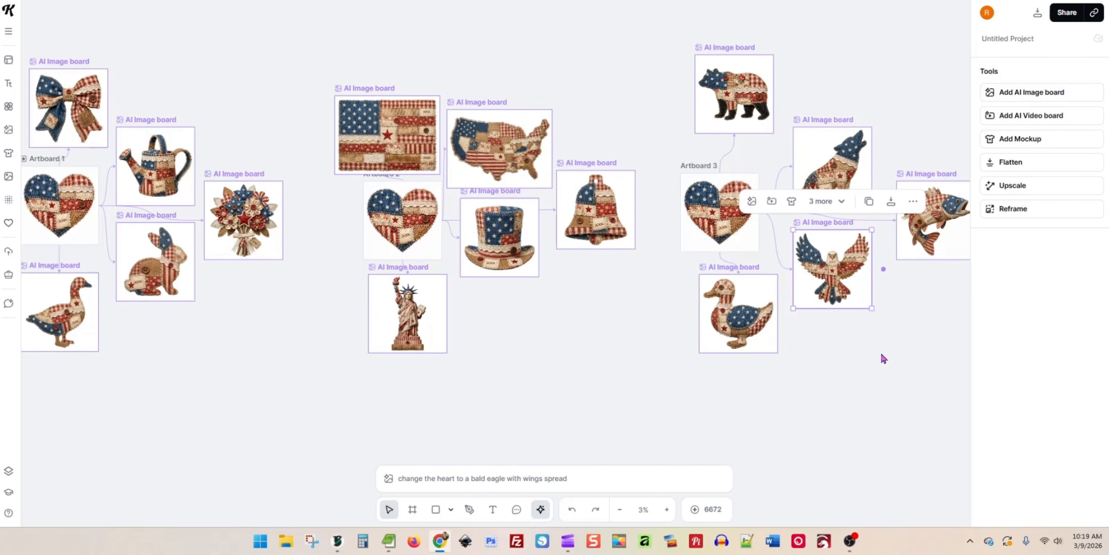
click(790, 407)
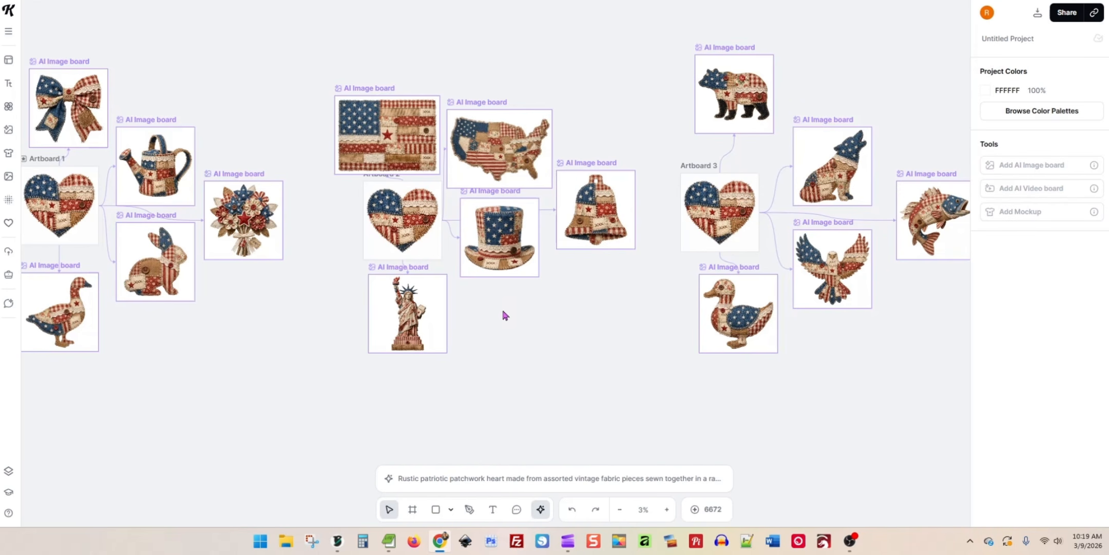
drag(827, 365, 579, 431)
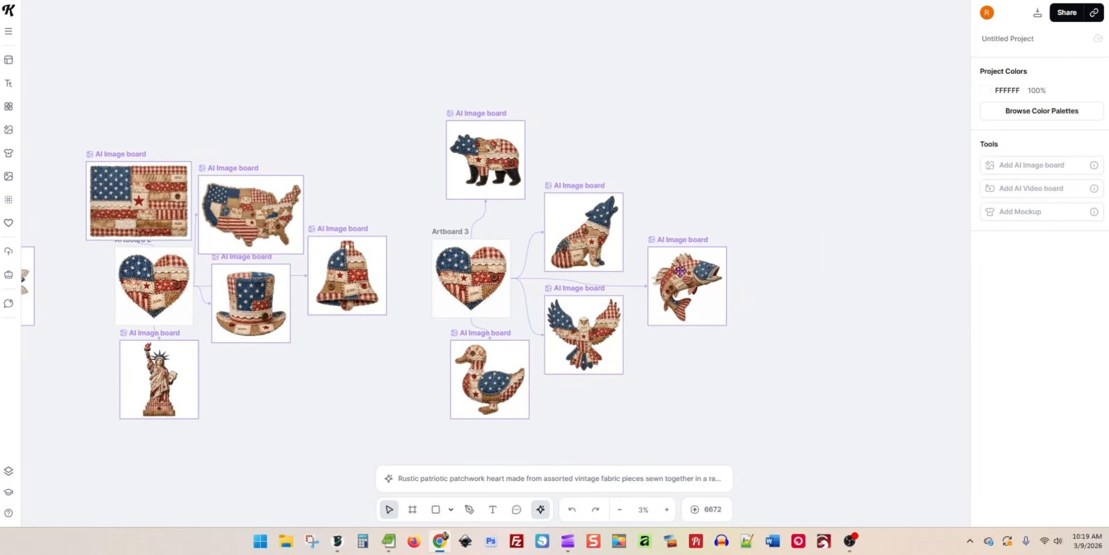
click(680, 270)
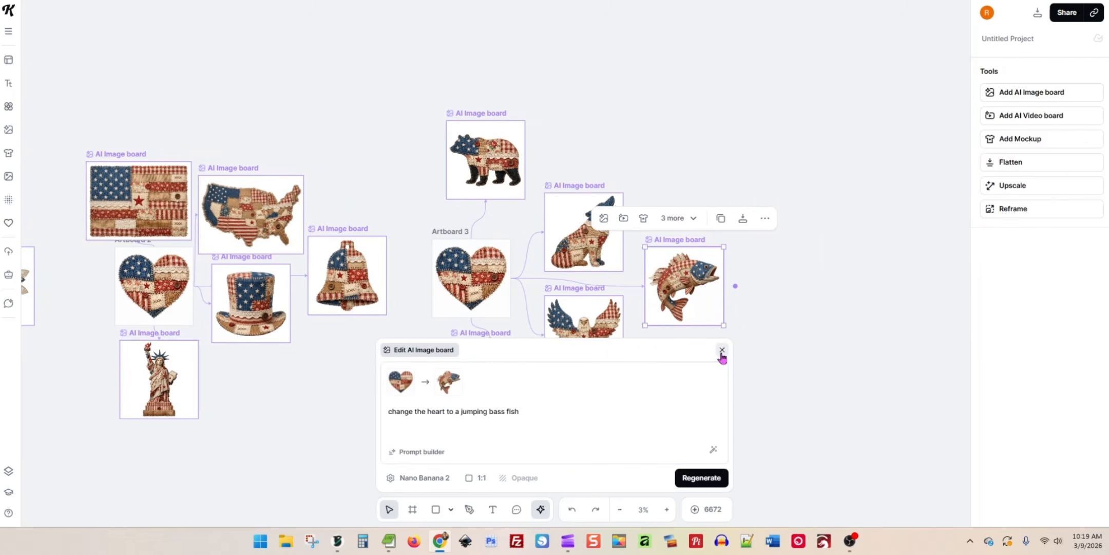
click(722, 349)
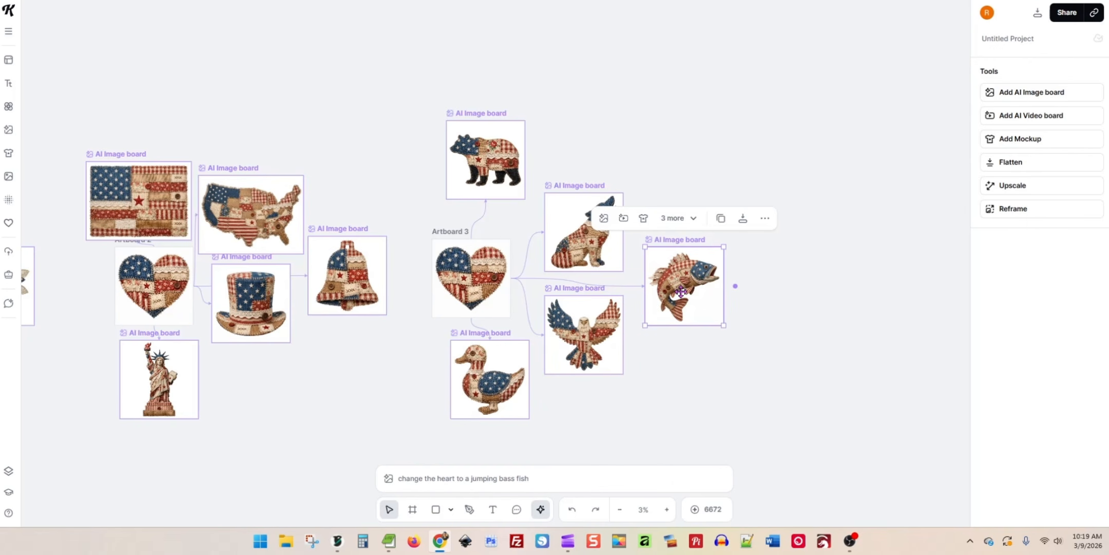
Check the quick export settings and the additional tools offered for the bass fish board.
click(743, 218)
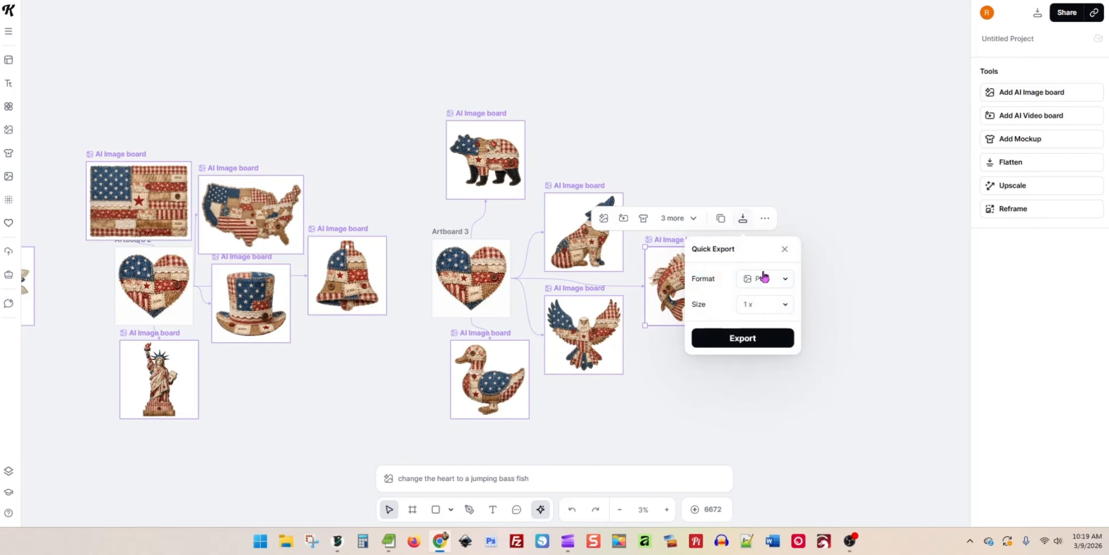
click(684, 278)
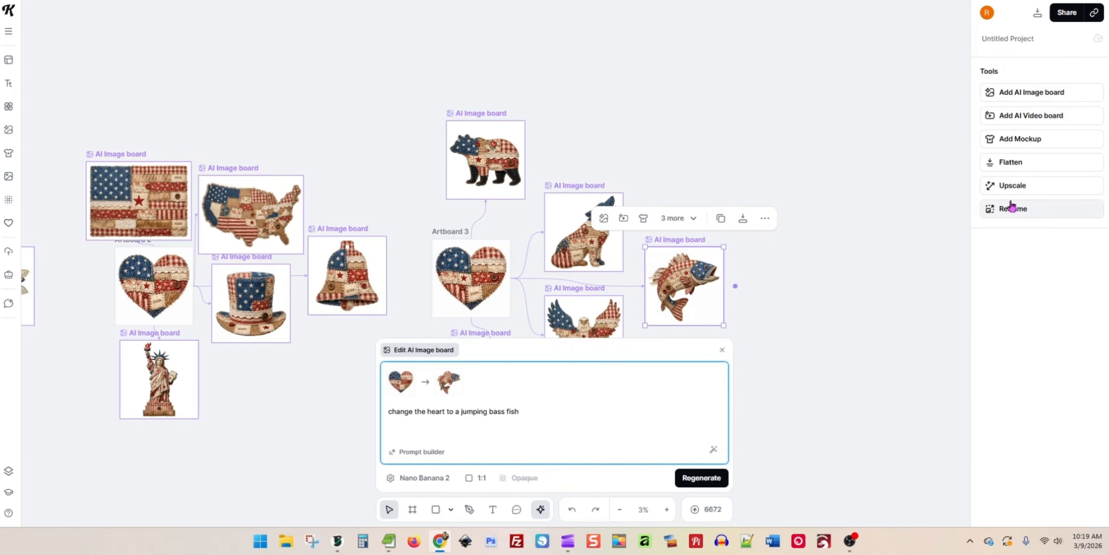
click(722, 351)
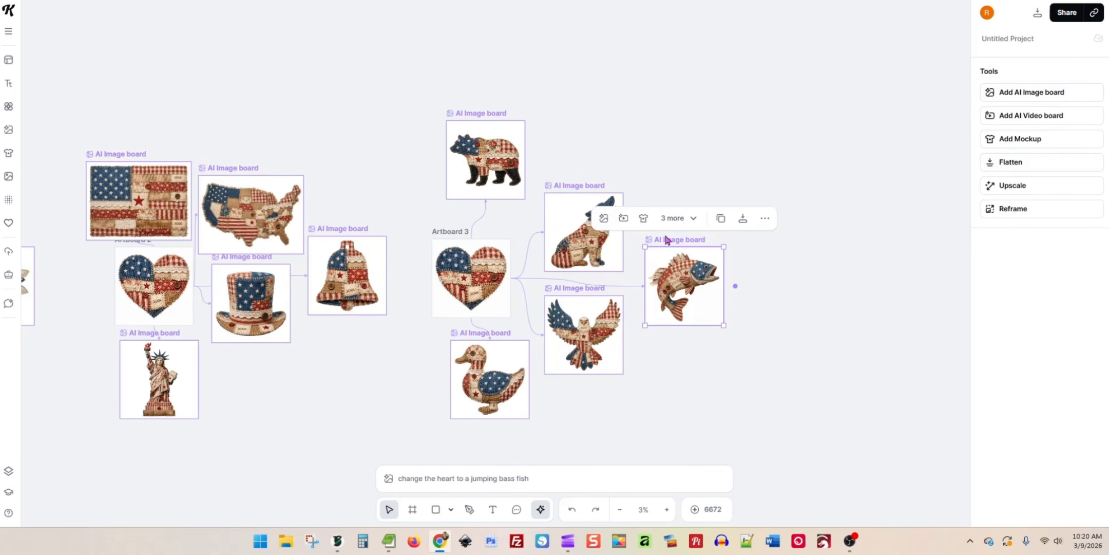
click(695, 221)
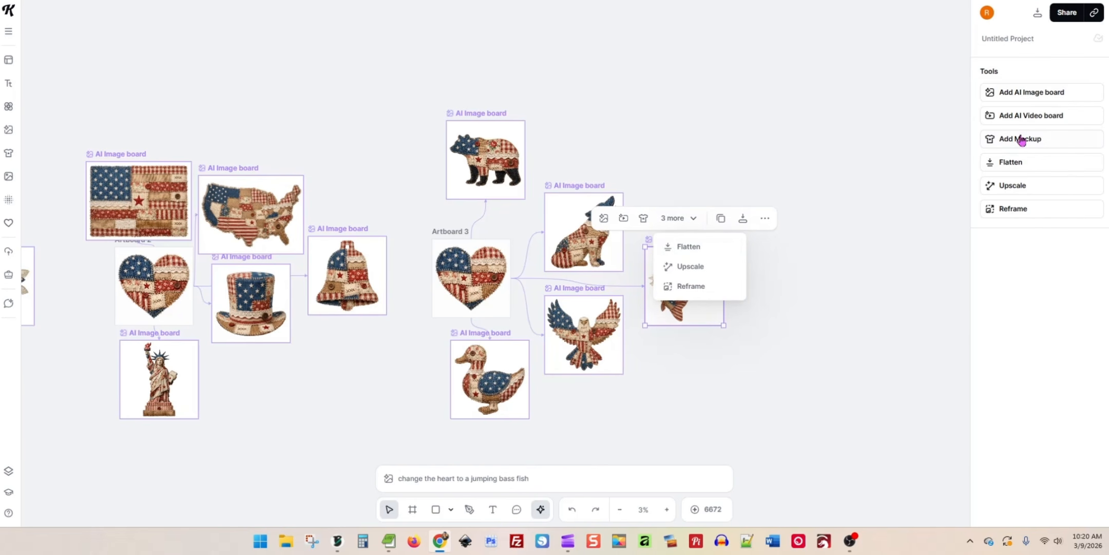
click(872, 168)
Flatten the bass fish and howling wolf boards into images and place them in the empty area beyond the Artboard 3 group.
click(705, 265)
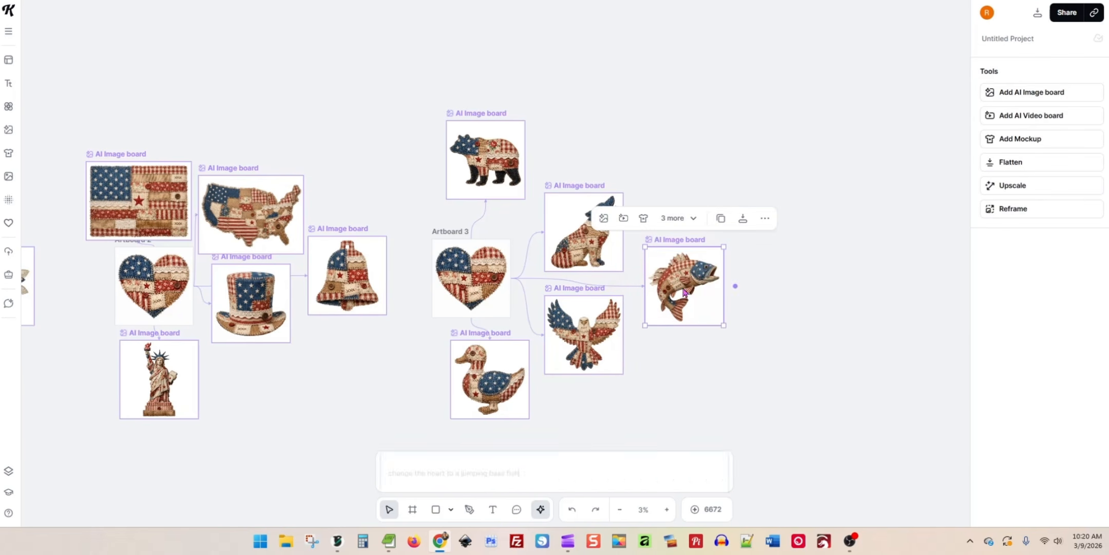
click(1032, 163)
drag(762, 311, 804, 119)
click(578, 198)
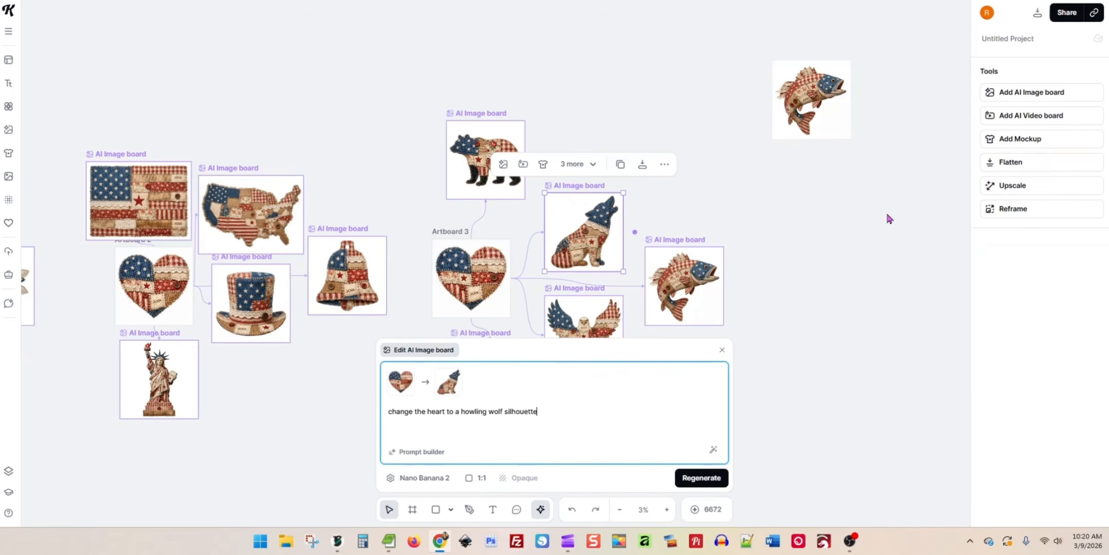
click(1008, 163)
drag(654, 231, 844, 192)
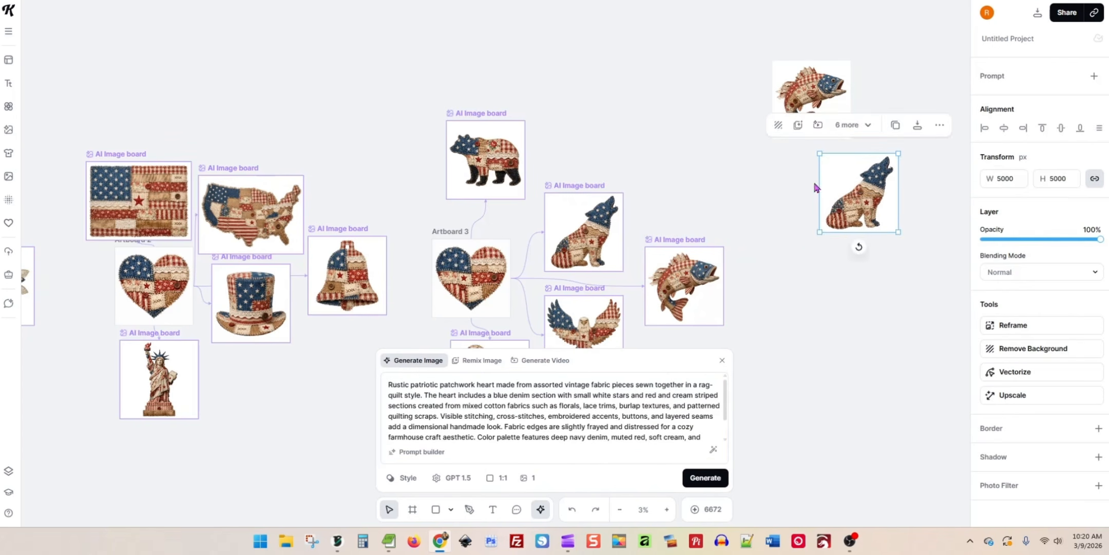
Flatten the bear and bald eagle boards into images and place them beside the flattened bass fish and wolf.
click(483, 167)
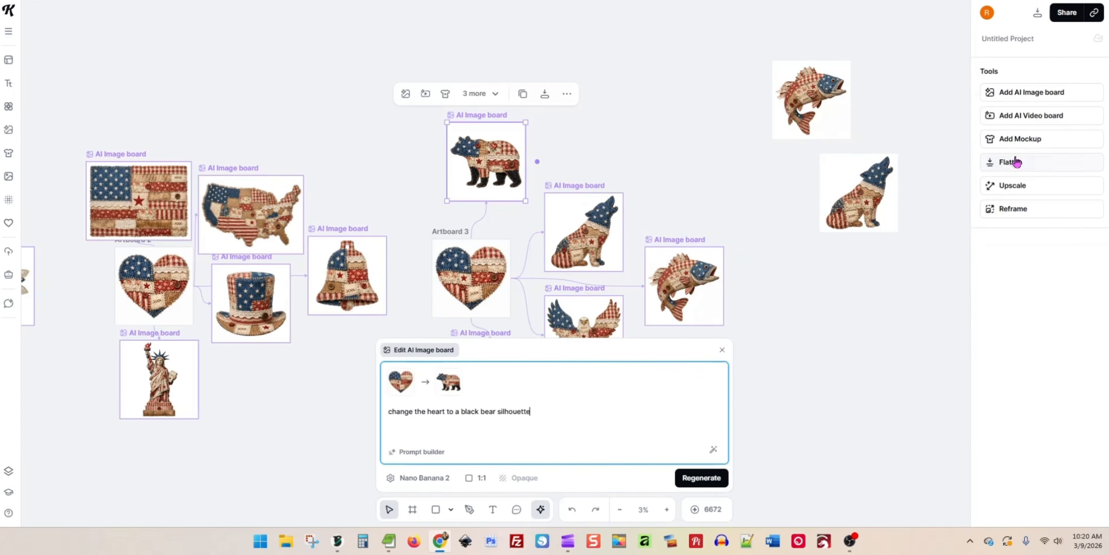
click(1017, 162)
drag(583, 149, 719, 80)
click(584, 317)
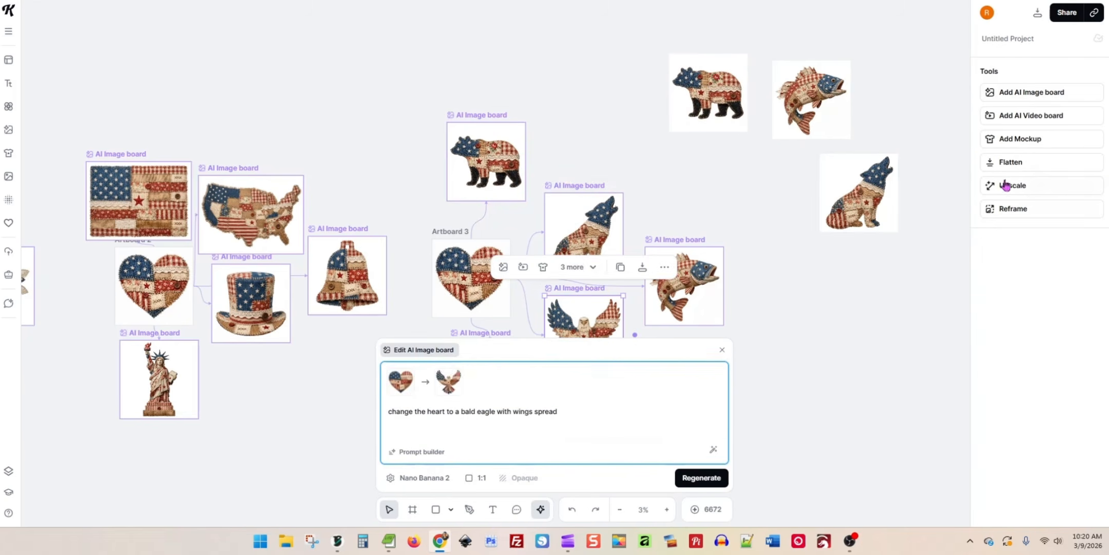
click(1009, 163)
drag(670, 319, 745, 194)
Flatten the duck board into an image and place it below the flattened eagle and wolf.
scroll(750, 303, down, 3)
click(508, 259)
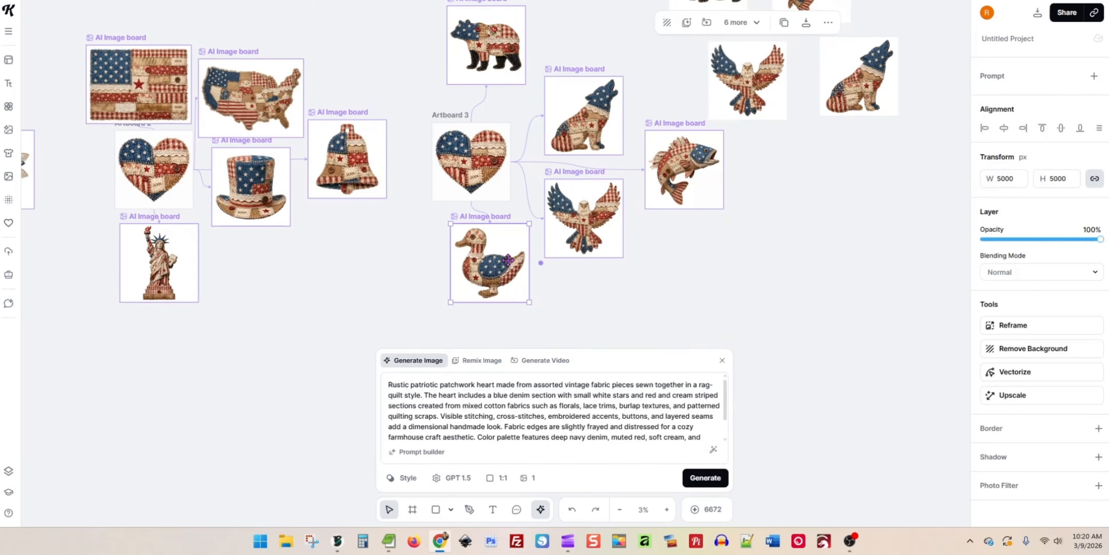
click(1008, 162)
drag(576, 262, 833, 184)
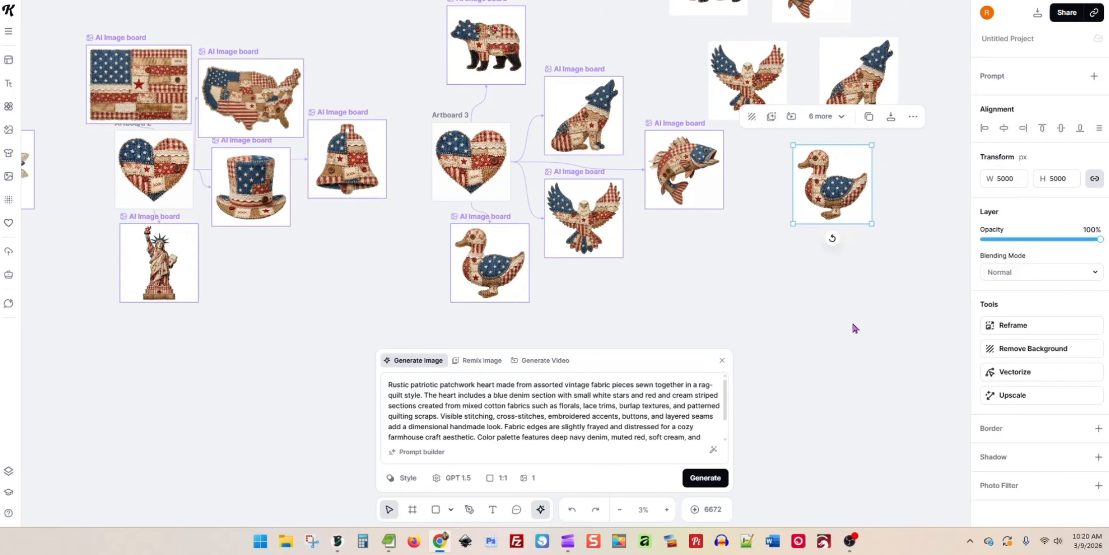
scroll(853, 324, up, 3)
scroll(731, 313, down, 3)
Delete the Artboard 3 heart and all its linked AI Image boards, including the bass fish board.
click(678, 170)
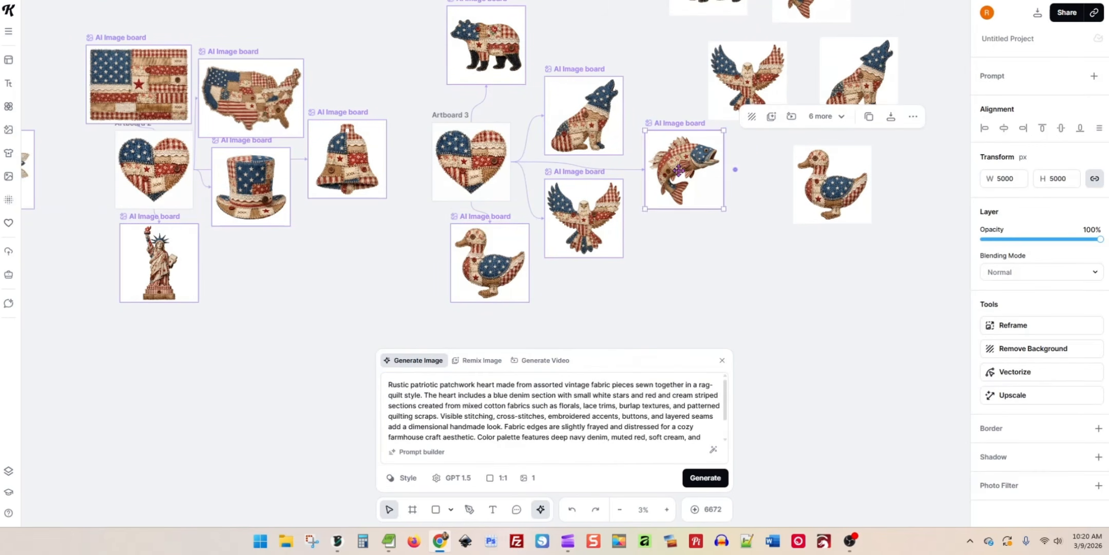
drag(679, 170, 621, 170)
drag(426, 2, 655, 332)
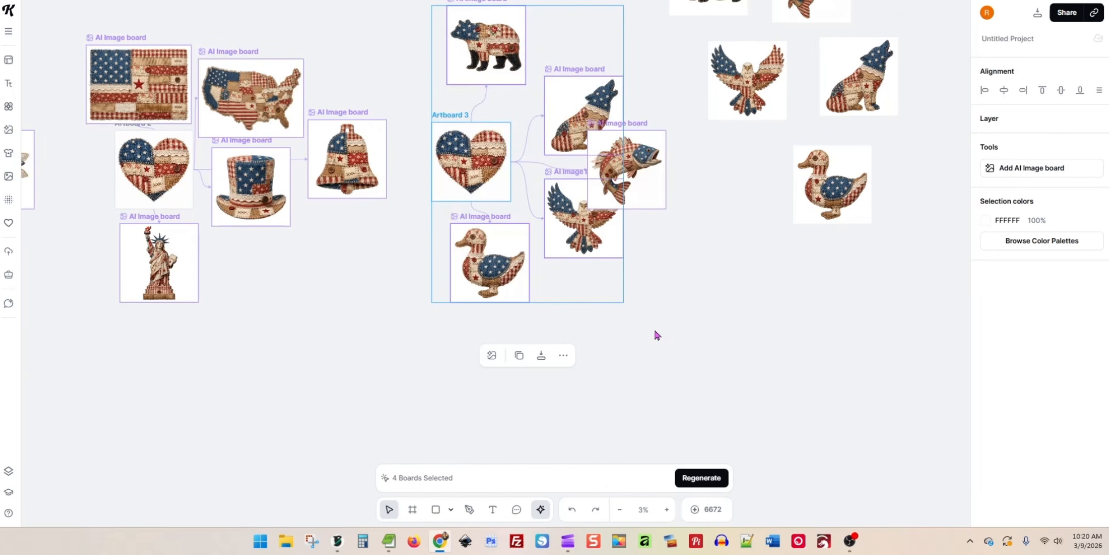
key(Delete)
drag(718, 204, 650, 314)
click(556, 290)
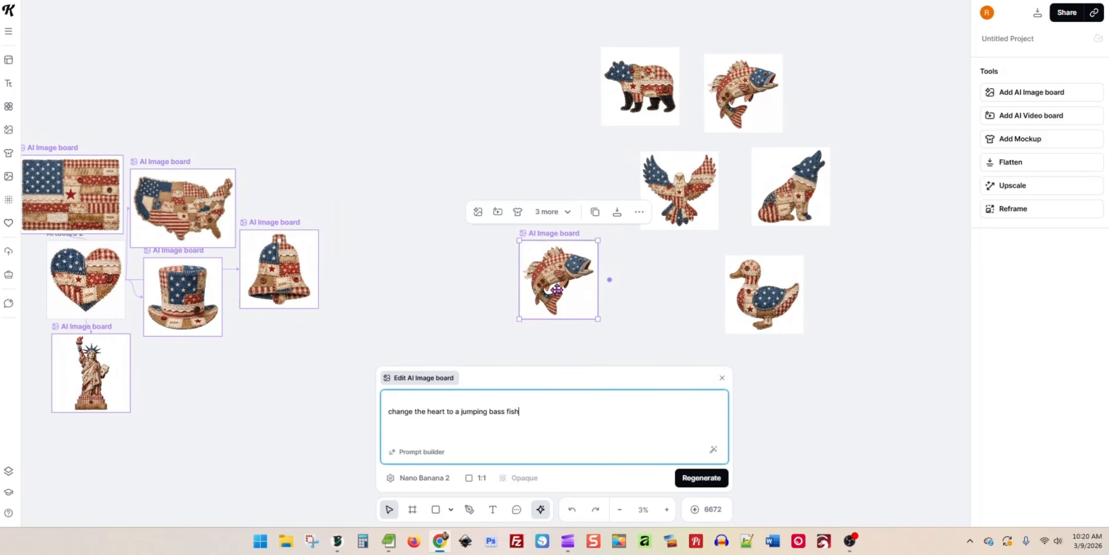
key(Delete)
Arrange the flattened images in two rows, with the bear and bass fish above the duck, eagle and wolf.
drag(762, 297, 538, 189)
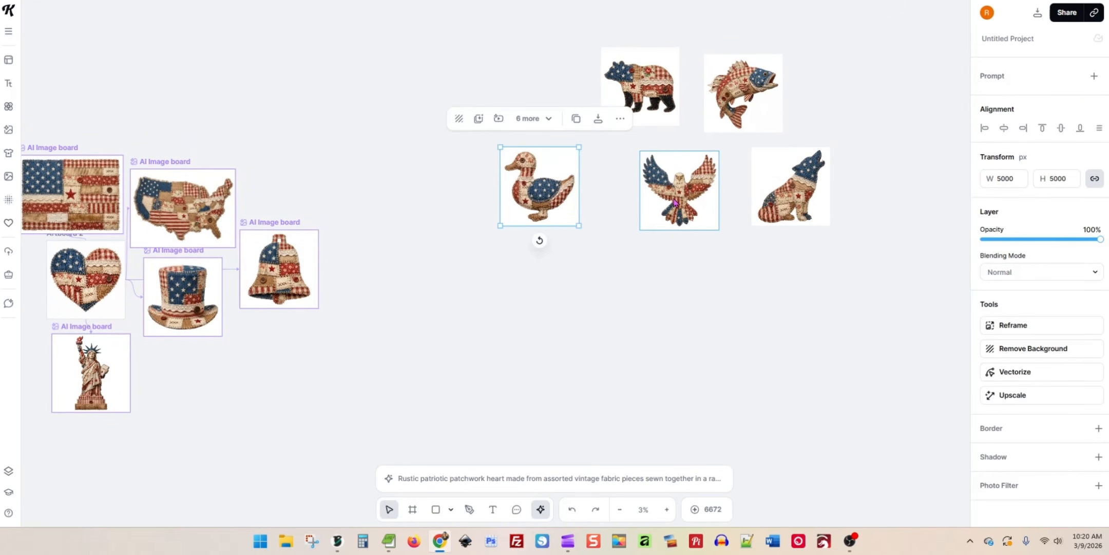
drag(674, 194, 644, 191)
drag(791, 195, 767, 195)
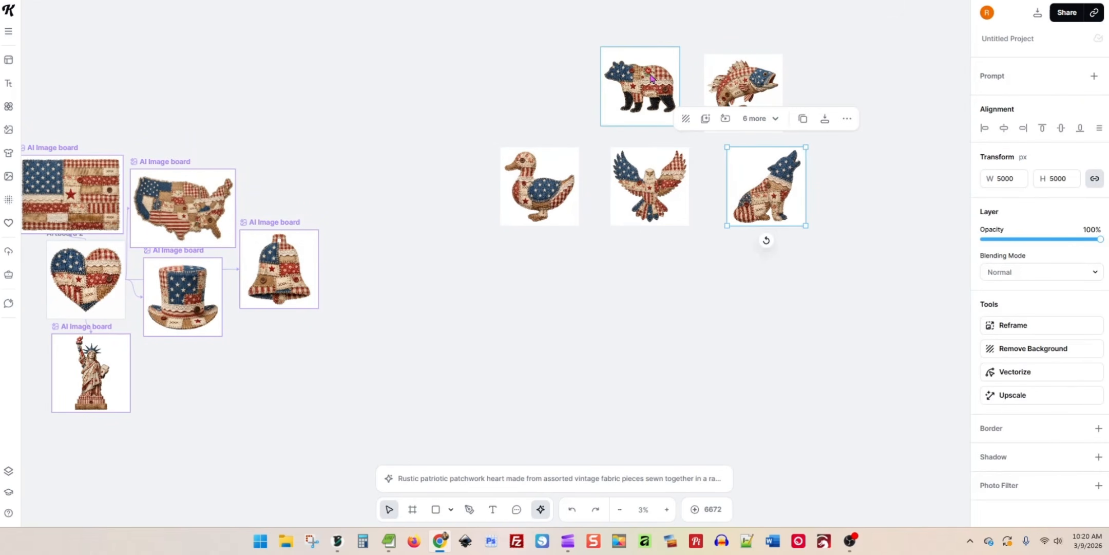
drag(642, 69, 612, 71)
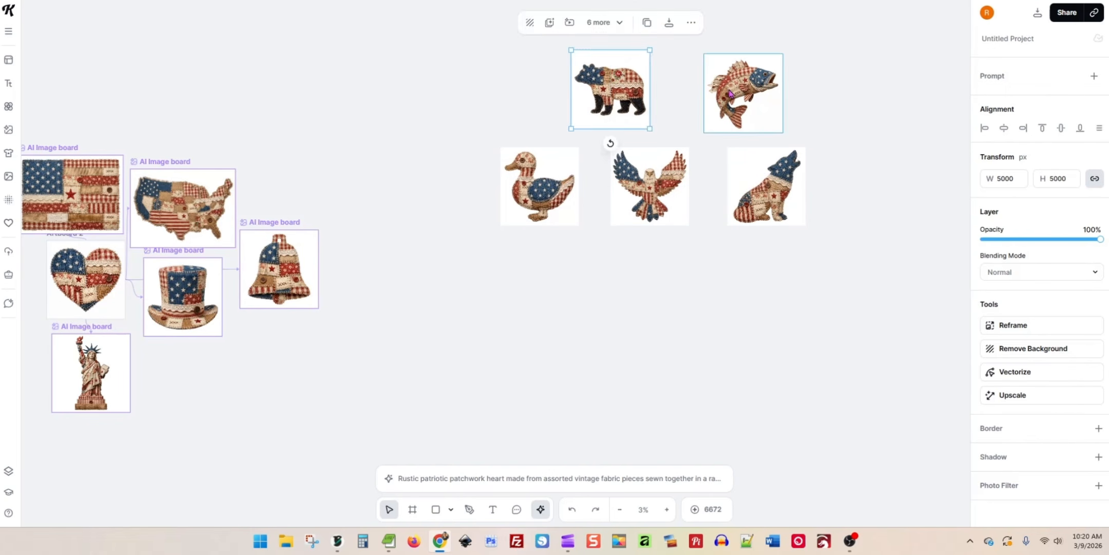
drag(737, 93, 715, 90)
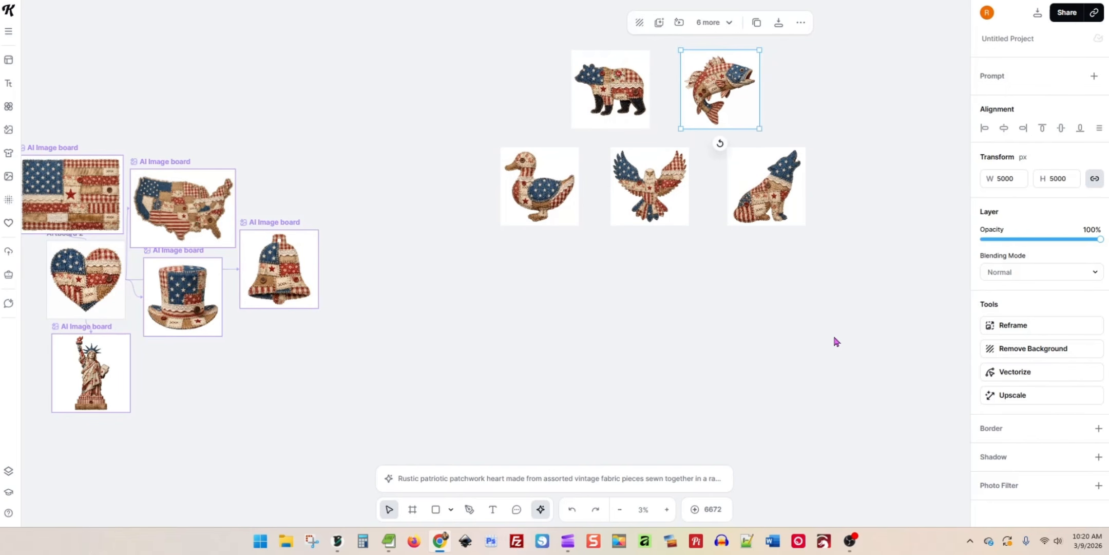
scroll(838, 342, up, 3)
scroll(838, 342, up, 1)
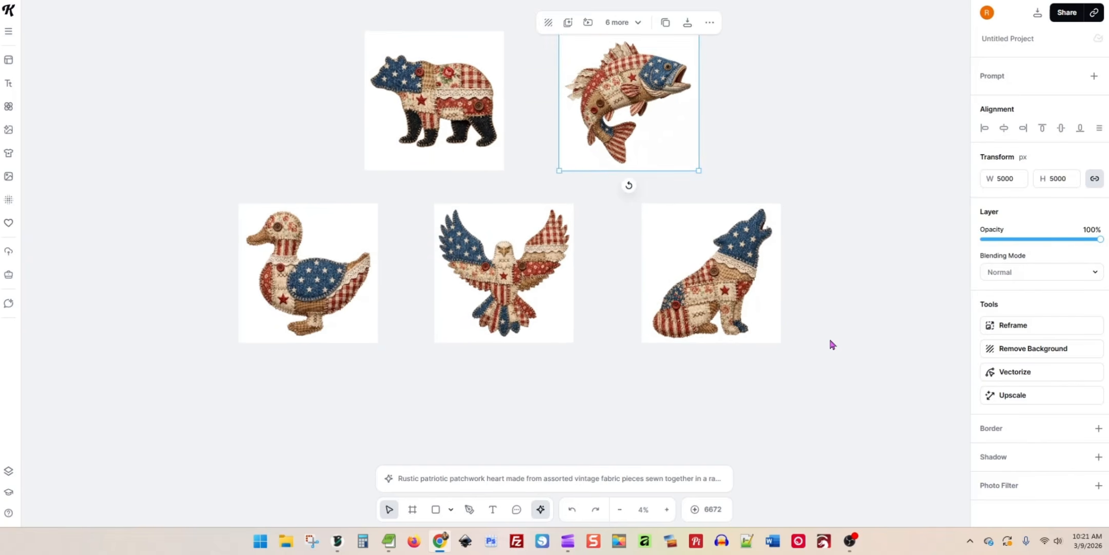
drag(813, 291, 842, 337)
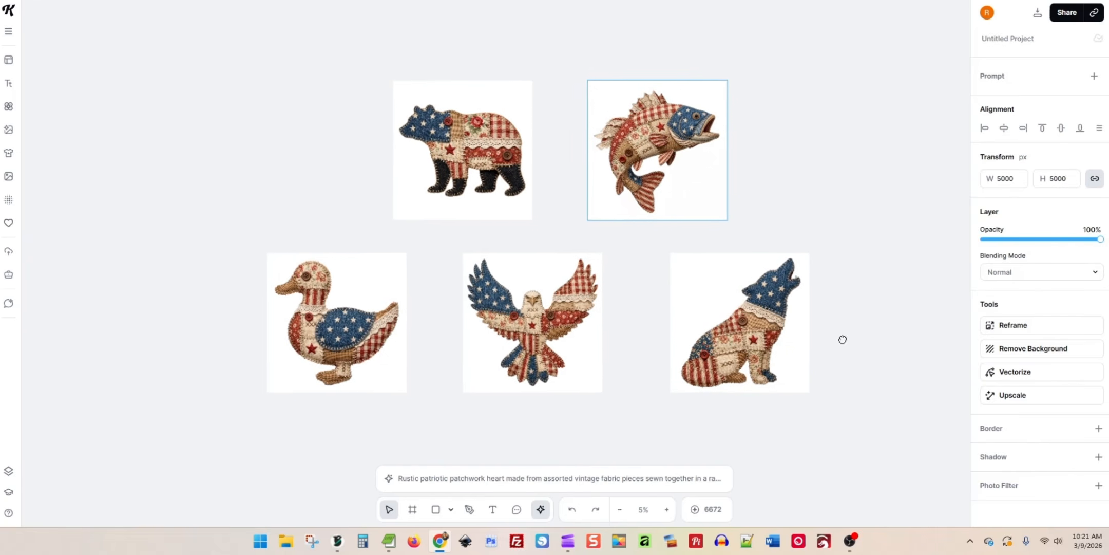
Remove the backgrounds from the bear, bass fish, duck, eagle and wolf images one at a time.
click(486, 144)
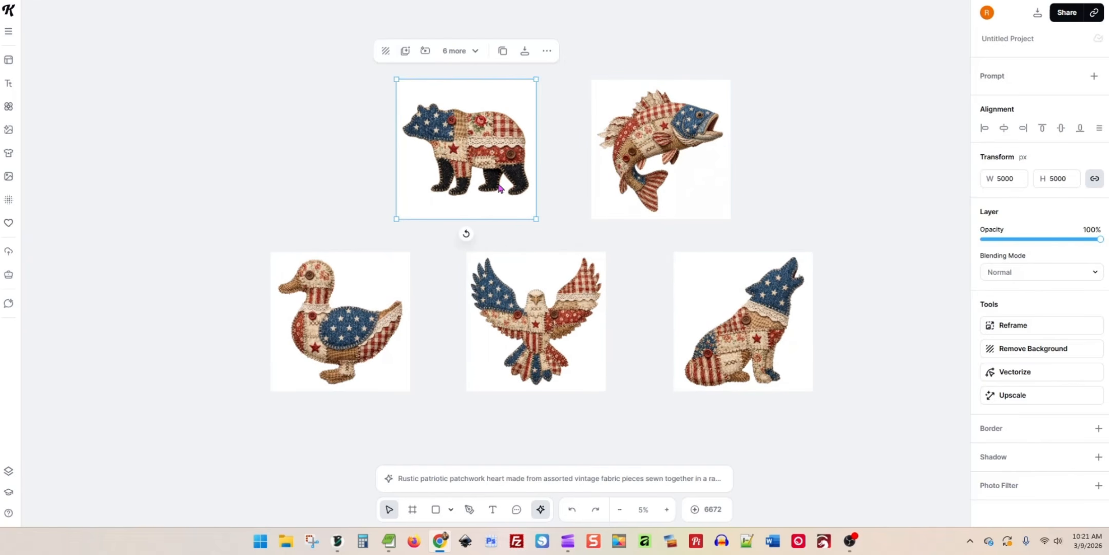
click(1020, 352)
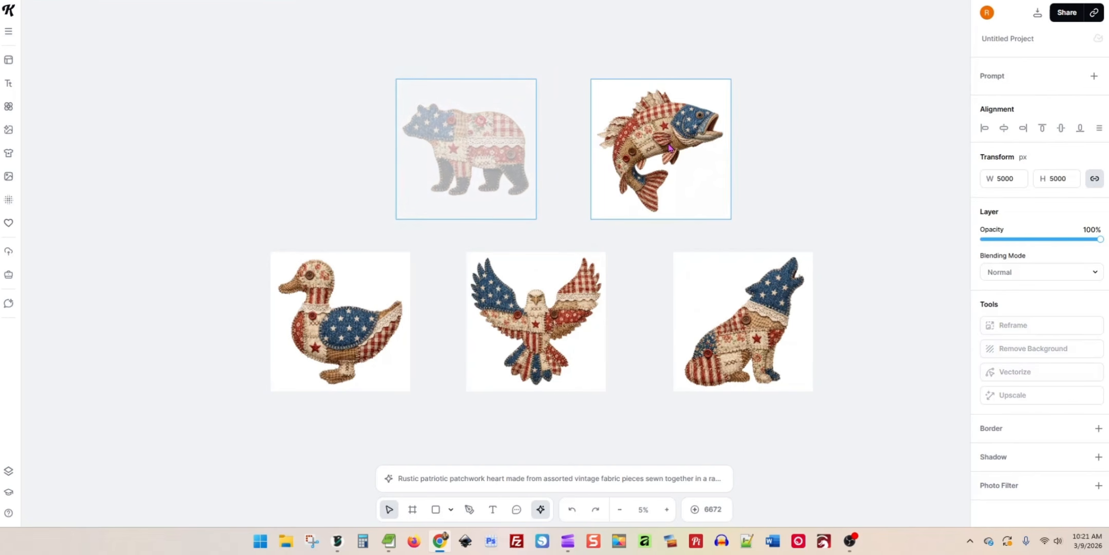
click(669, 148)
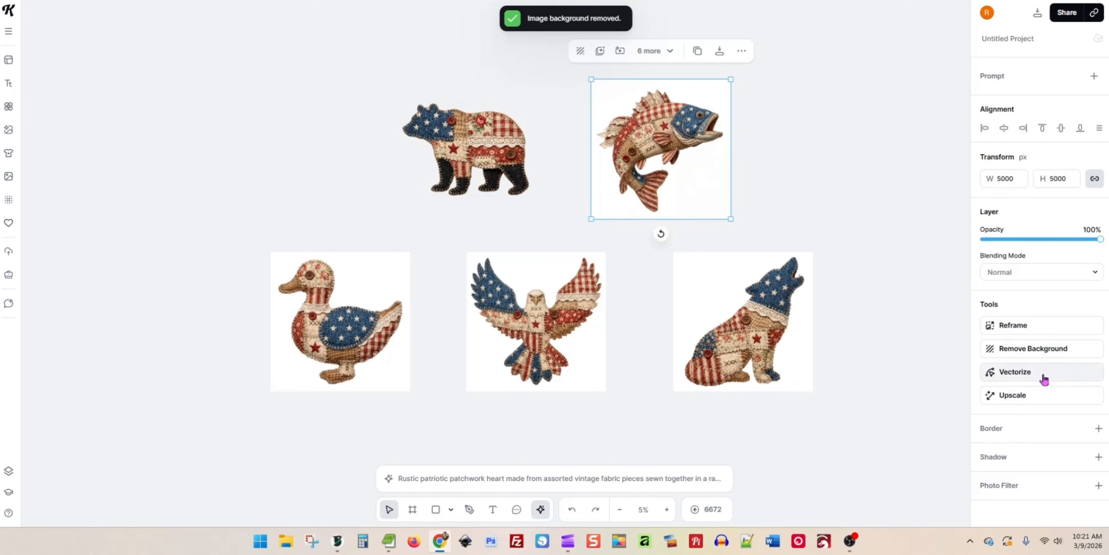
click(1034, 349)
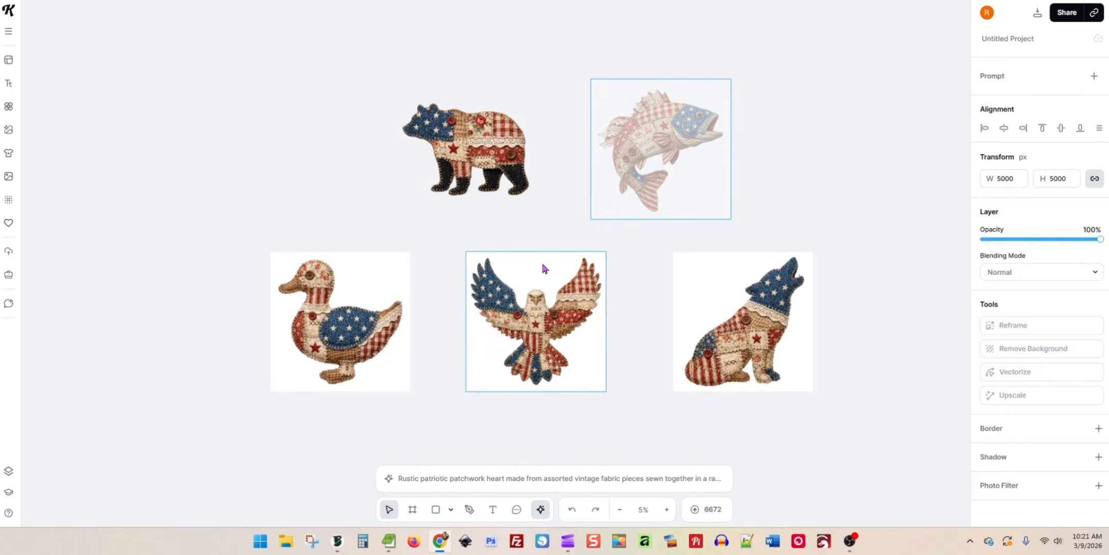
click(335, 357)
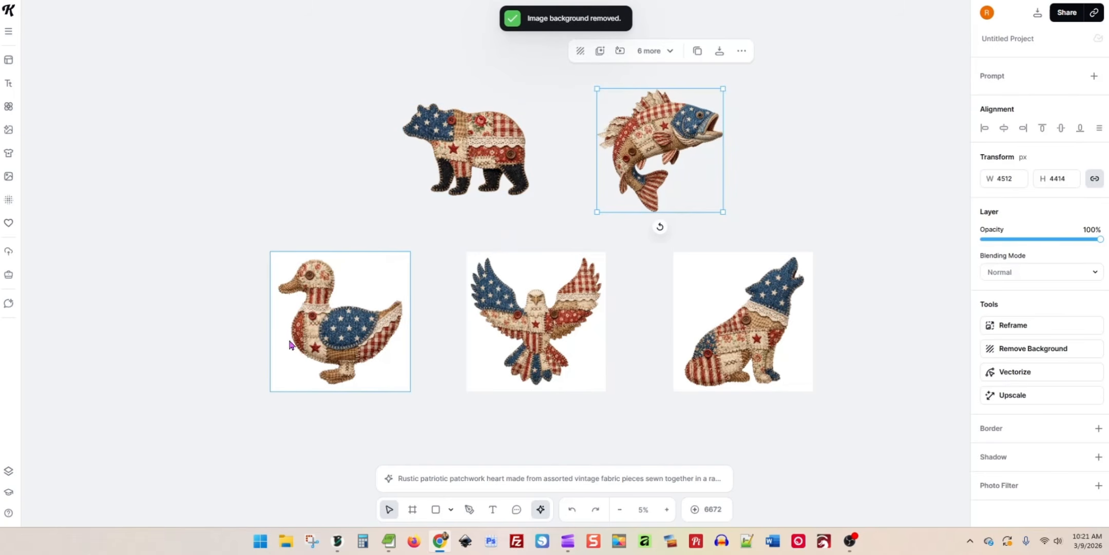
click(1033, 349)
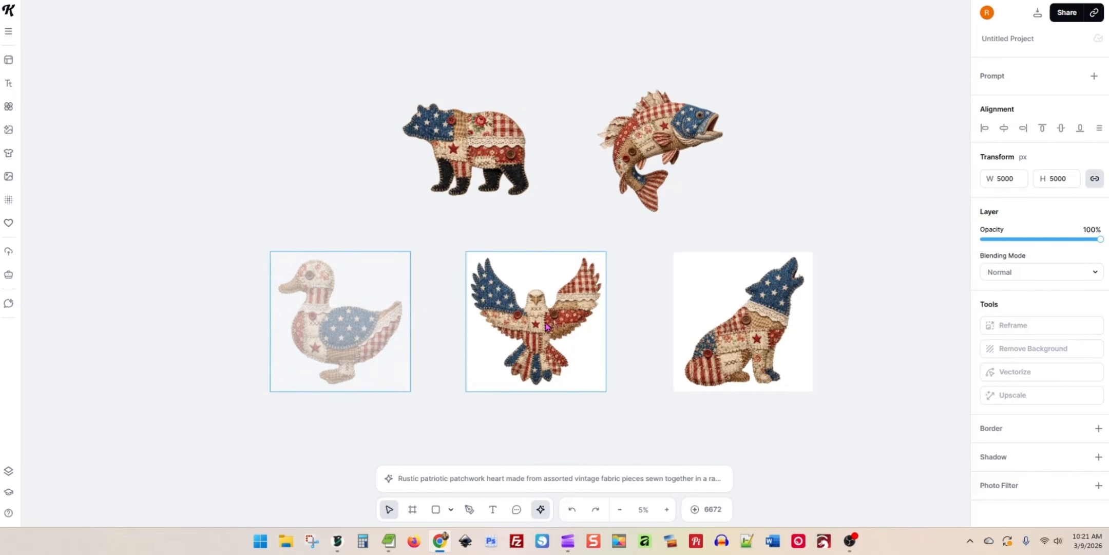
click(552, 327)
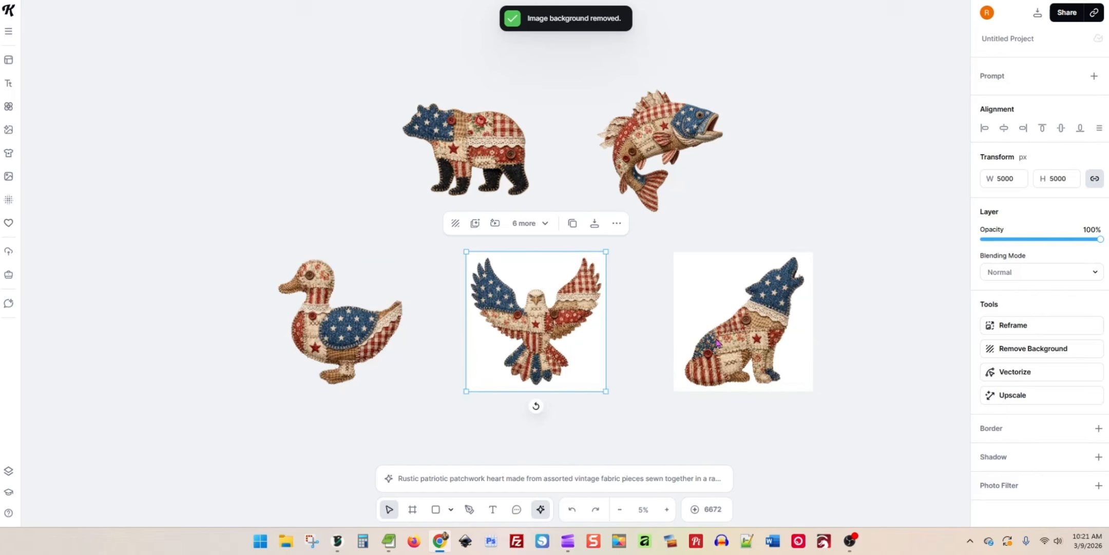
click(1034, 353)
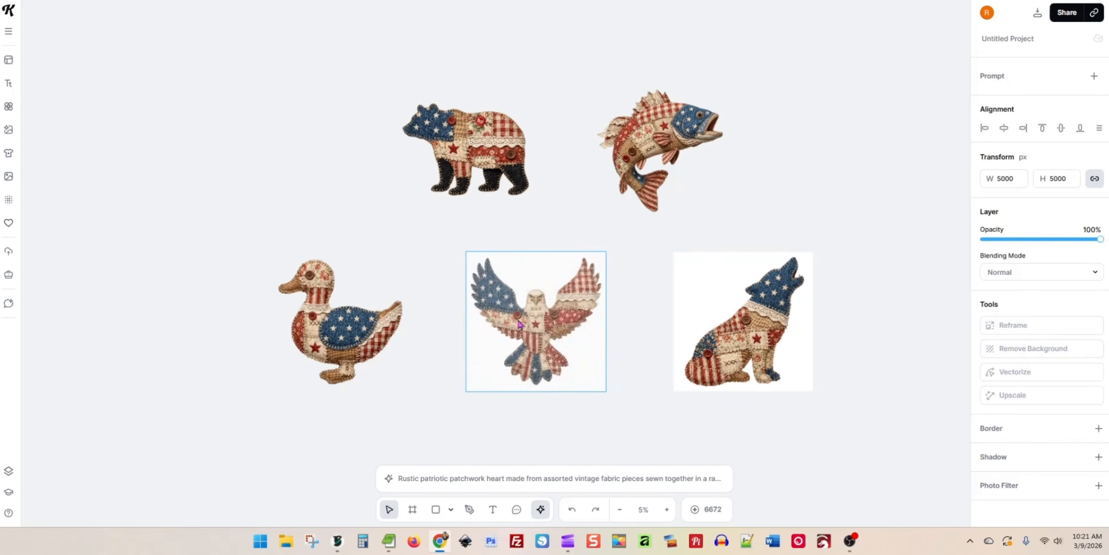
click(744, 329)
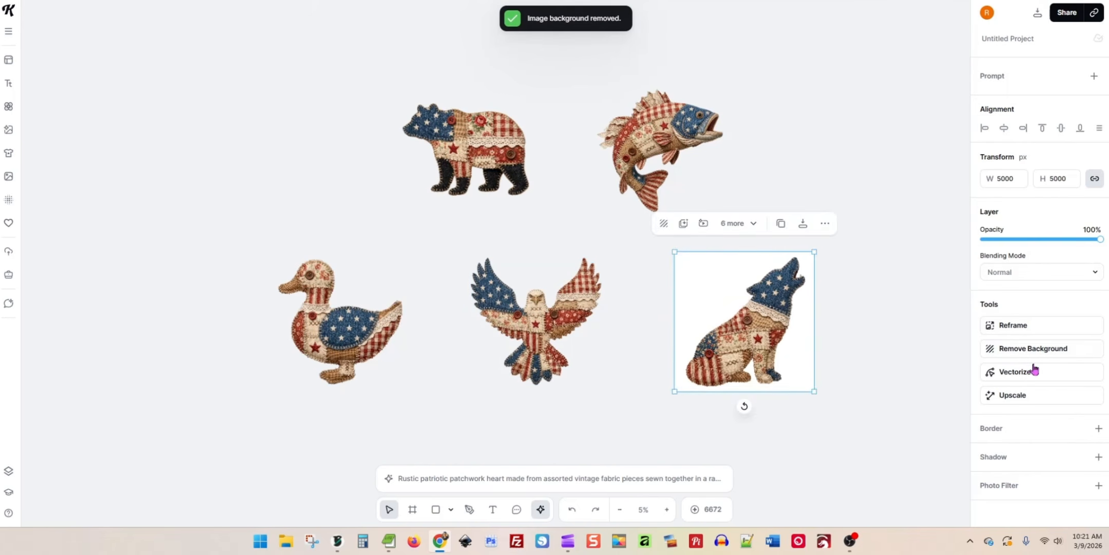
click(1033, 348)
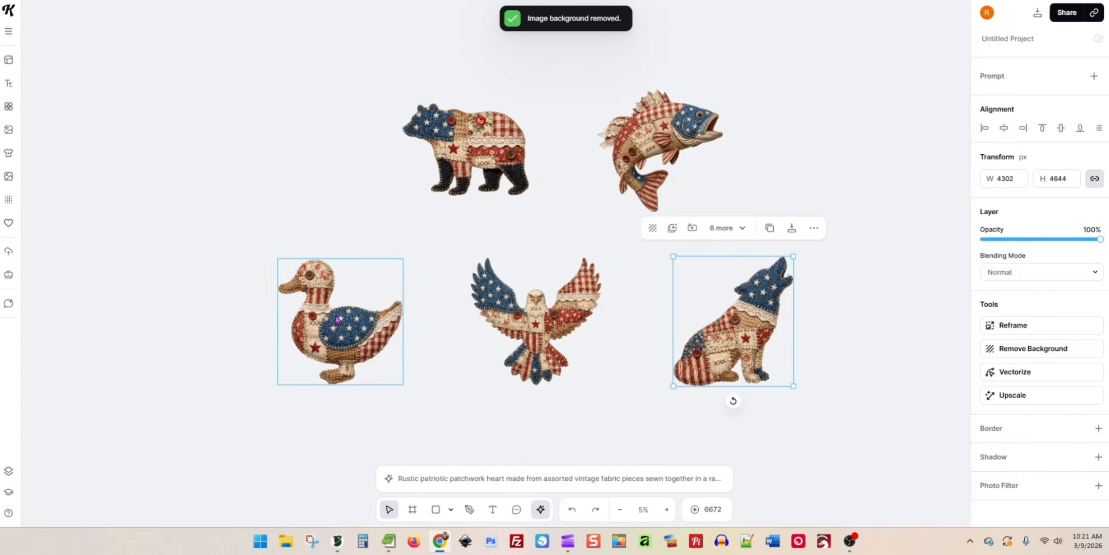
Move the duck, eagle and wolf closer together beneath the bear and bass fish.
drag(337, 319, 355, 259)
drag(722, 362, 710, 312)
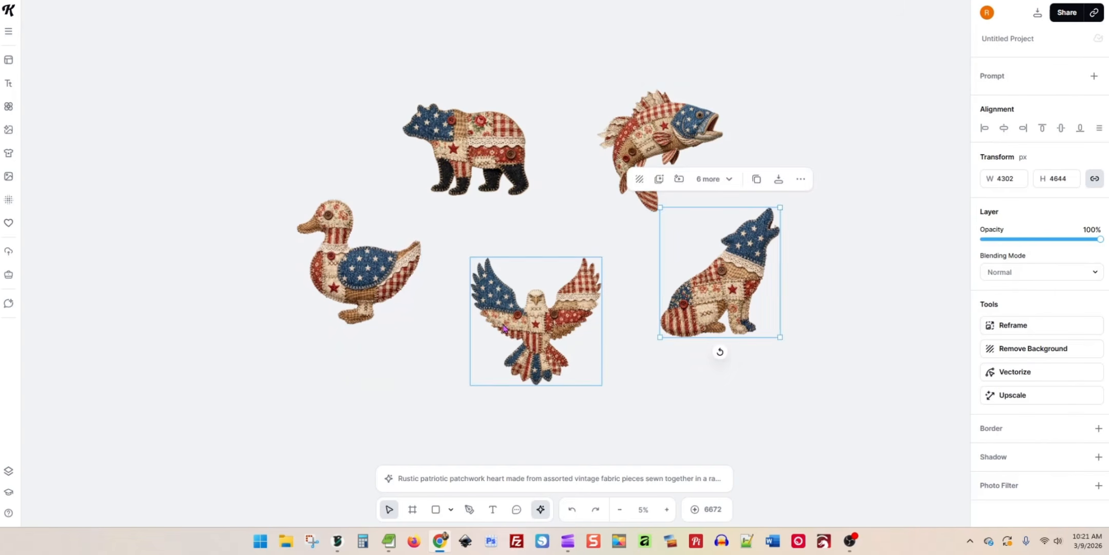
drag(478, 327, 488, 297)
drag(332, 271, 350, 268)
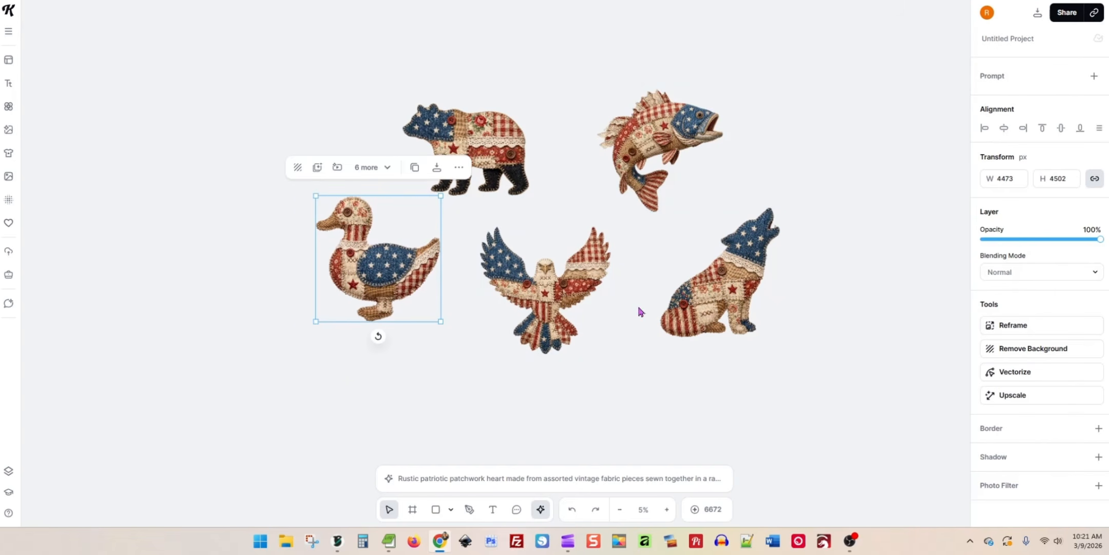
drag(719, 287, 707, 285)
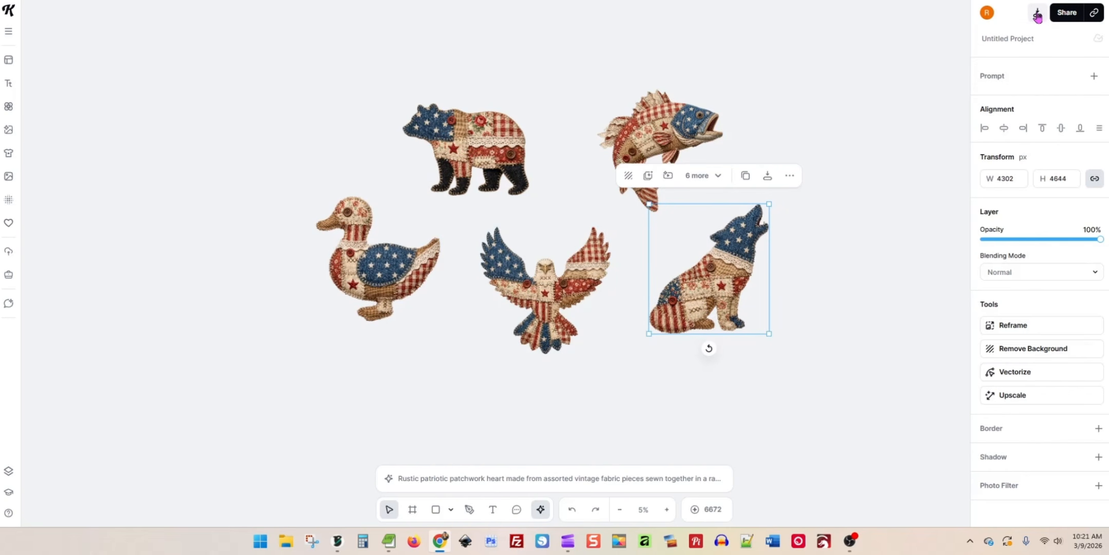
Turn on Optimize Quality in the download settings and check the list of artboards available for export.
click(1038, 13)
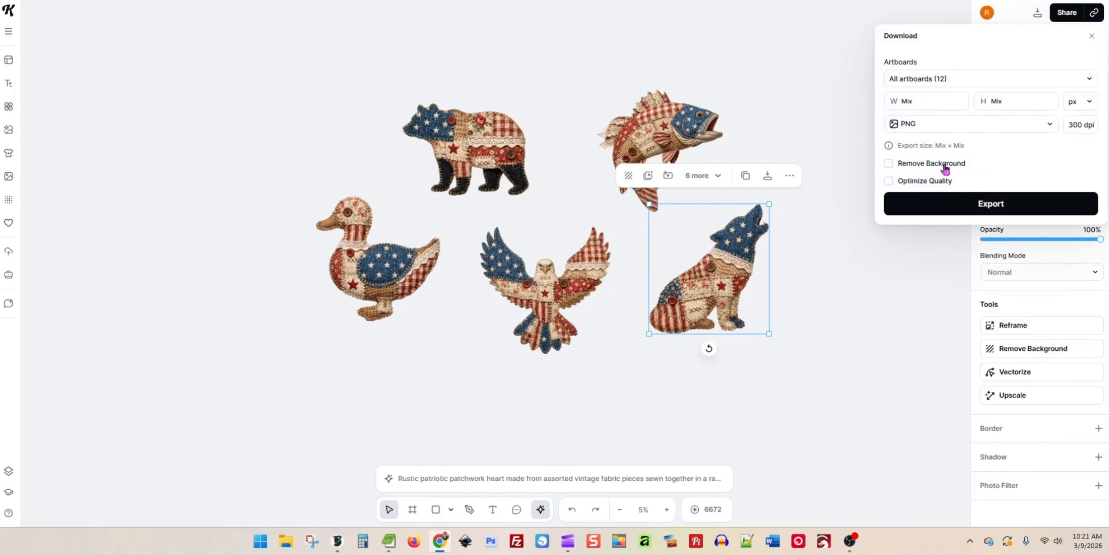
click(925, 181)
click(945, 81)
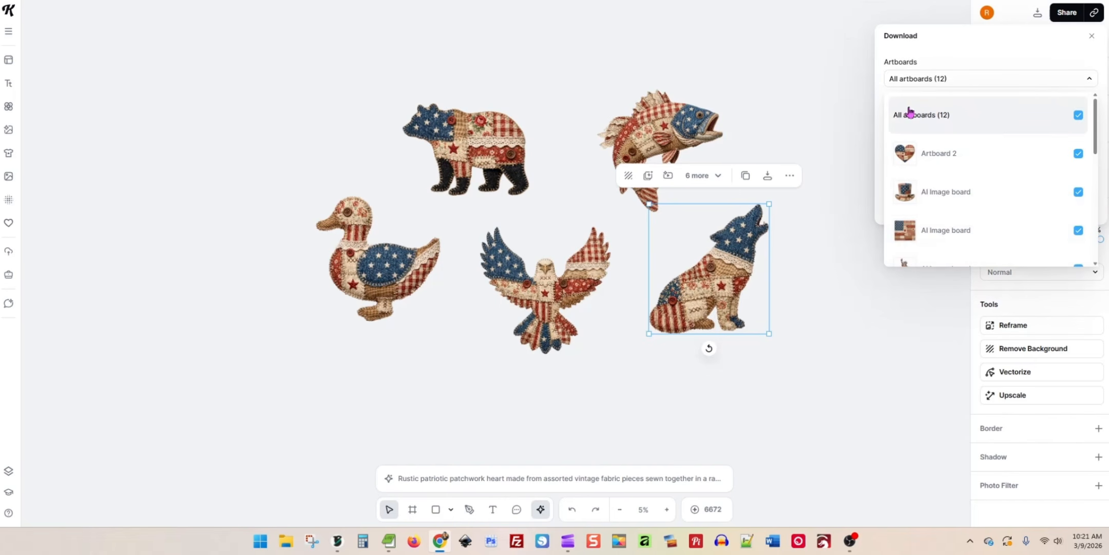
click(1076, 117)
click(870, 118)
Select all five animal images and compare their download settings with the quick export format and size options.
drag(262, 25, 862, 424)
click(1037, 16)
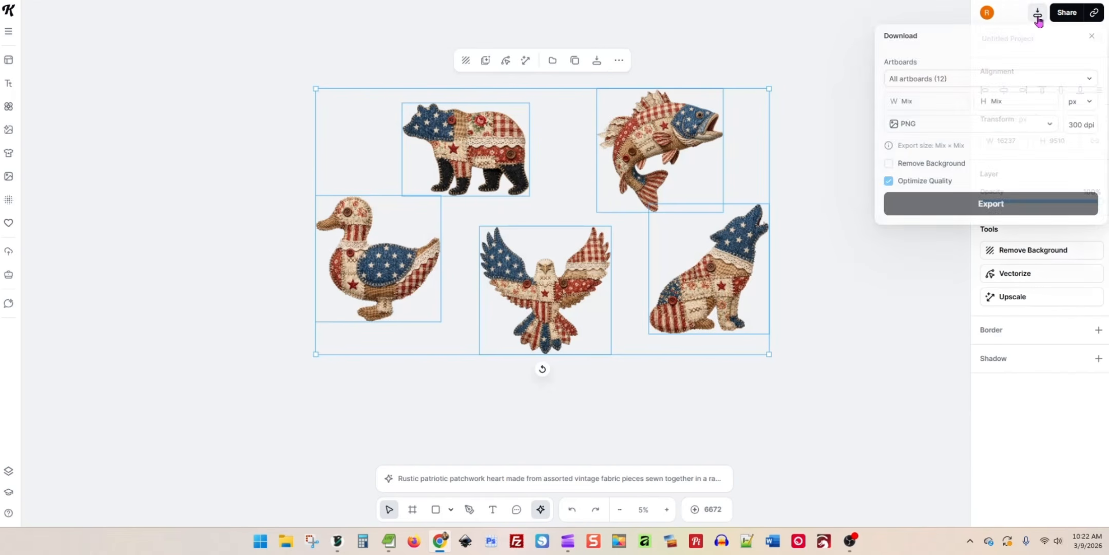
click(804, 130)
drag(360, 103, 856, 387)
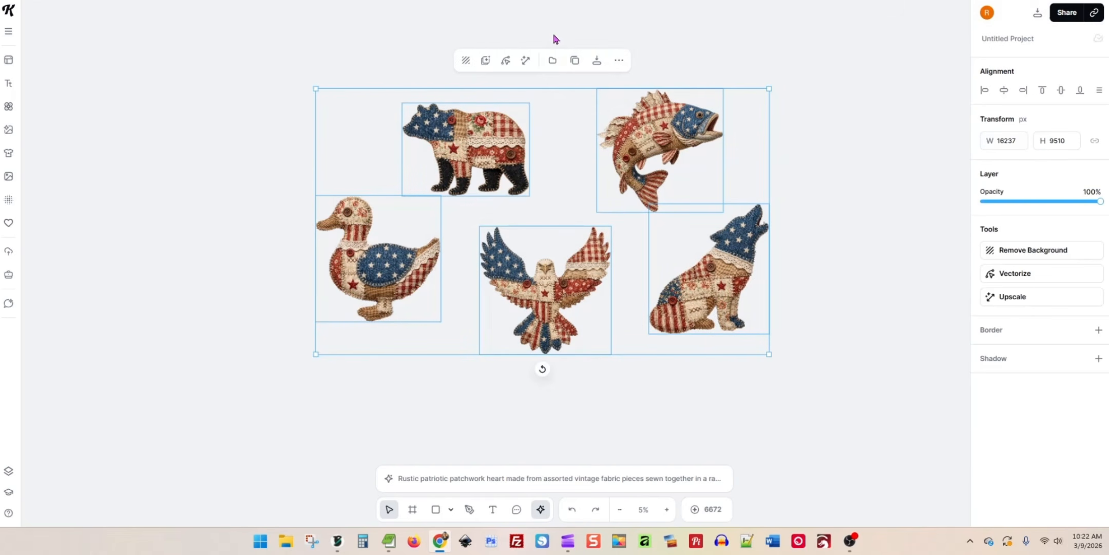
click(597, 60)
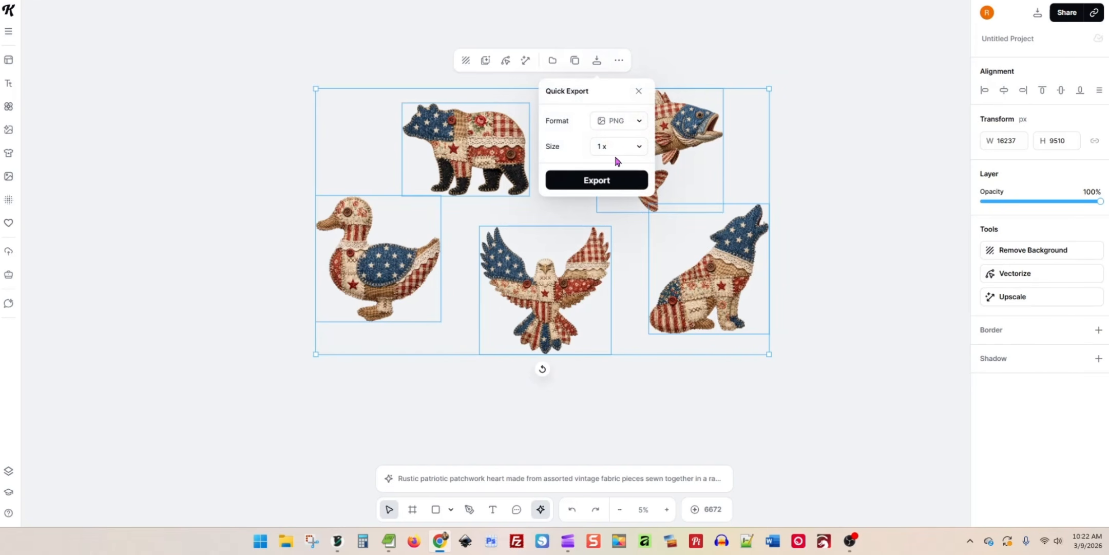
click(842, 212)
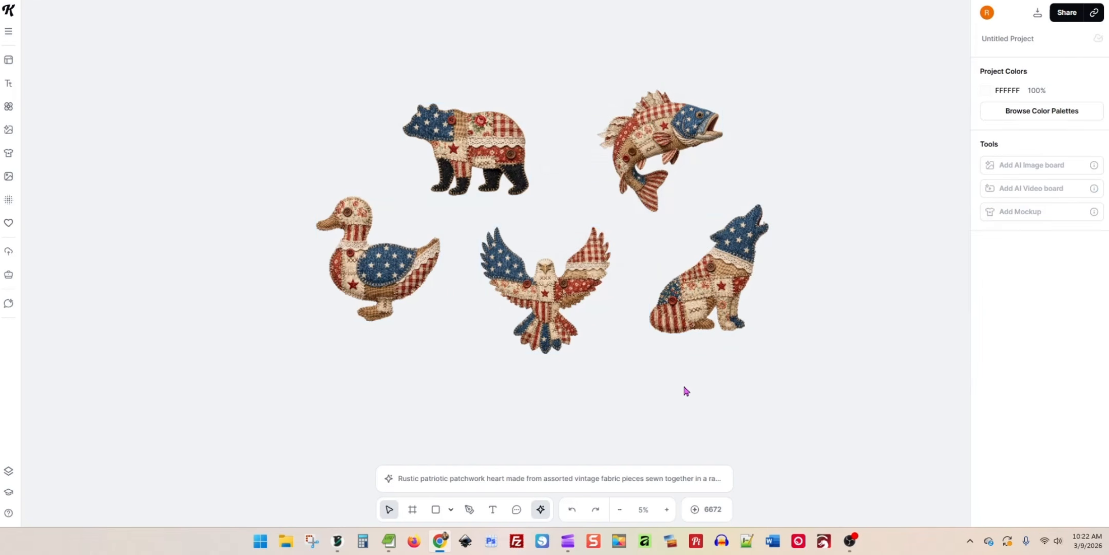
Try flattening the US map board of the Artboard 2 group into a separate image, and discard the flattened copy.
scroll(663, 356, down, 5)
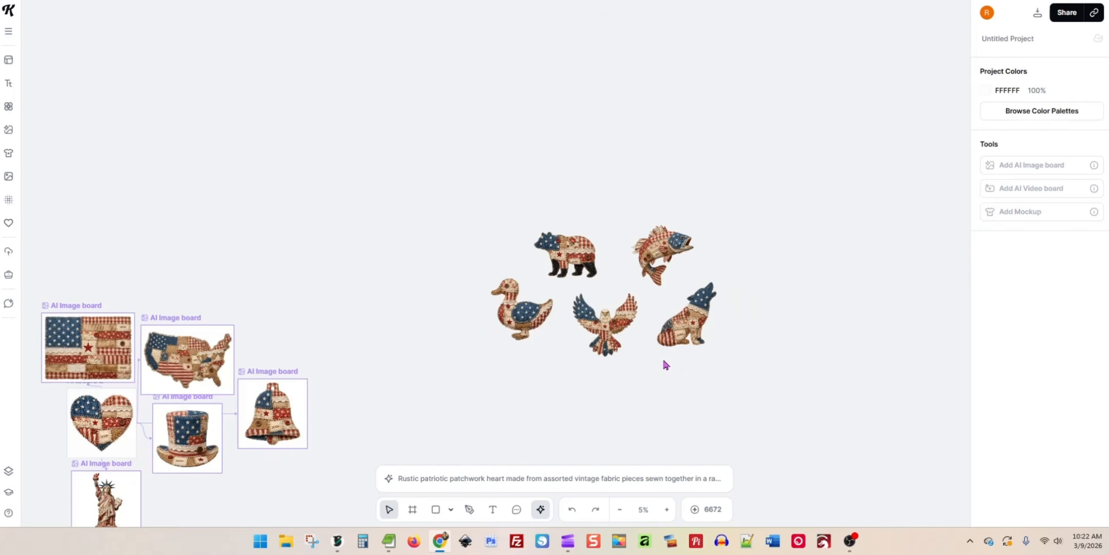
drag(661, 386, 774, 240)
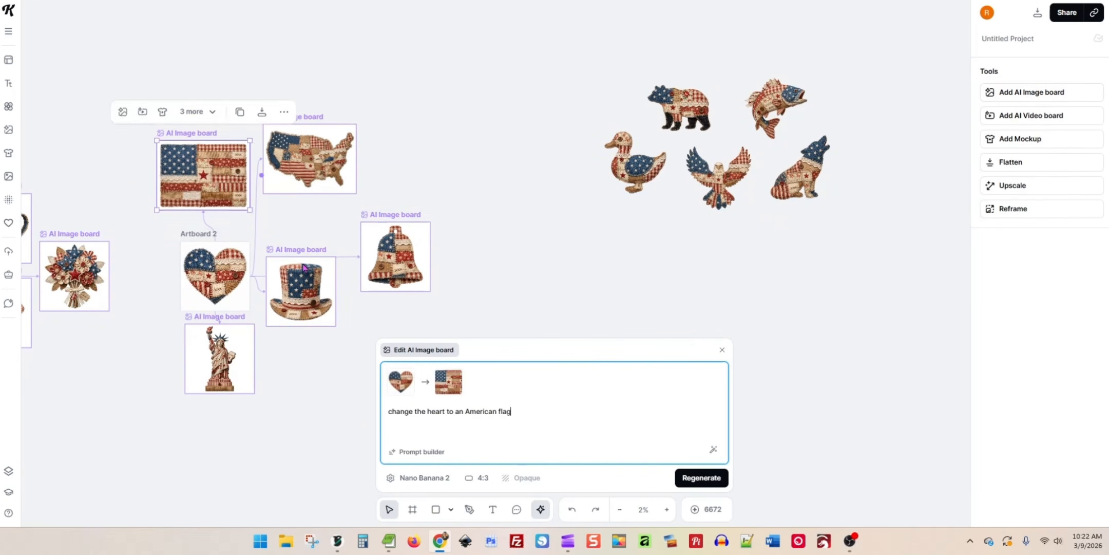
drag(303, 267, 307, 265)
click(319, 158)
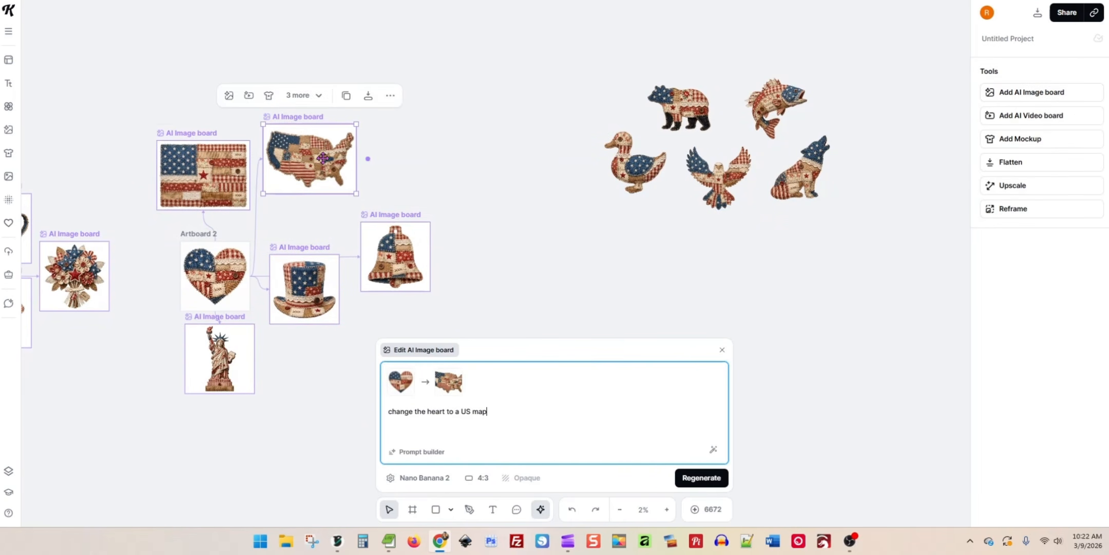
click(319, 97)
click(313, 124)
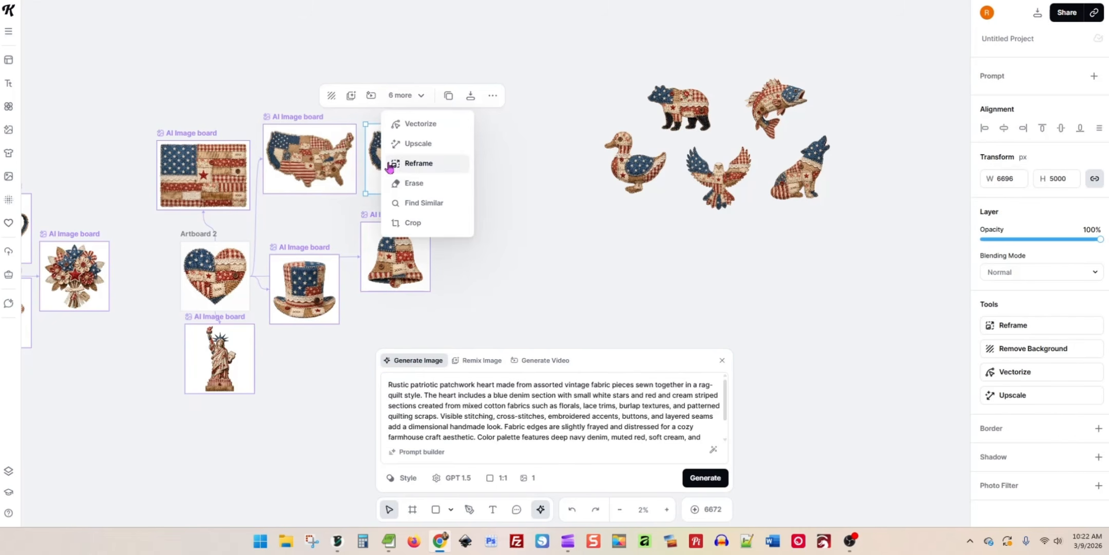
click(496, 174)
click(495, 178)
drag(413, 185, 436, 97)
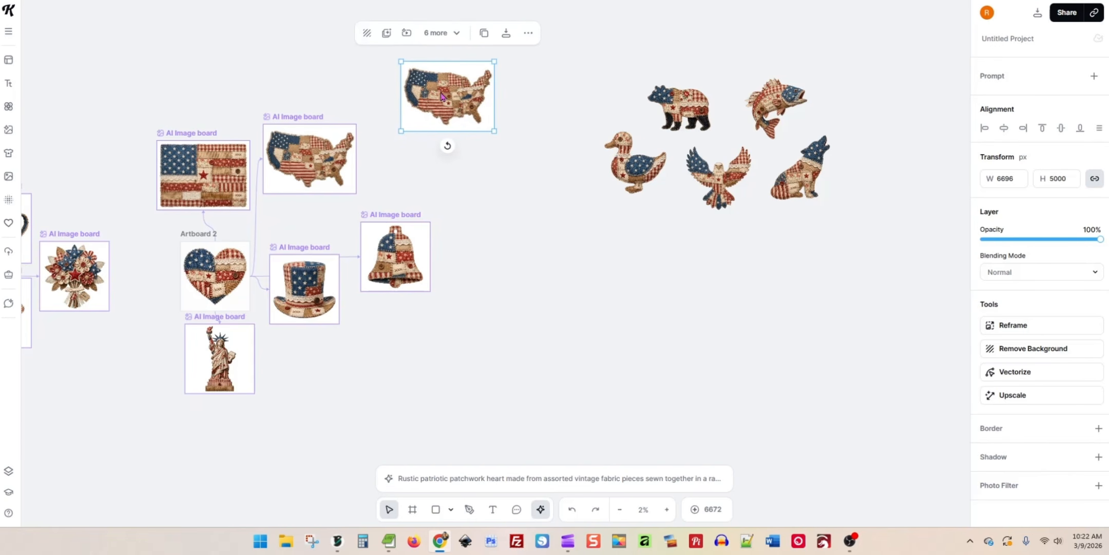
drag(440, 87, 416, 149)
key(Delete)
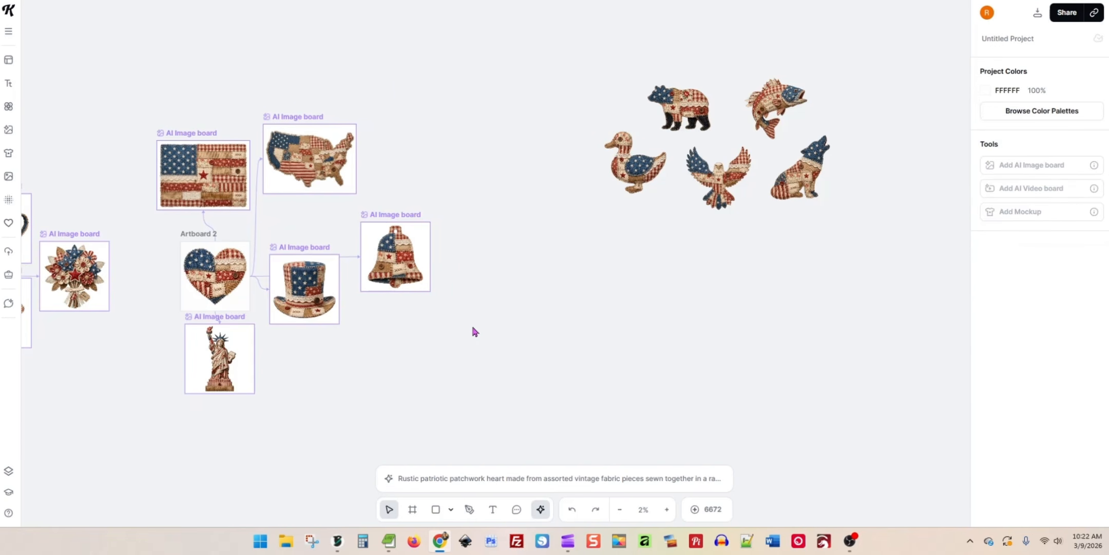
Move the five animal images together closer to the Artboard 2 group.
drag(583, 53, 854, 246)
drag(791, 179, 732, 269)
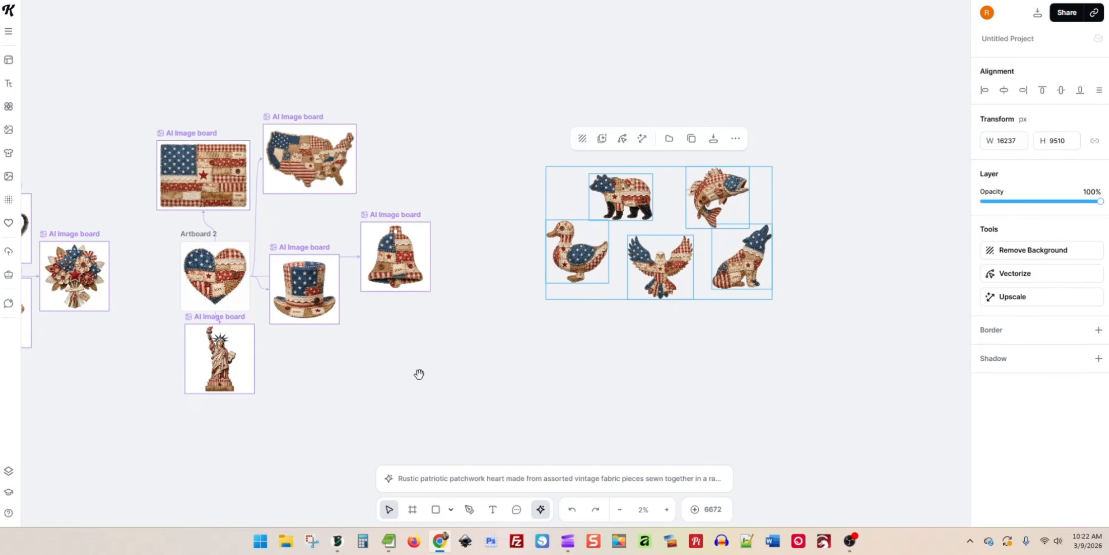
Move the five selected animal images together into the empty space below the bell board, and deselect them.
drag(419, 374, 584, 349)
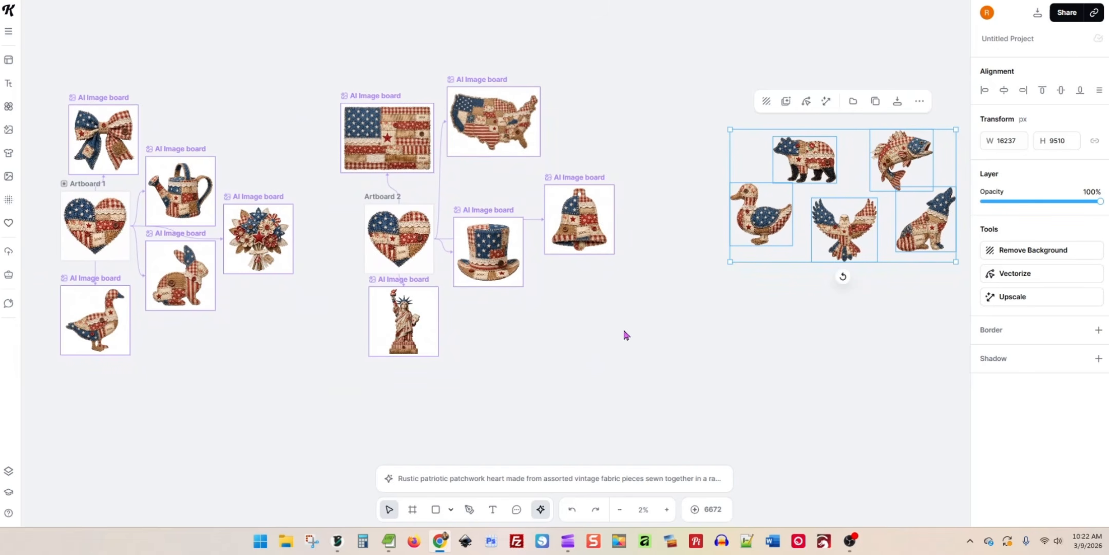
drag(818, 139, 633, 303)
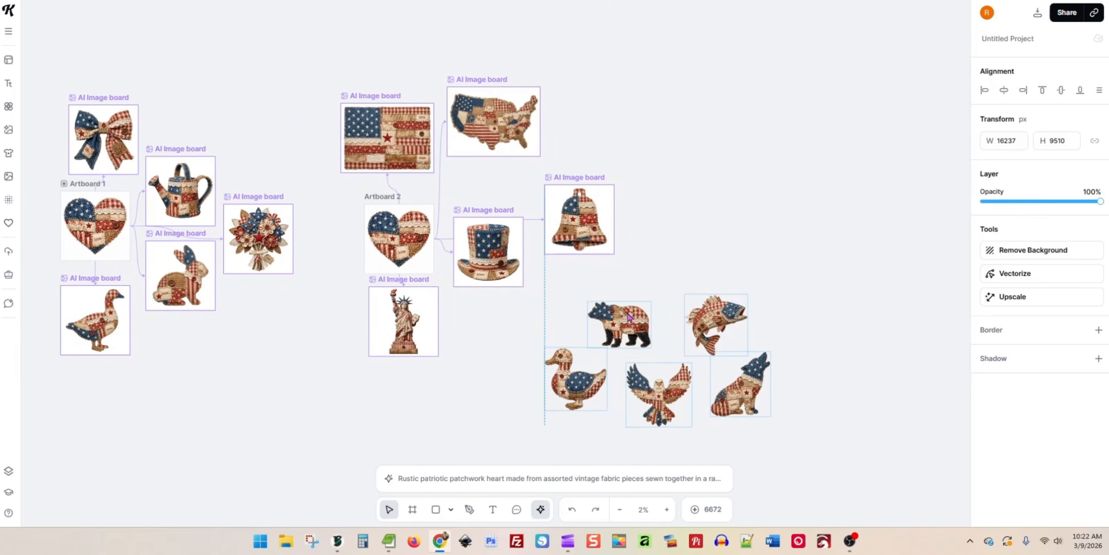
drag(775, 462, 843, 455)
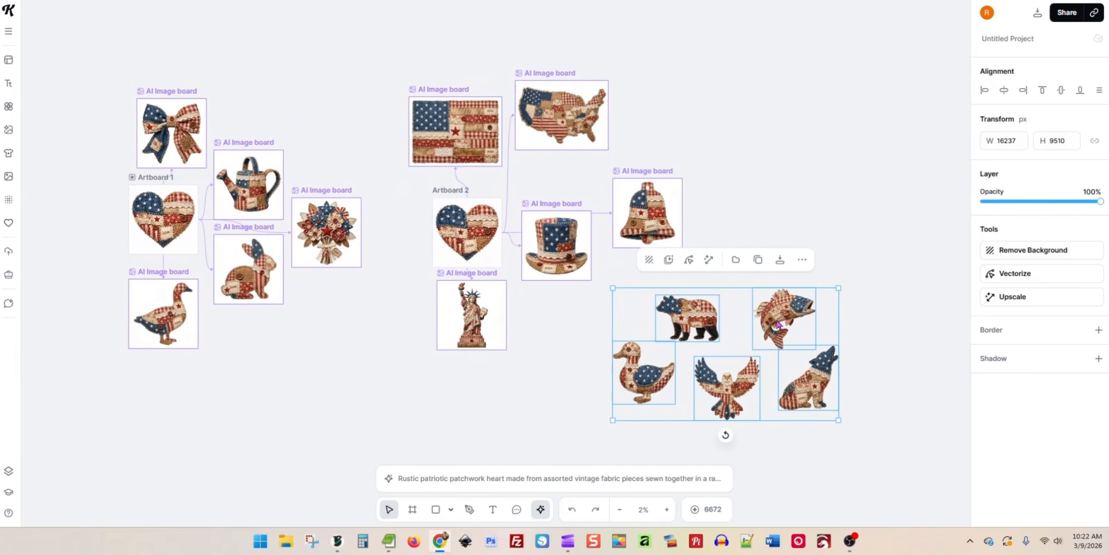
drag(778, 325, 793, 316)
click(547, 344)
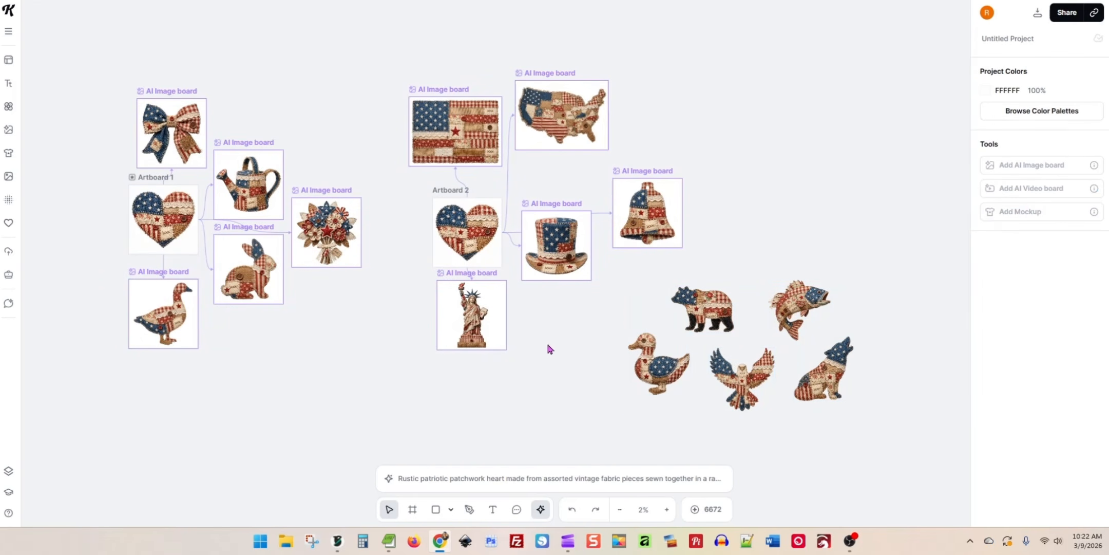
Rearrange the animals individually, placing the duck beside the US map board and grouping the fish, bear and eagle below the bell board.
scroll(561, 336, up, 2)
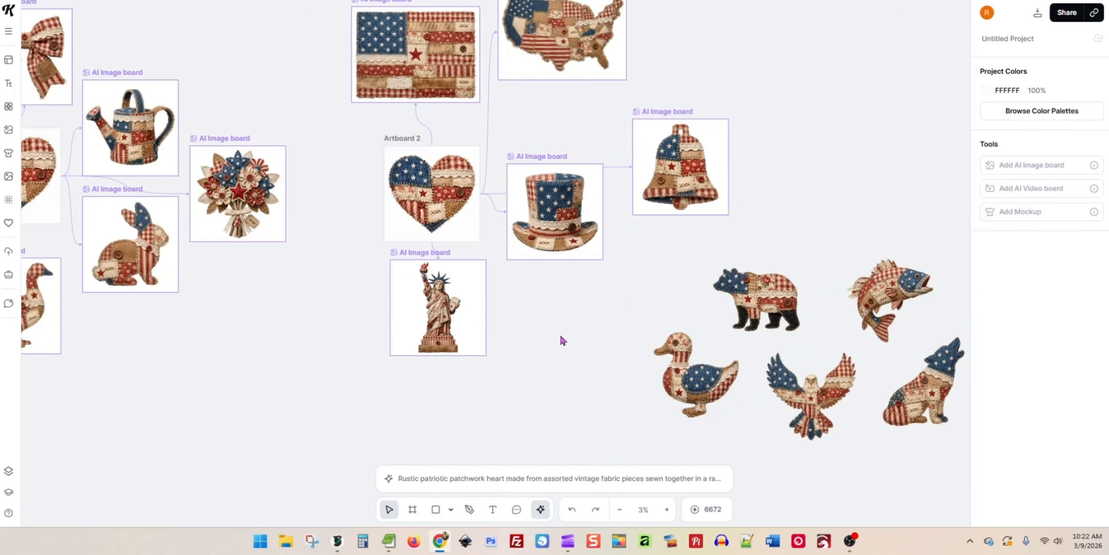
drag(510, 389, 602, 432)
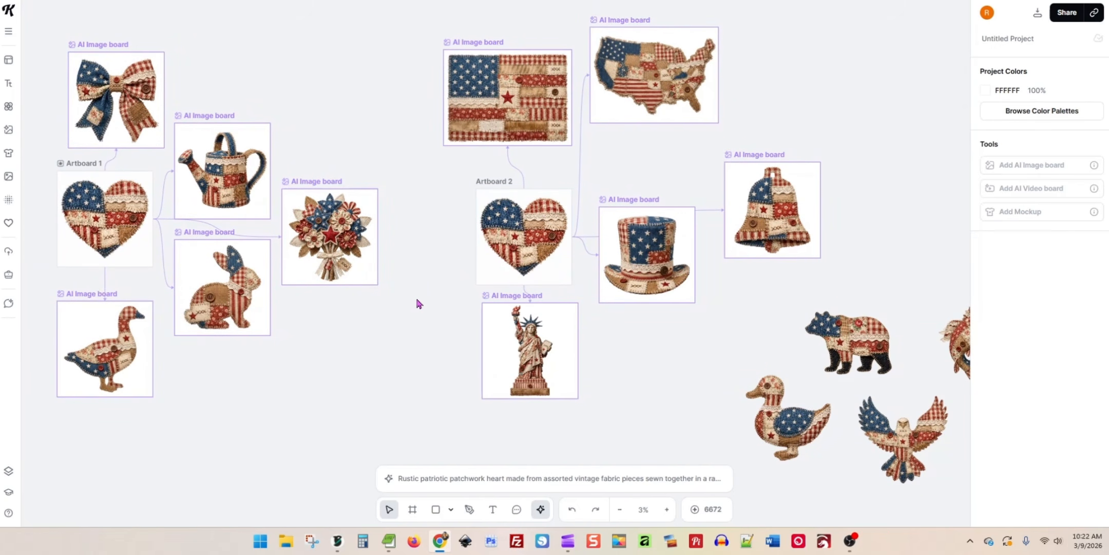
drag(792, 449, 835, 107)
drag(852, 344, 768, 350)
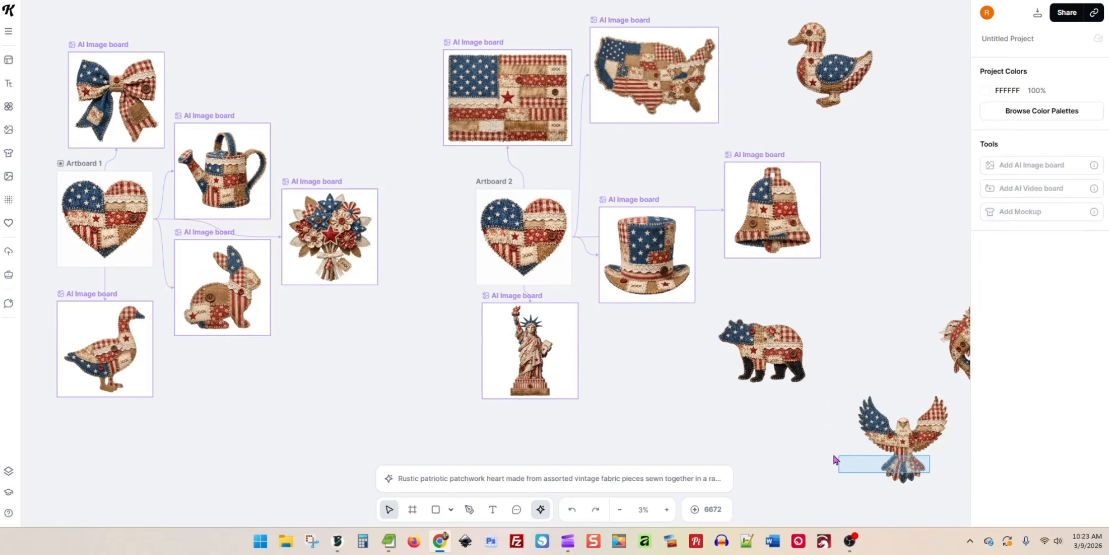
click(894, 446)
drag(893, 446, 793, 441)
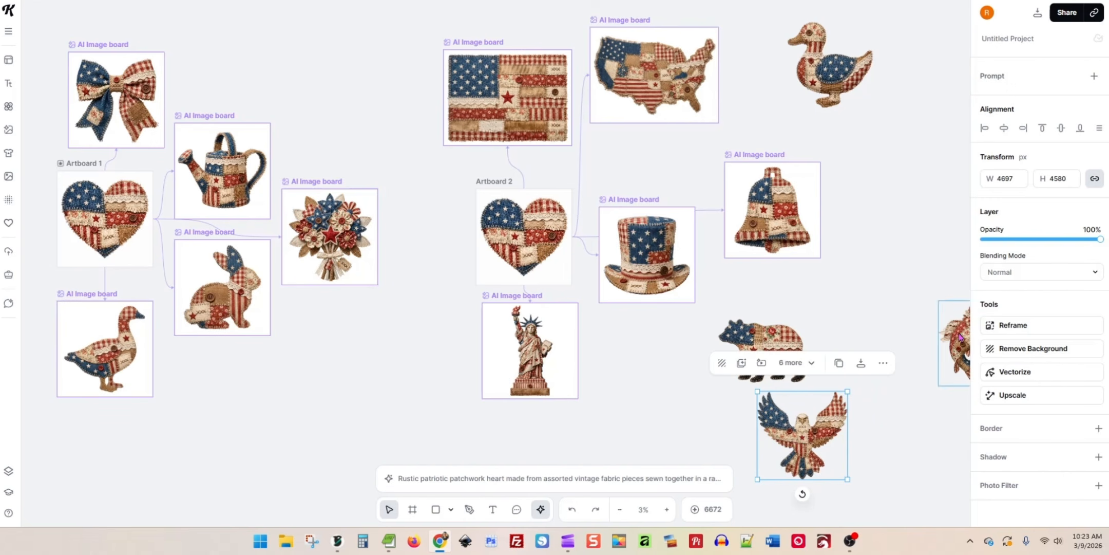
drag(956, 331, 828, 289)
drag(765, 343, 747, 341)
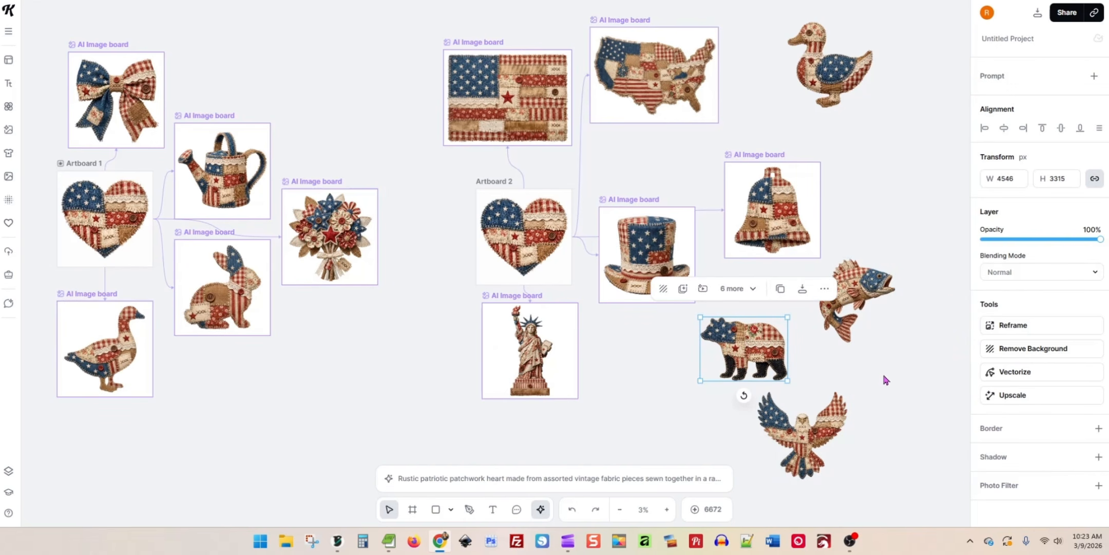
click(895, 426)
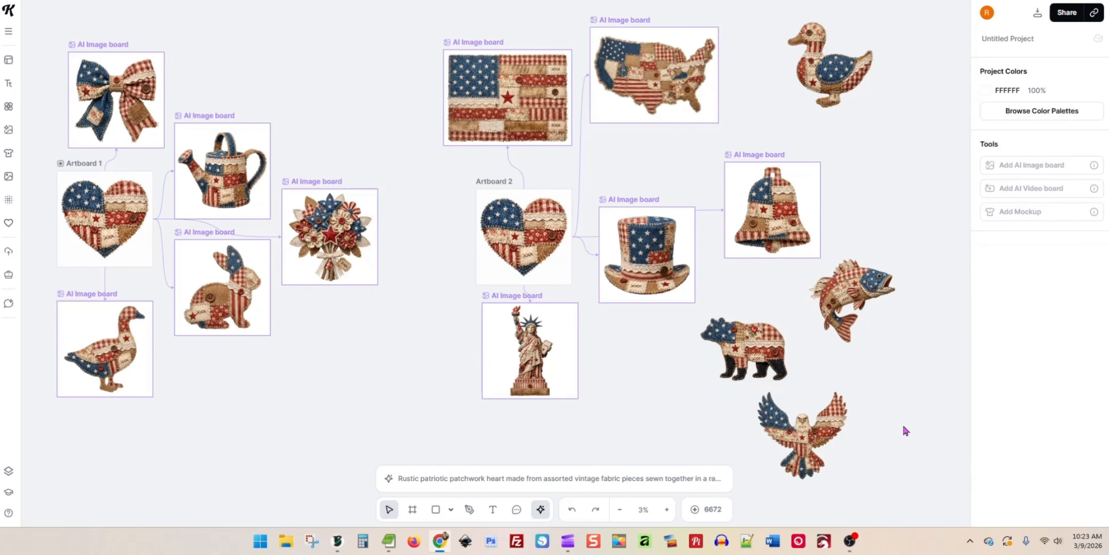